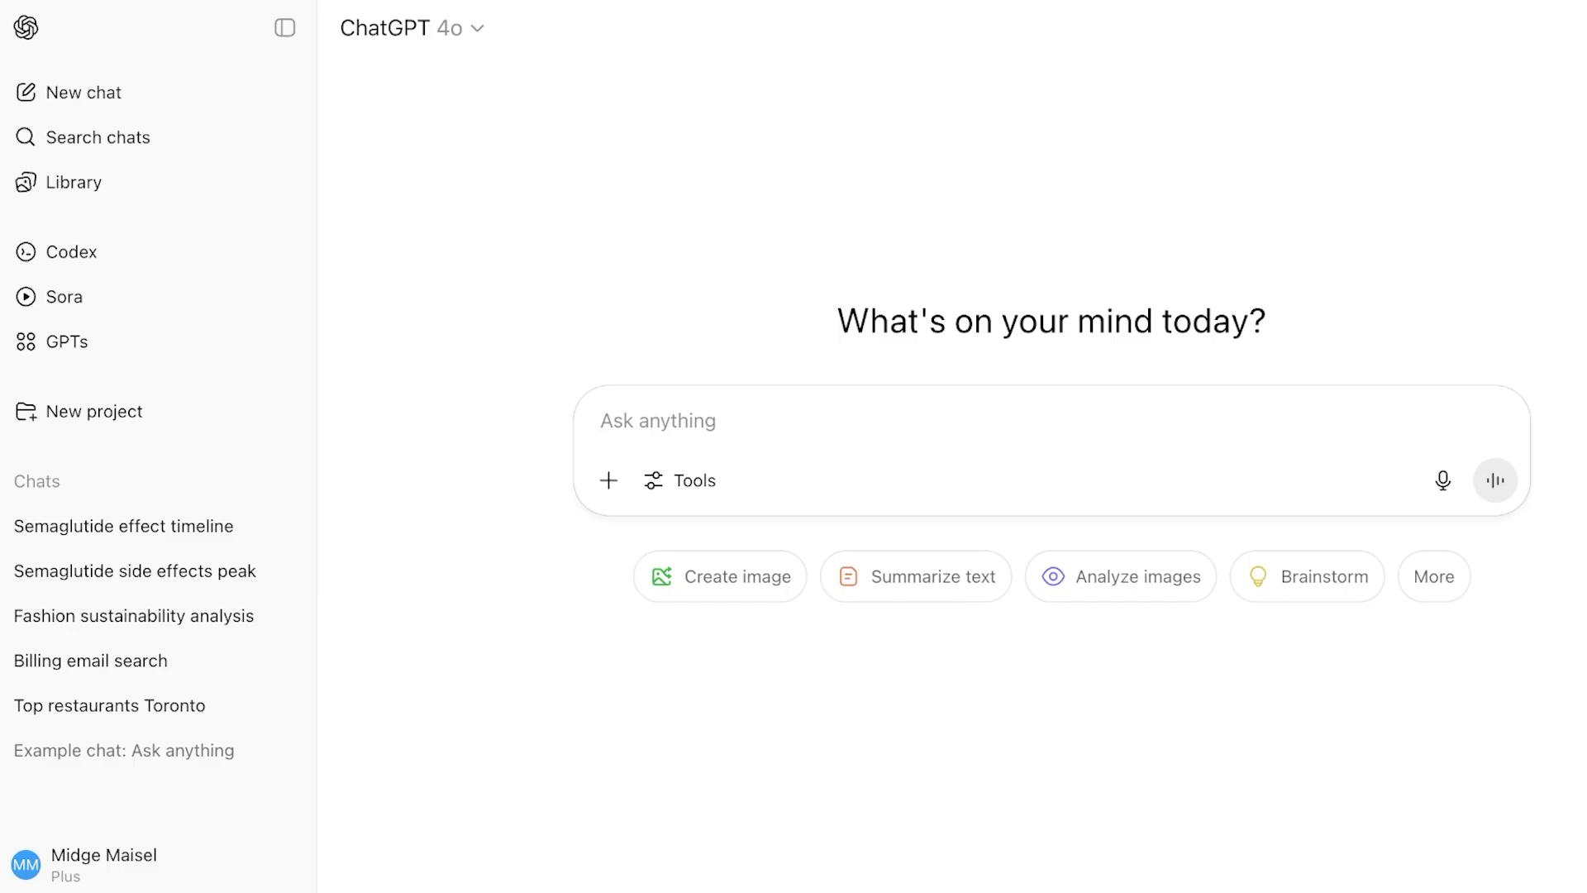
- Browse the Explore GPTs page and start creating a new custom GPT from the list of own GPTs
click(66, 341)
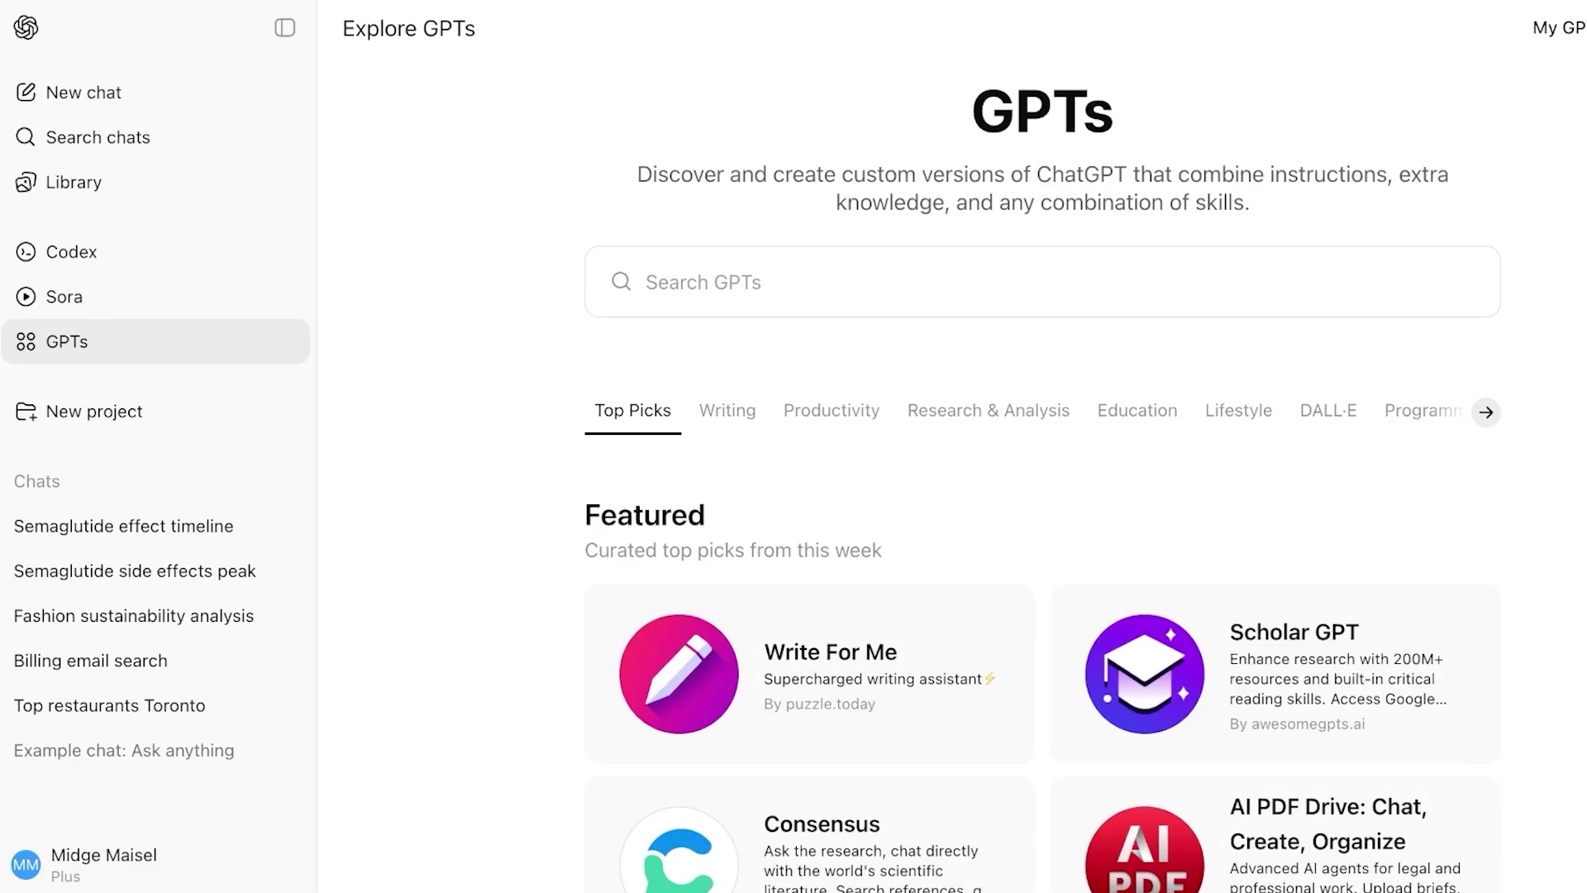
scroll(1041, 479, down, 7)
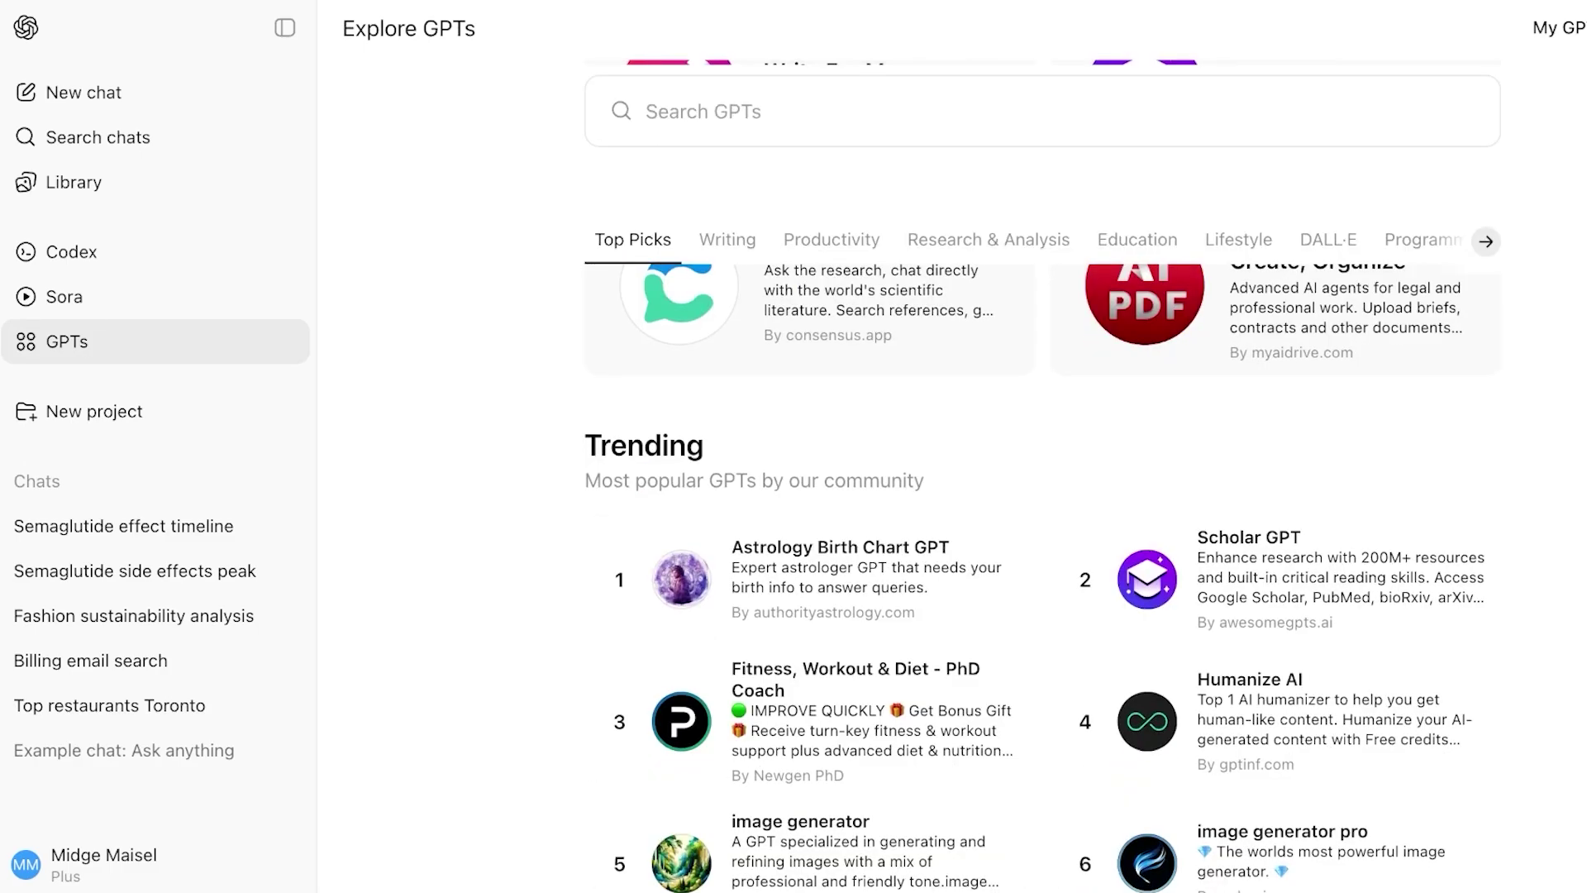
scroll(1041, 479, up, 8)
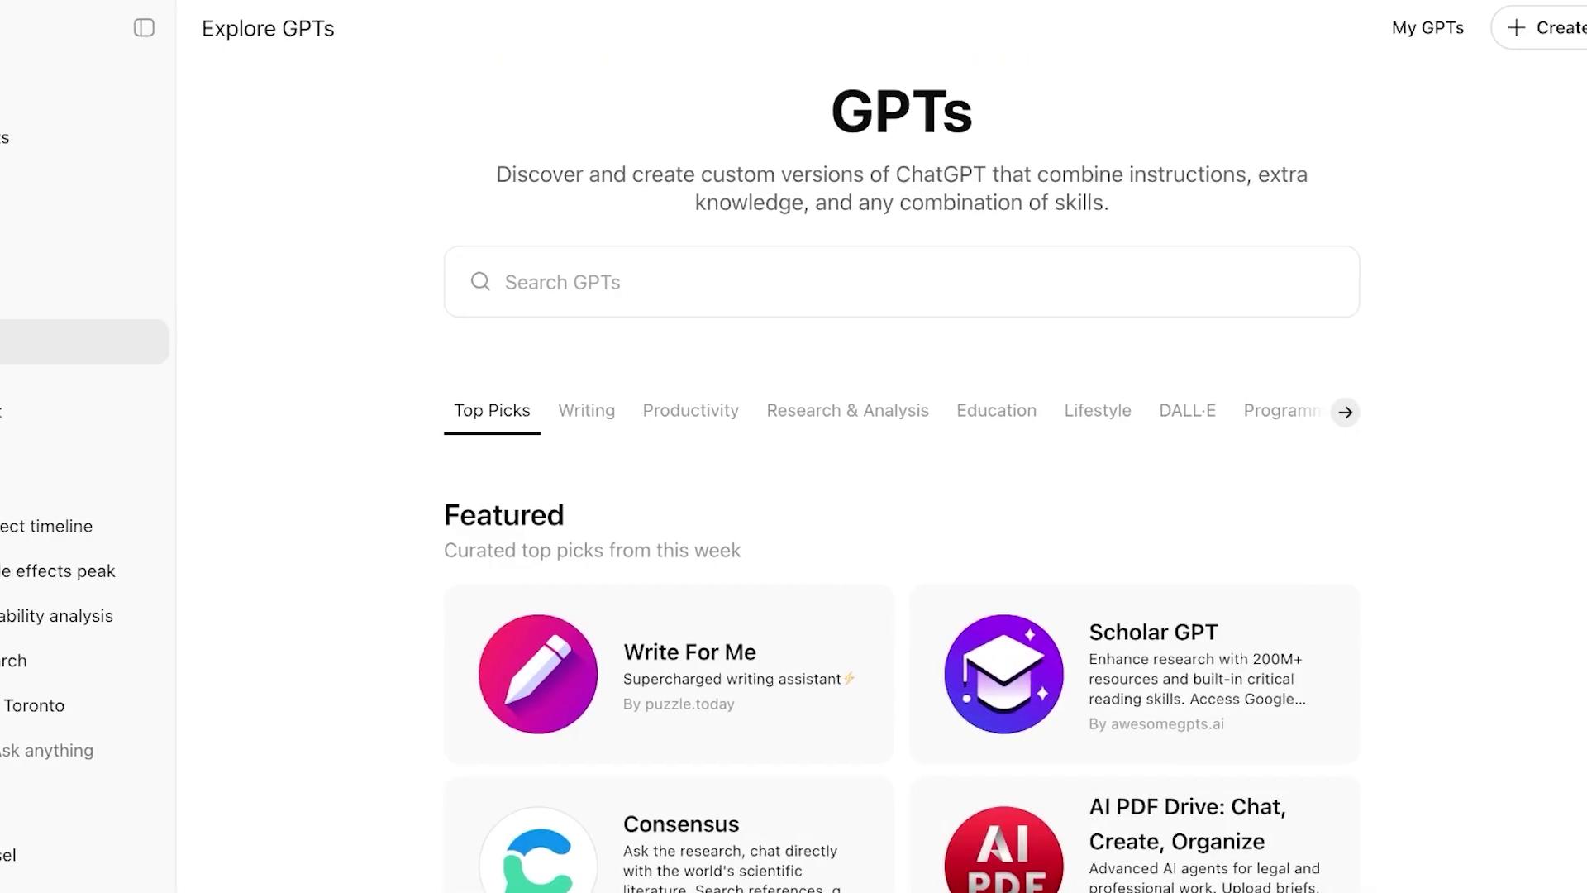
click(1389, 28)
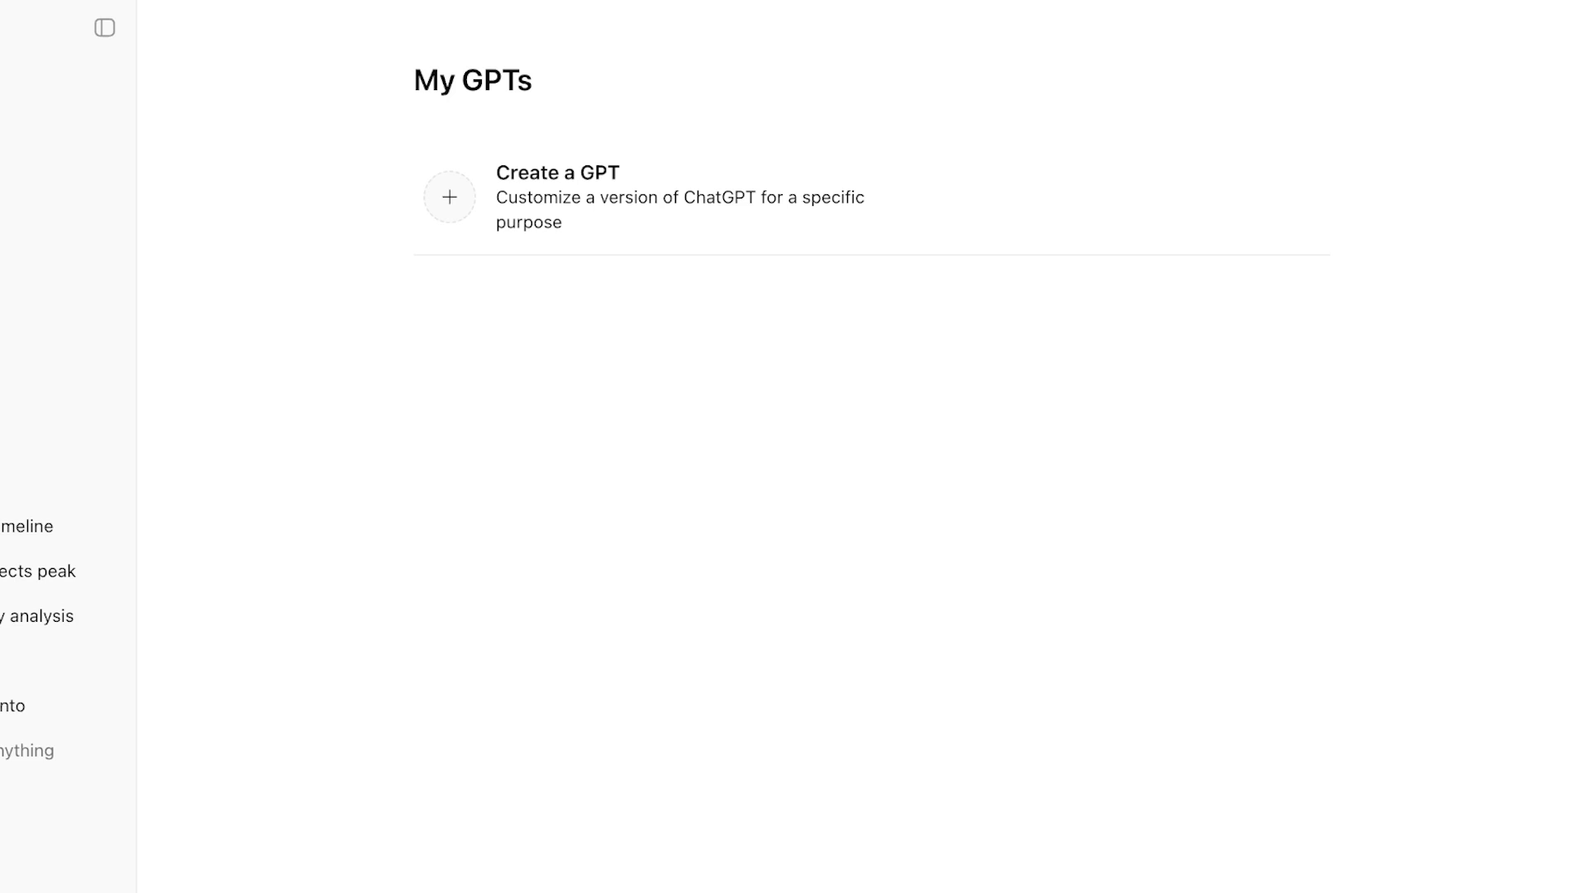
click(679, 197)
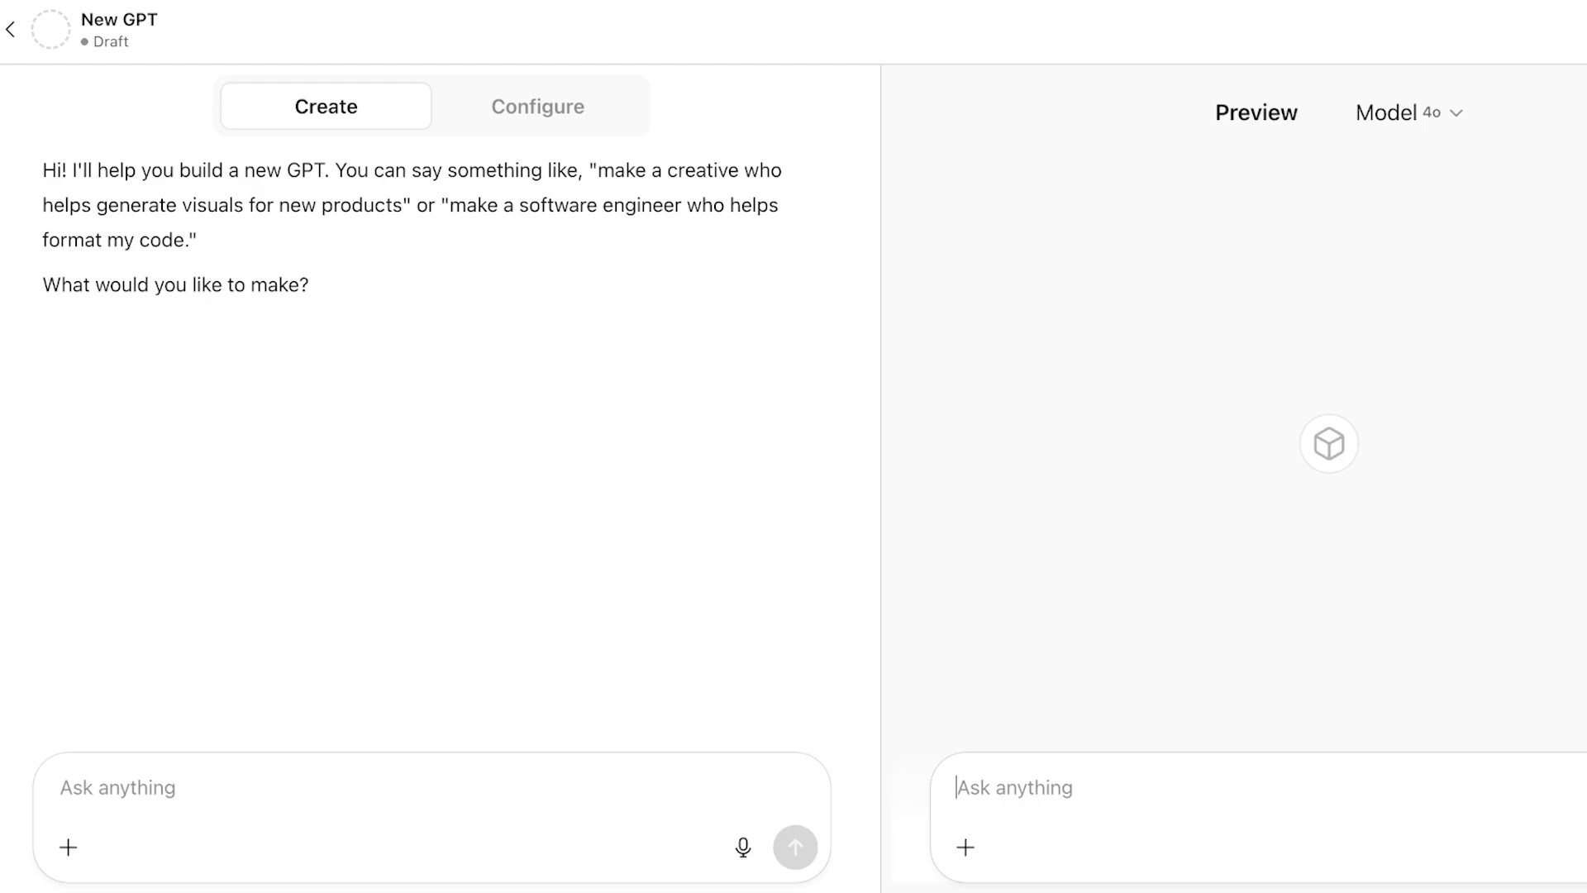
- In the manual configuration, name the GPT "Prompt Builder" and set its description to "Writes detailed prompts"
click(538, 106)
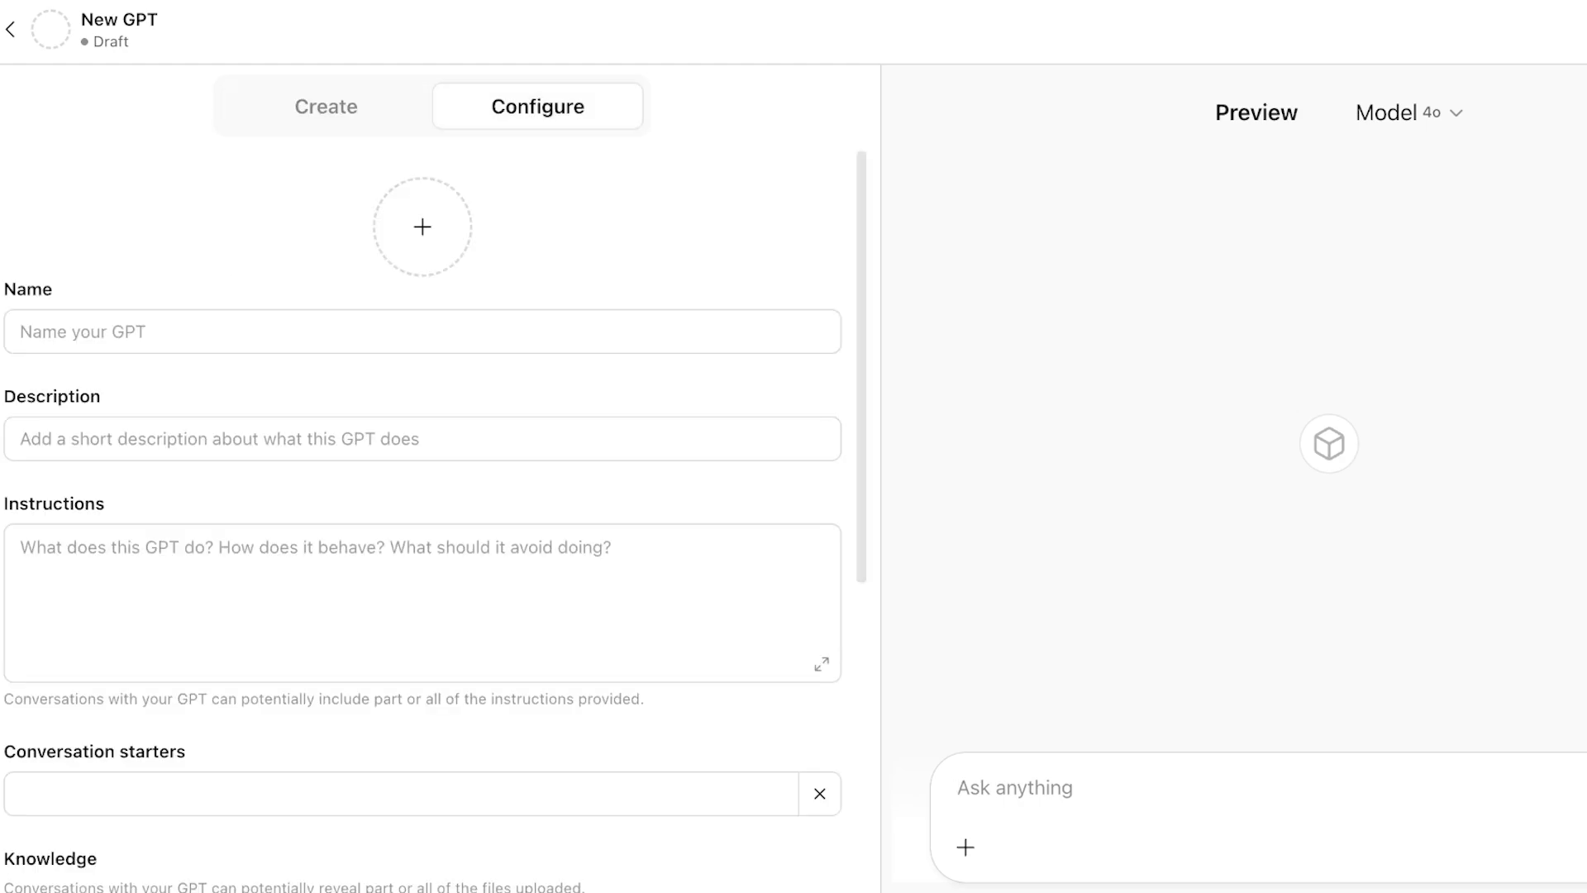
click(325, 107)
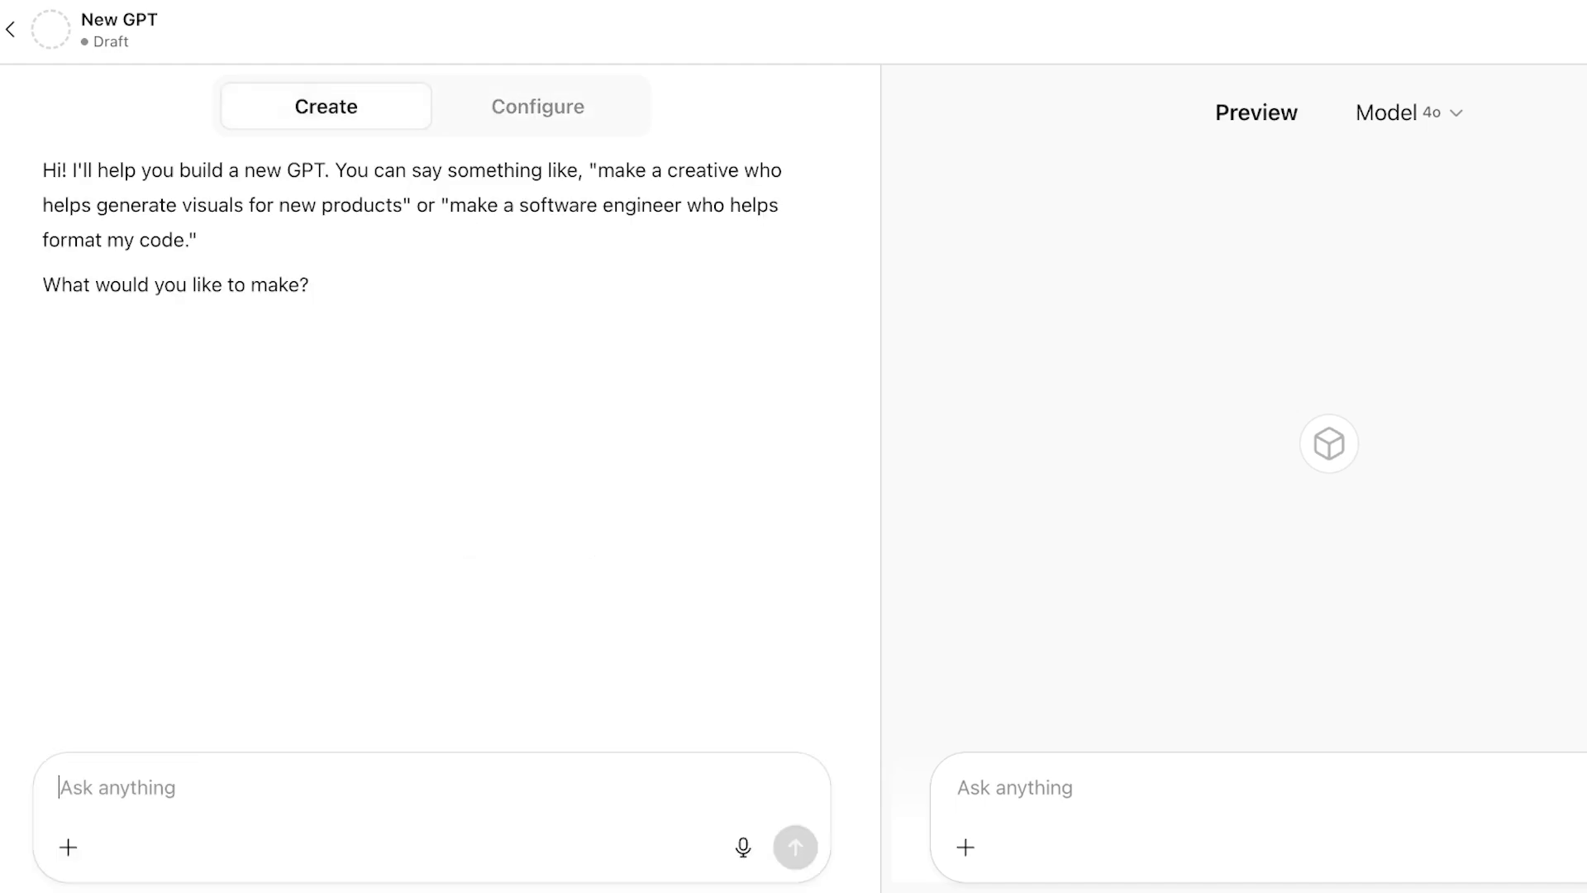
click(538, 107)
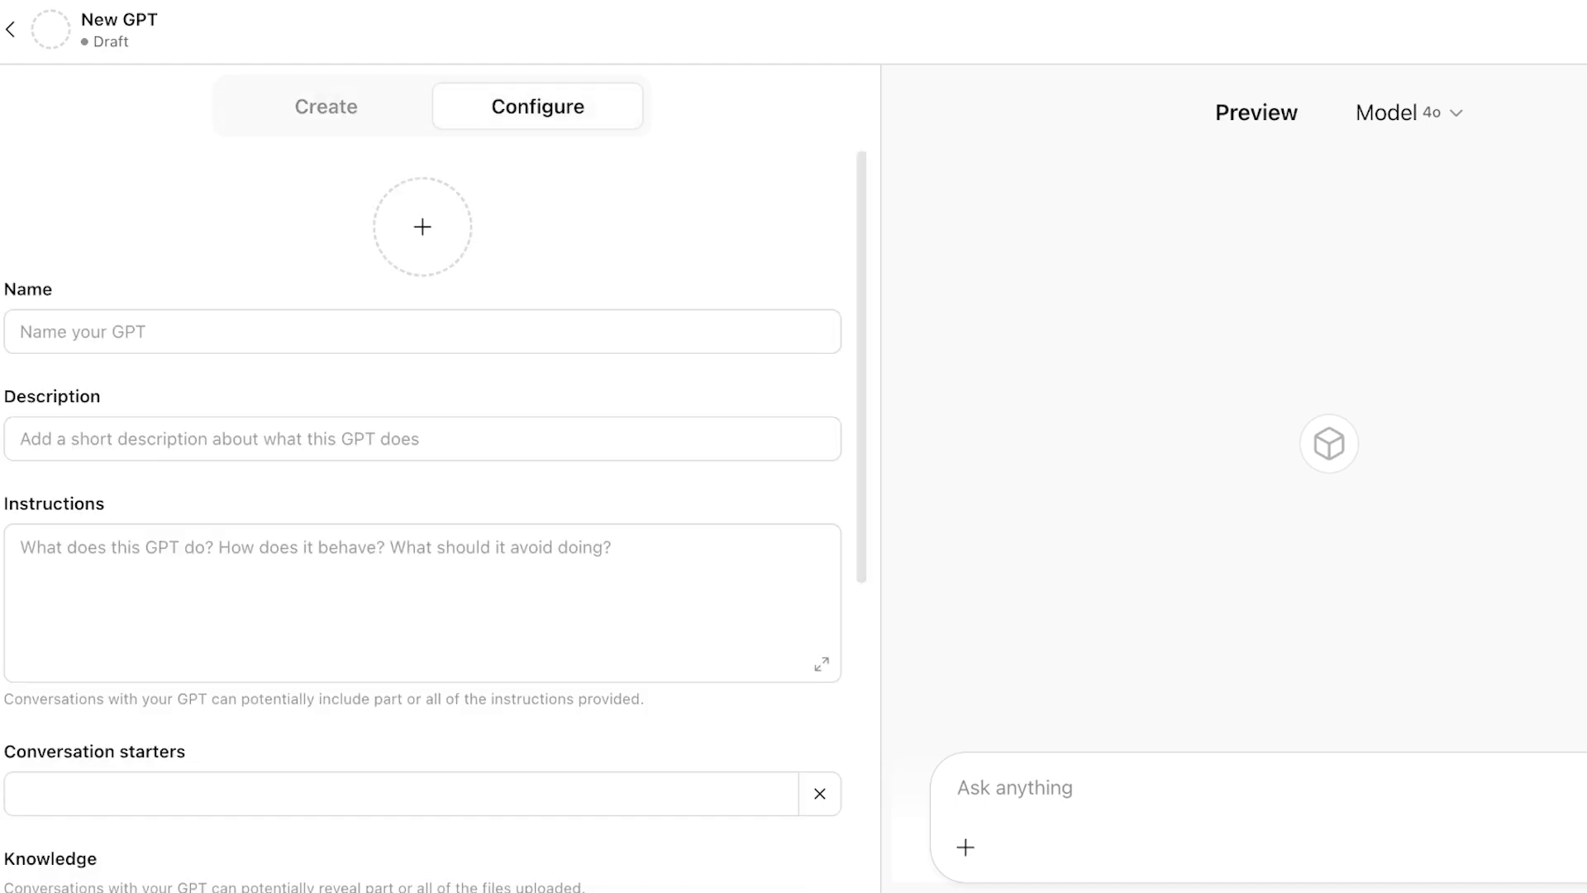
text(G)
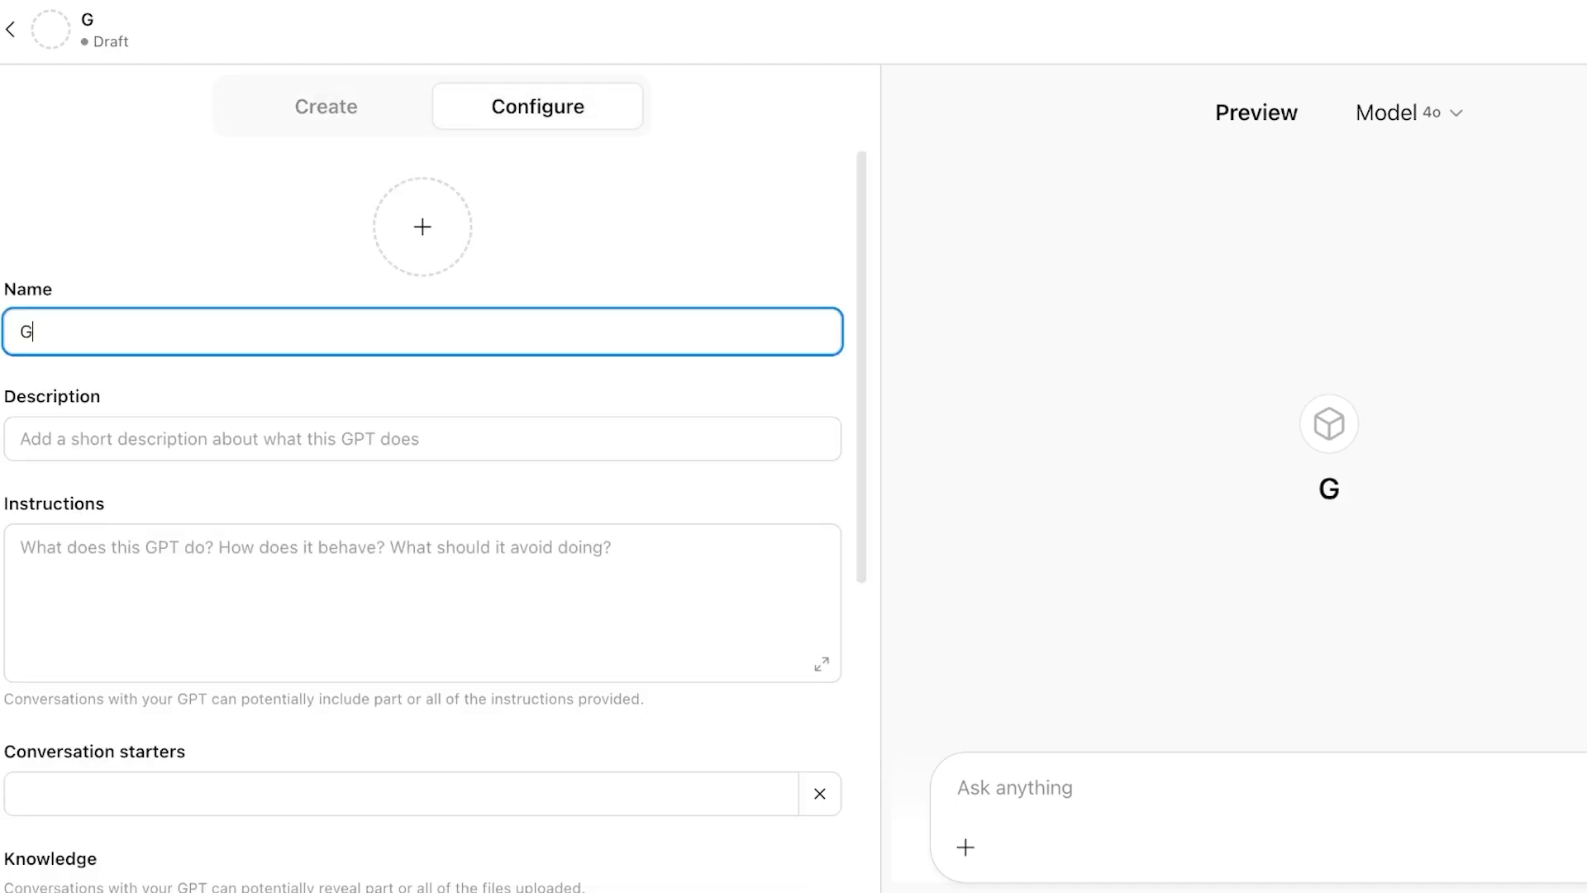
key(BackSpace)
text(G)
key(BackSpace)
text(Prompt Builder)
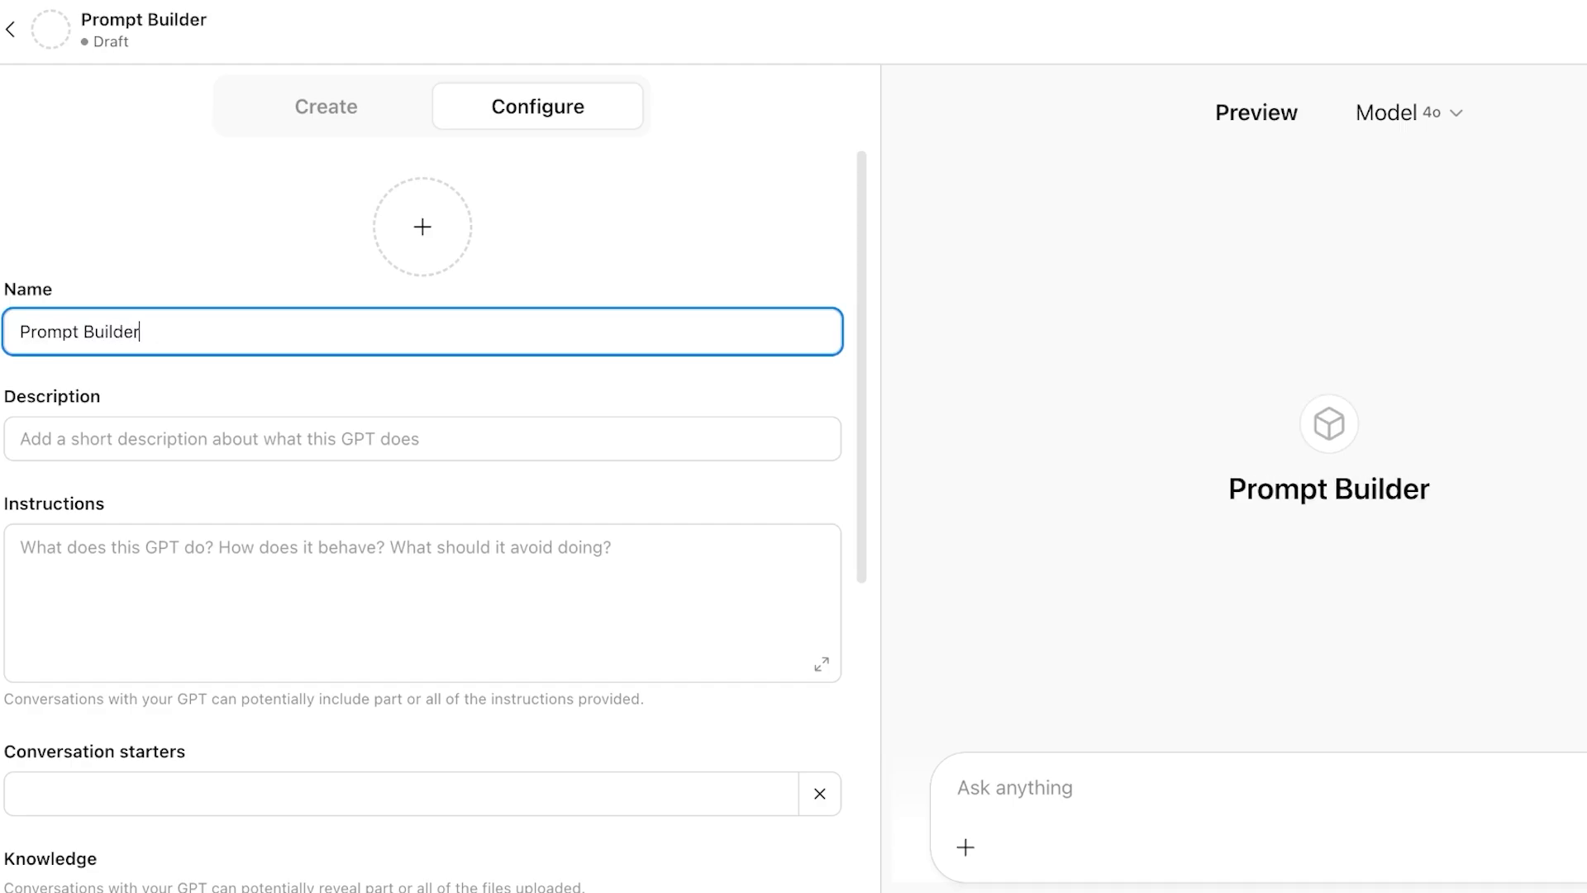
click(21, 438)
text(Write)
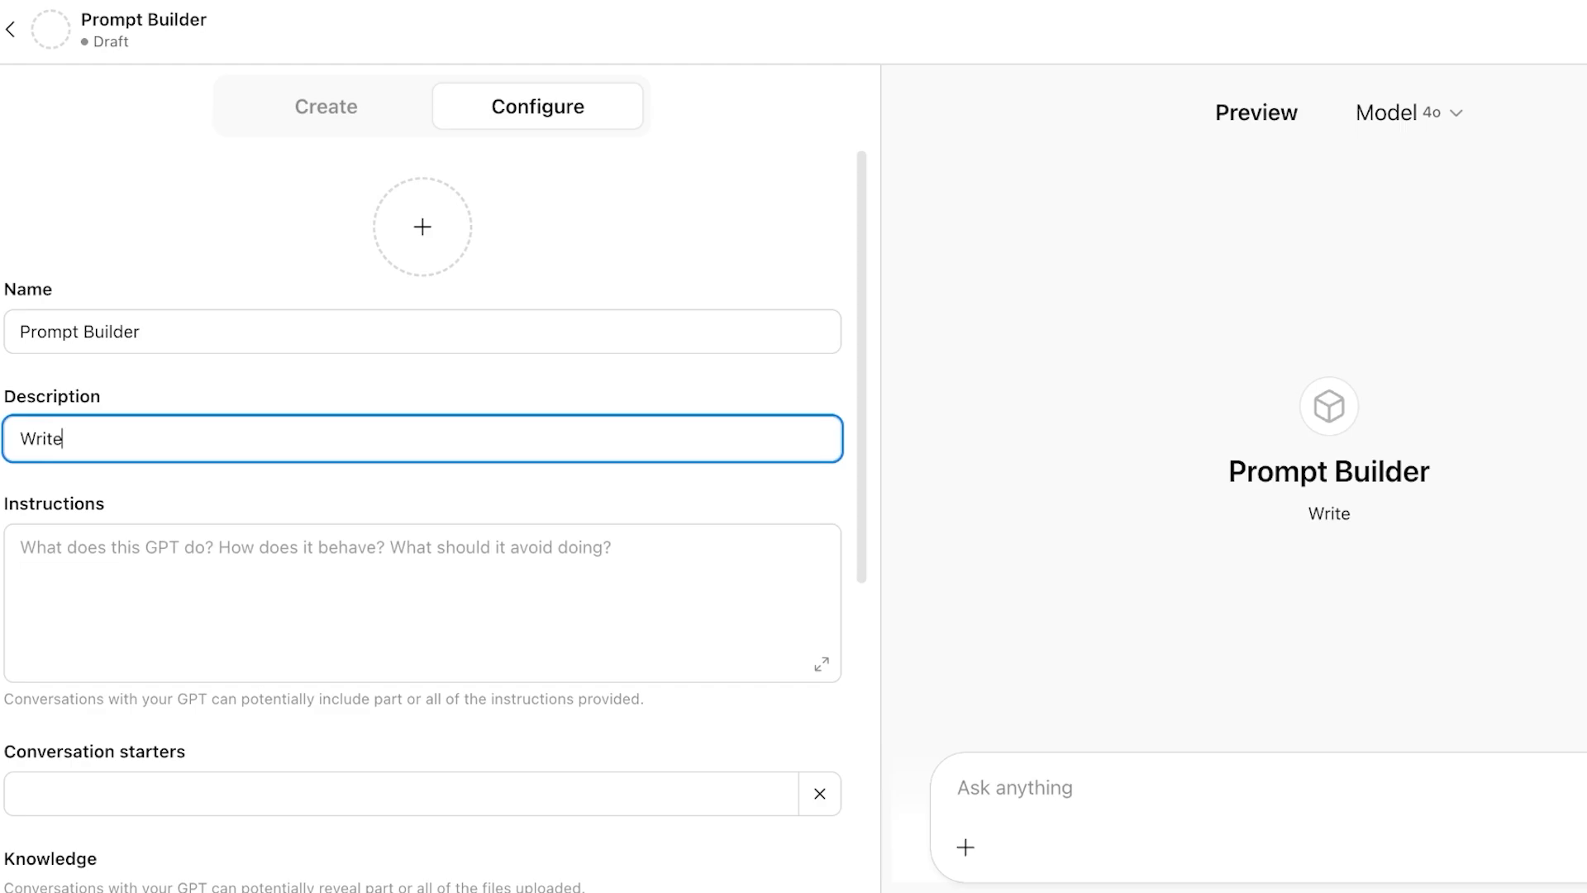
text(s detailed prompts)
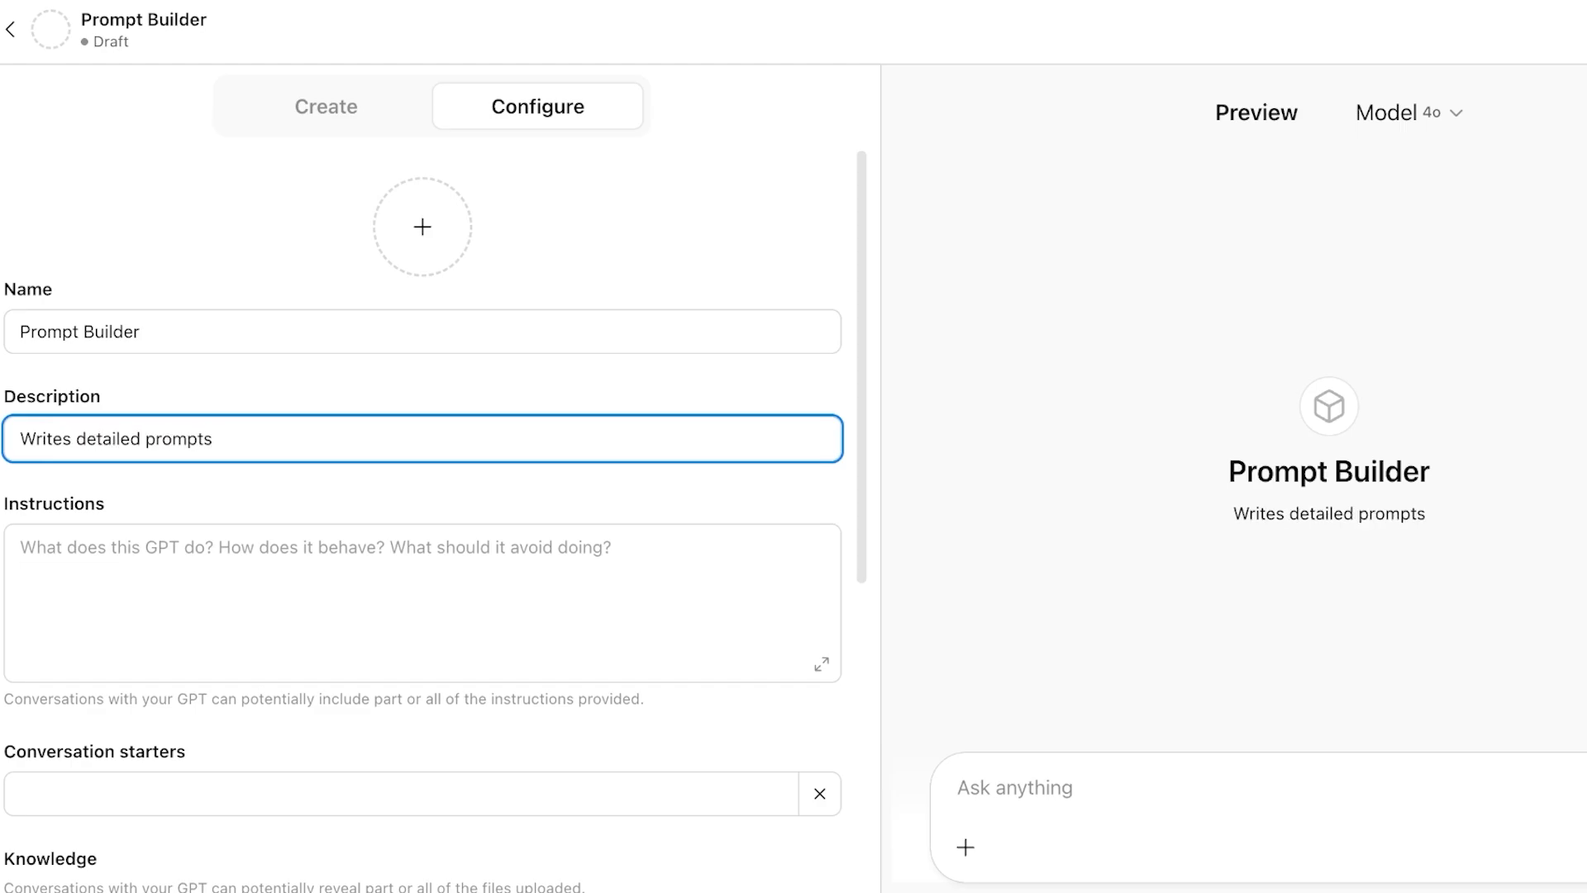
- Examine the remaining configuration settings: instructions, conversation starters, knowledge, recommended model, capabilities and actions
click(21, 547)
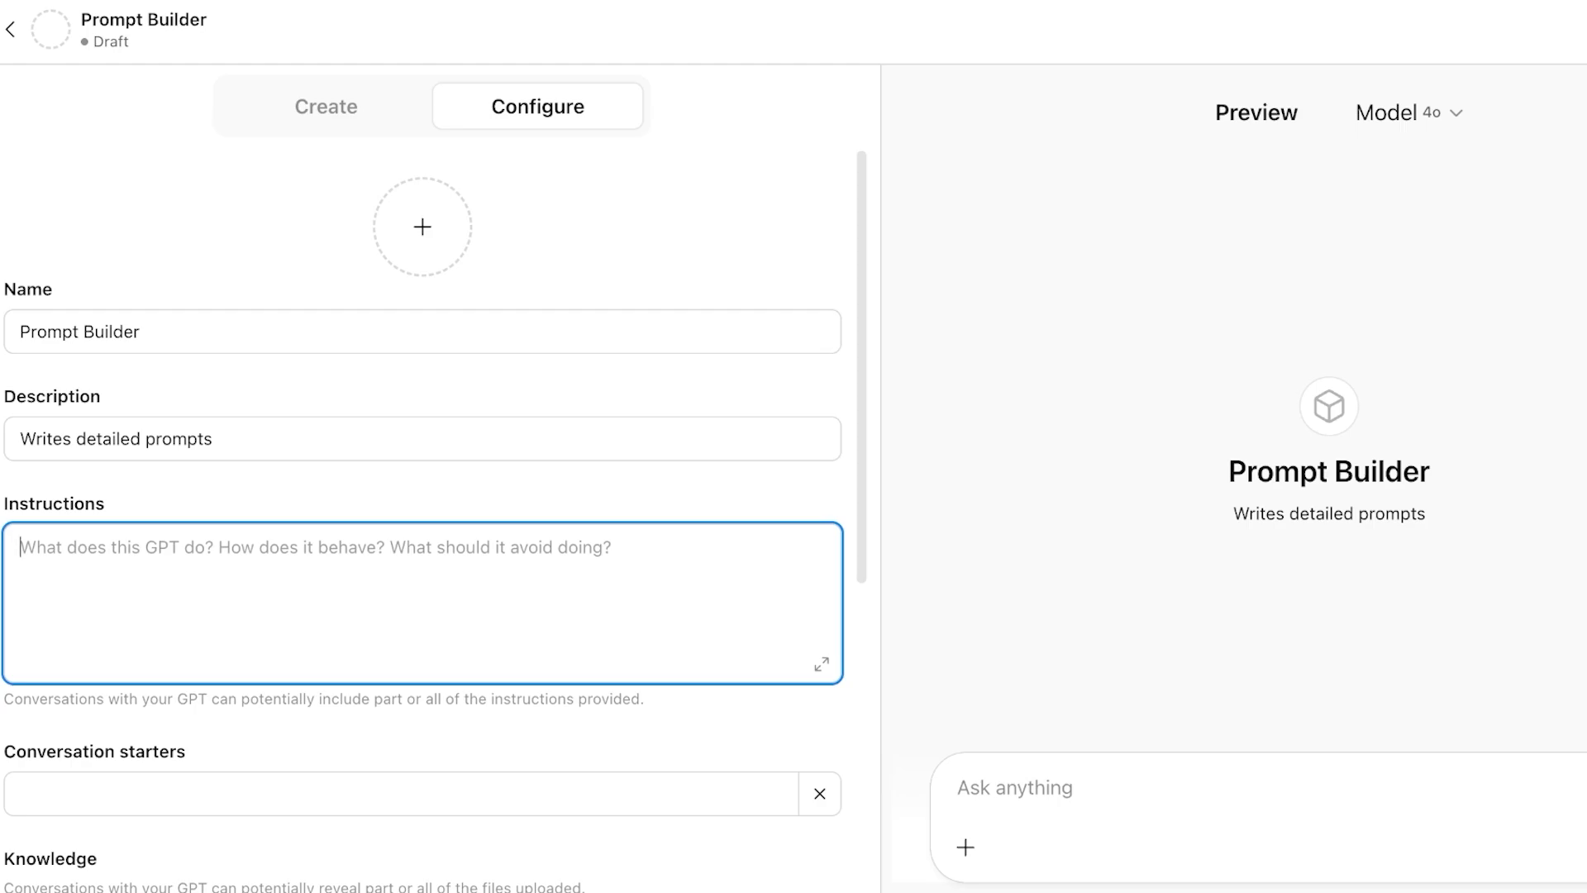
double_click(111, 332)
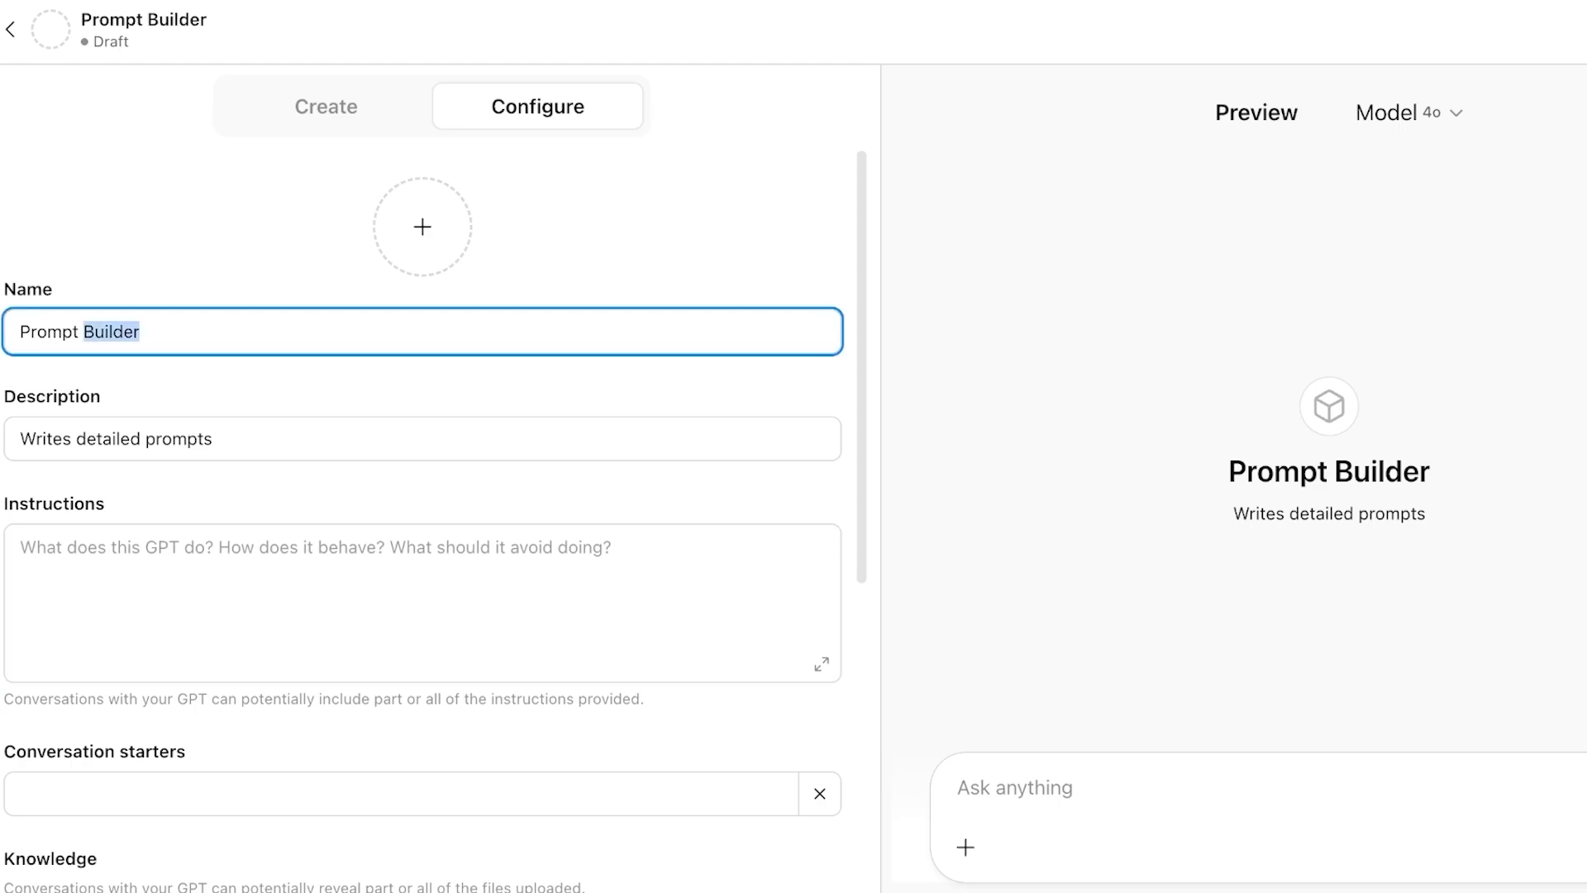
click(22, 547)
text(-)
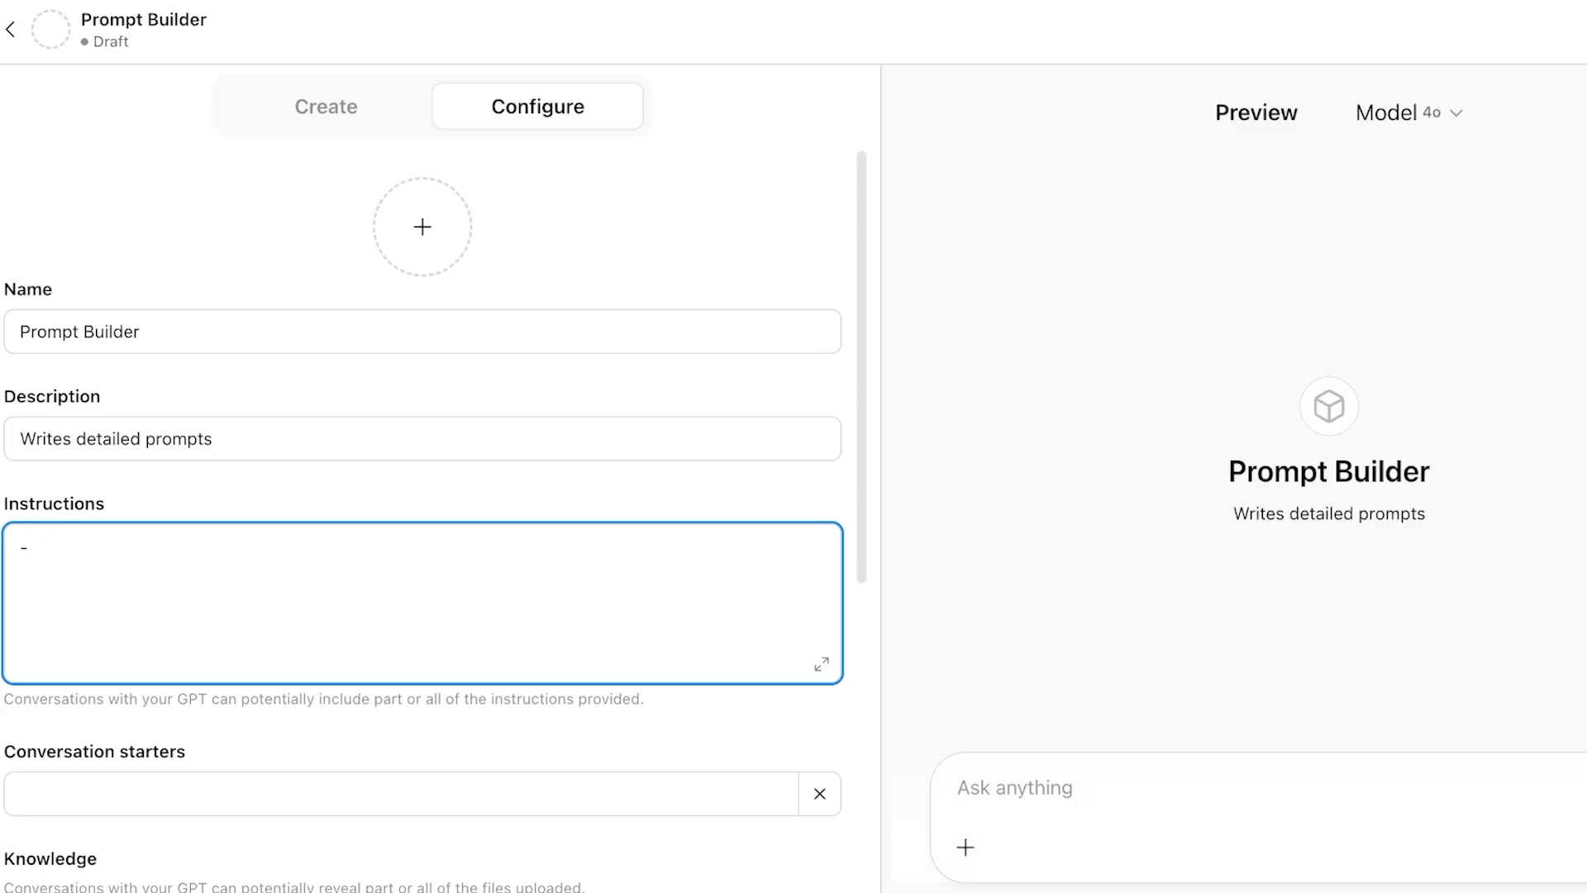
key(BackSpace)
scroll(422, 518, down, 6)
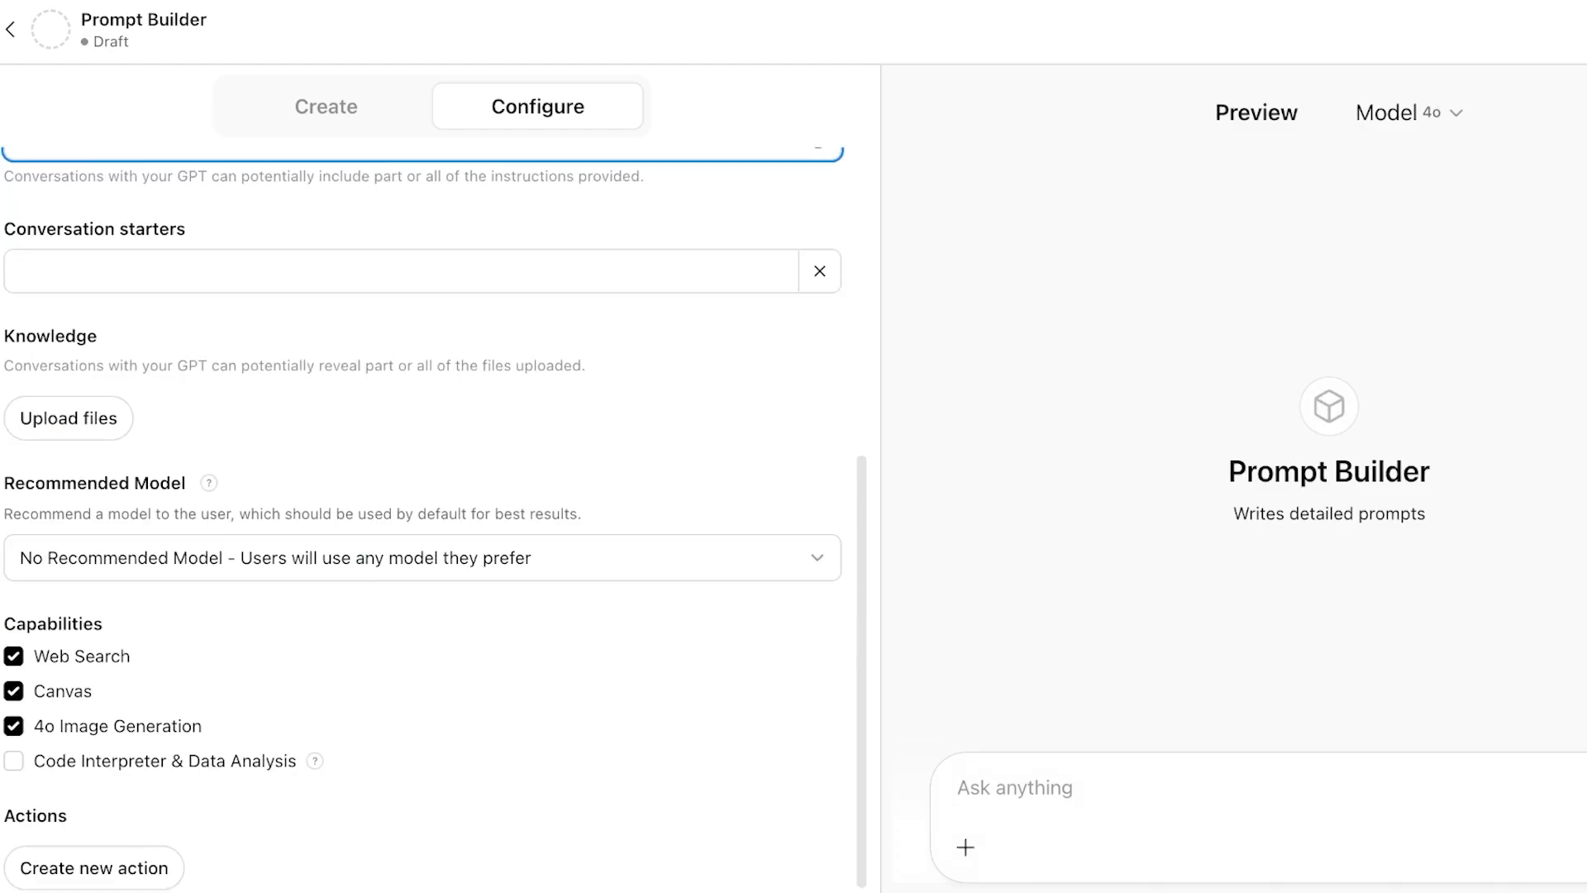
click(401, 270)
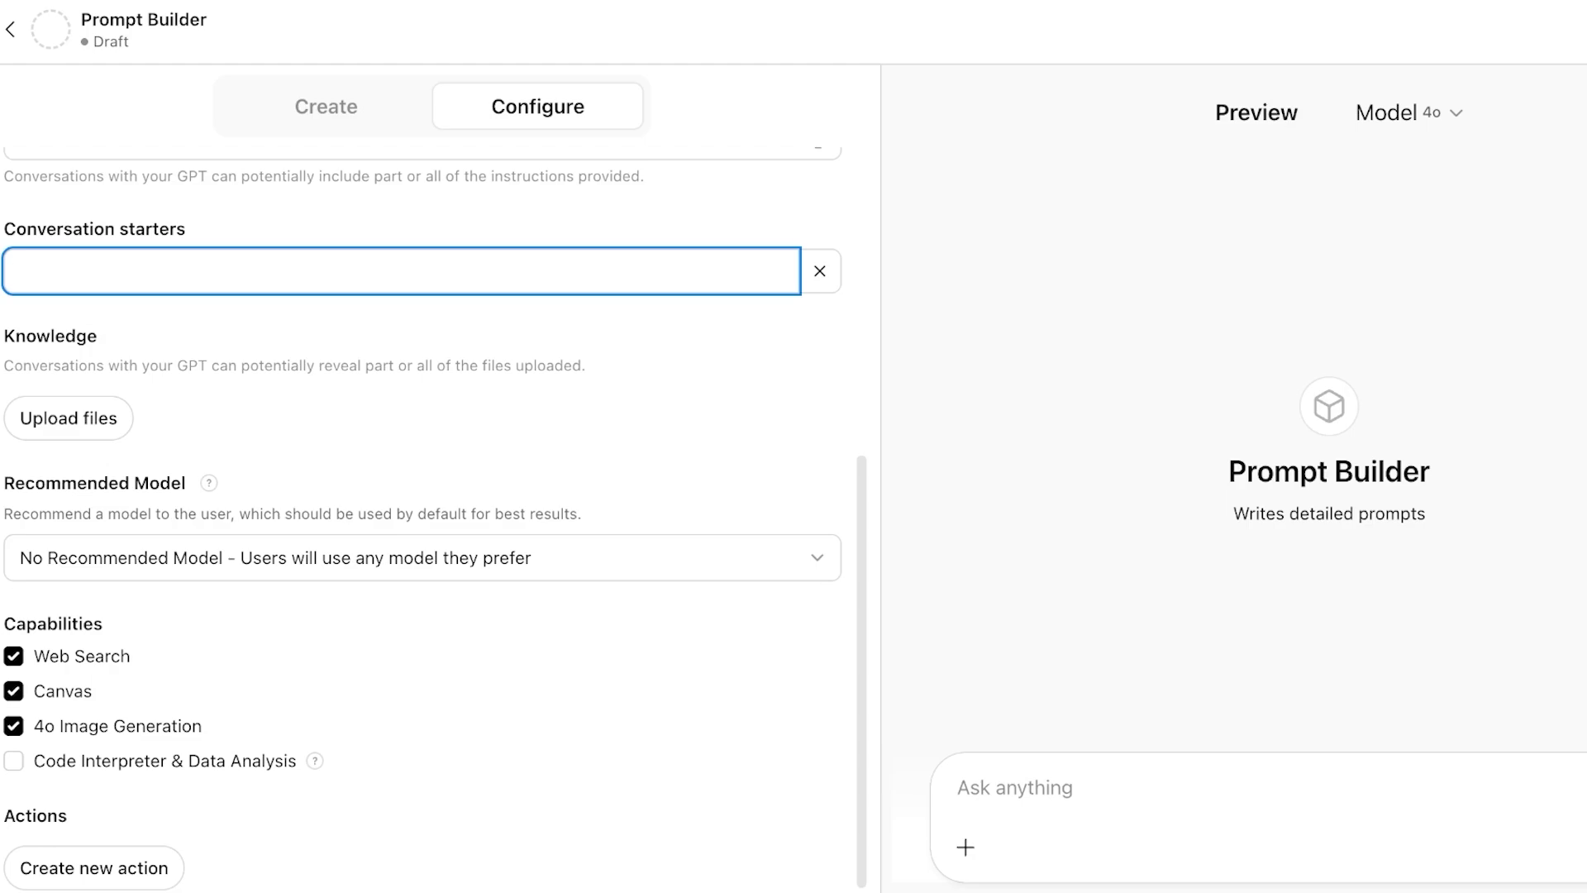
click(421, 557)
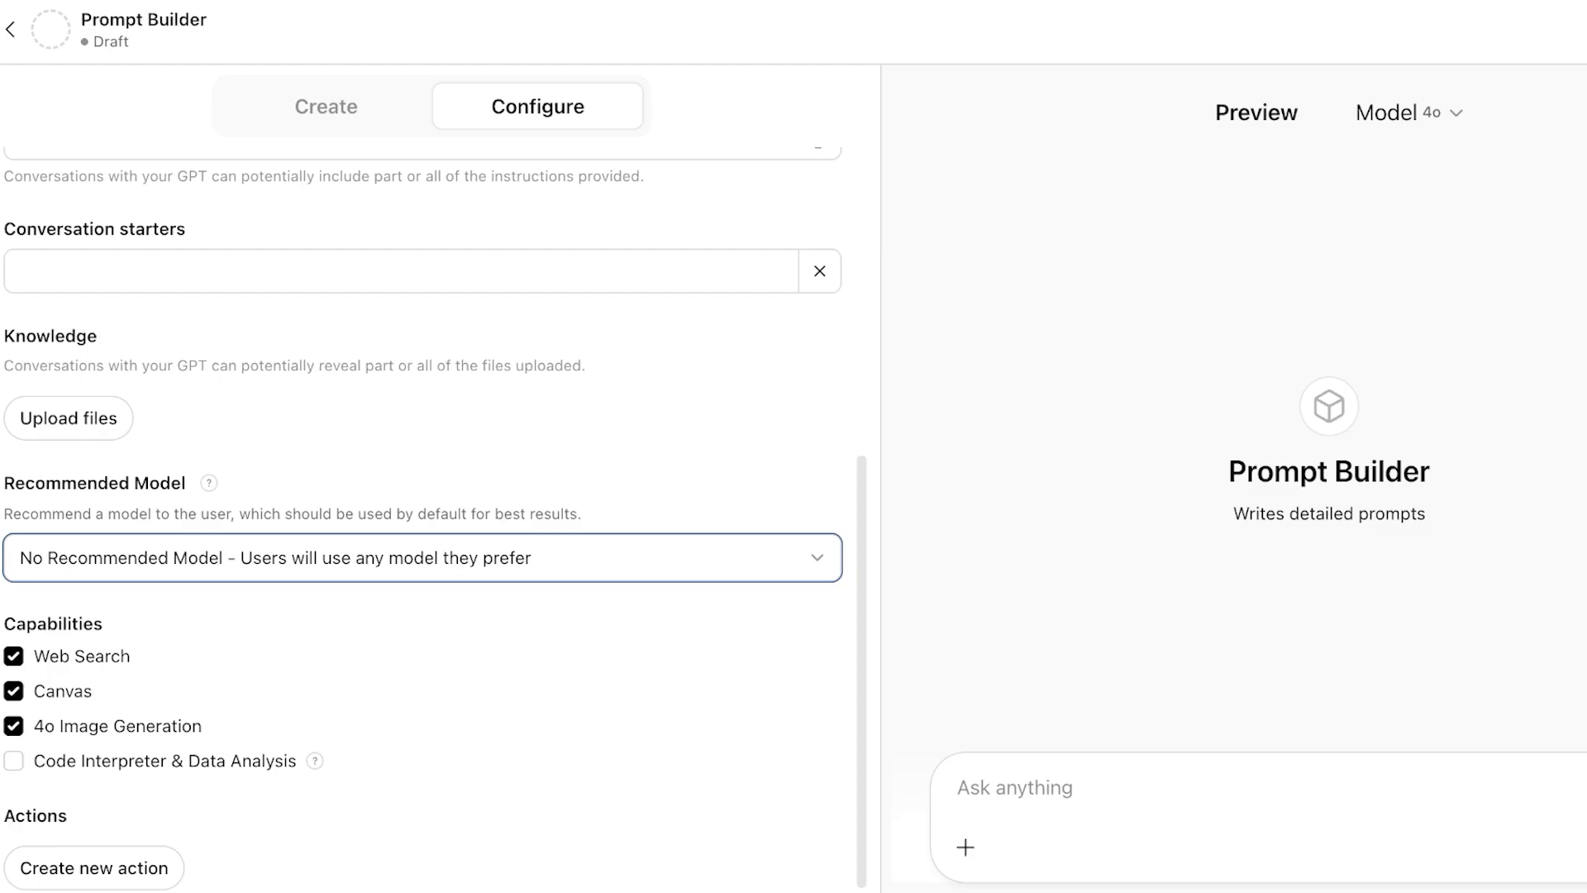
scroll(421, 519, down, 1)
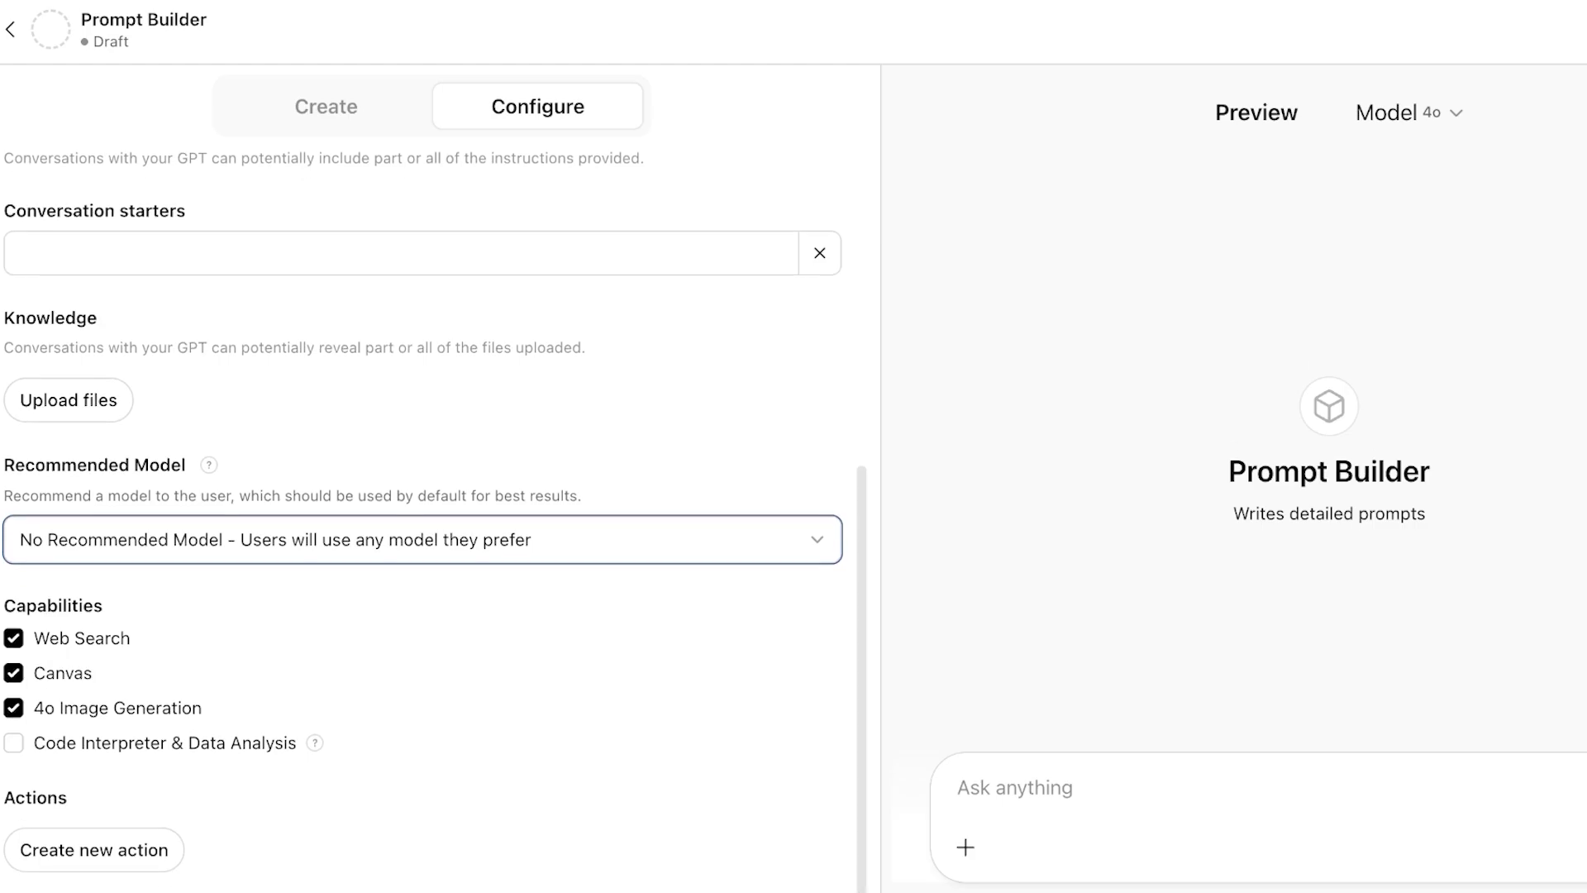
scroll(421, 519, up, 6)
- Ask the GPT builder for "A gpt that can make detailed research prompts on any given topic who helps finding the literature gap within that topic"
click(326, 105)
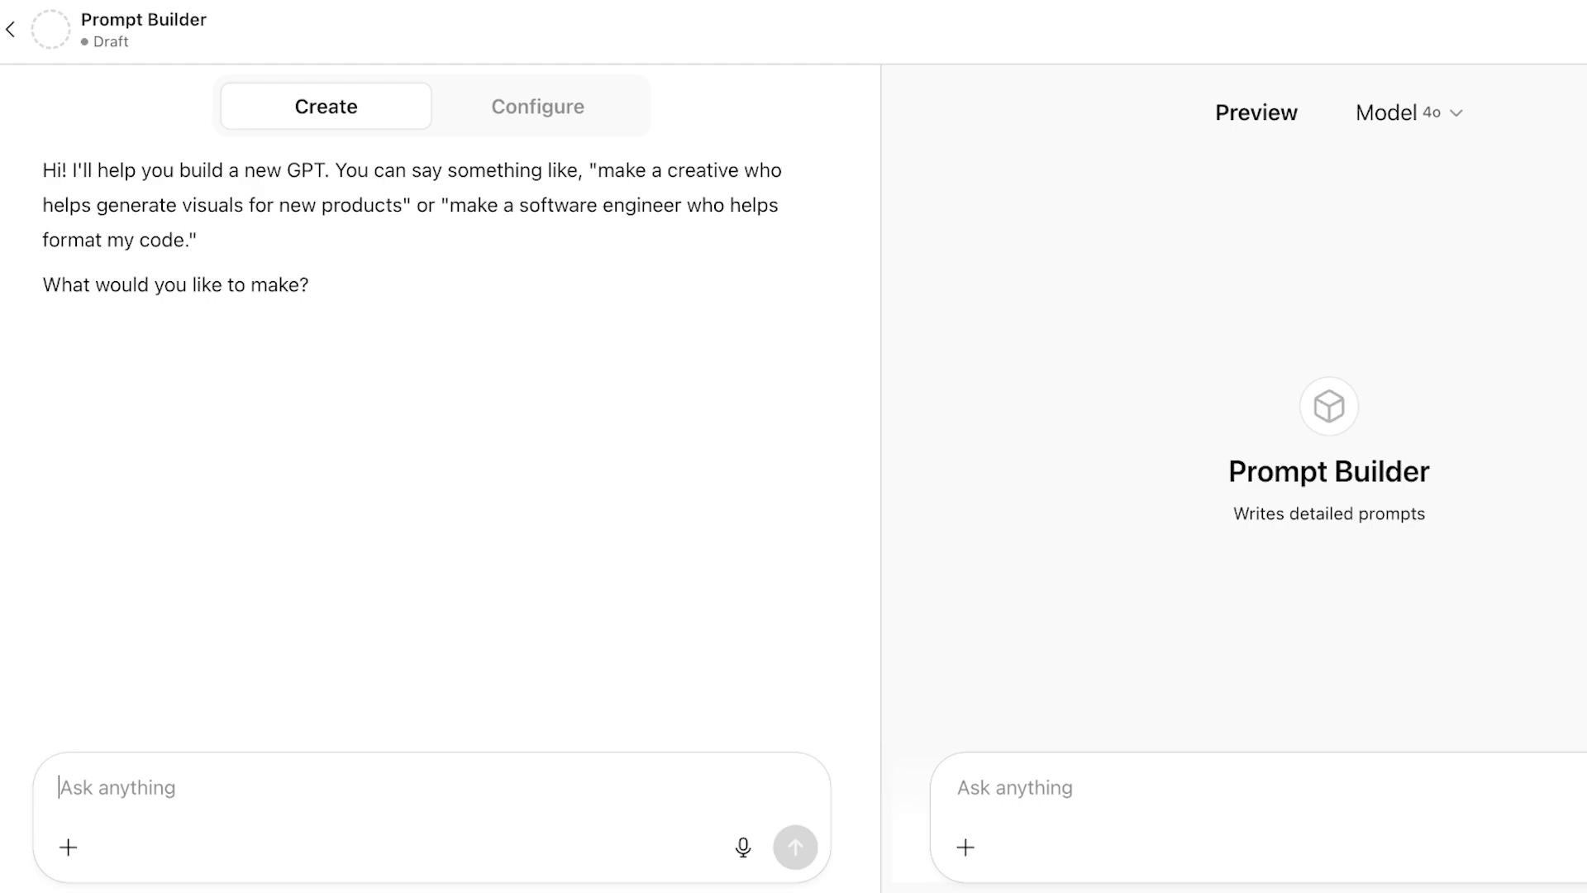
text(A gpt that t)
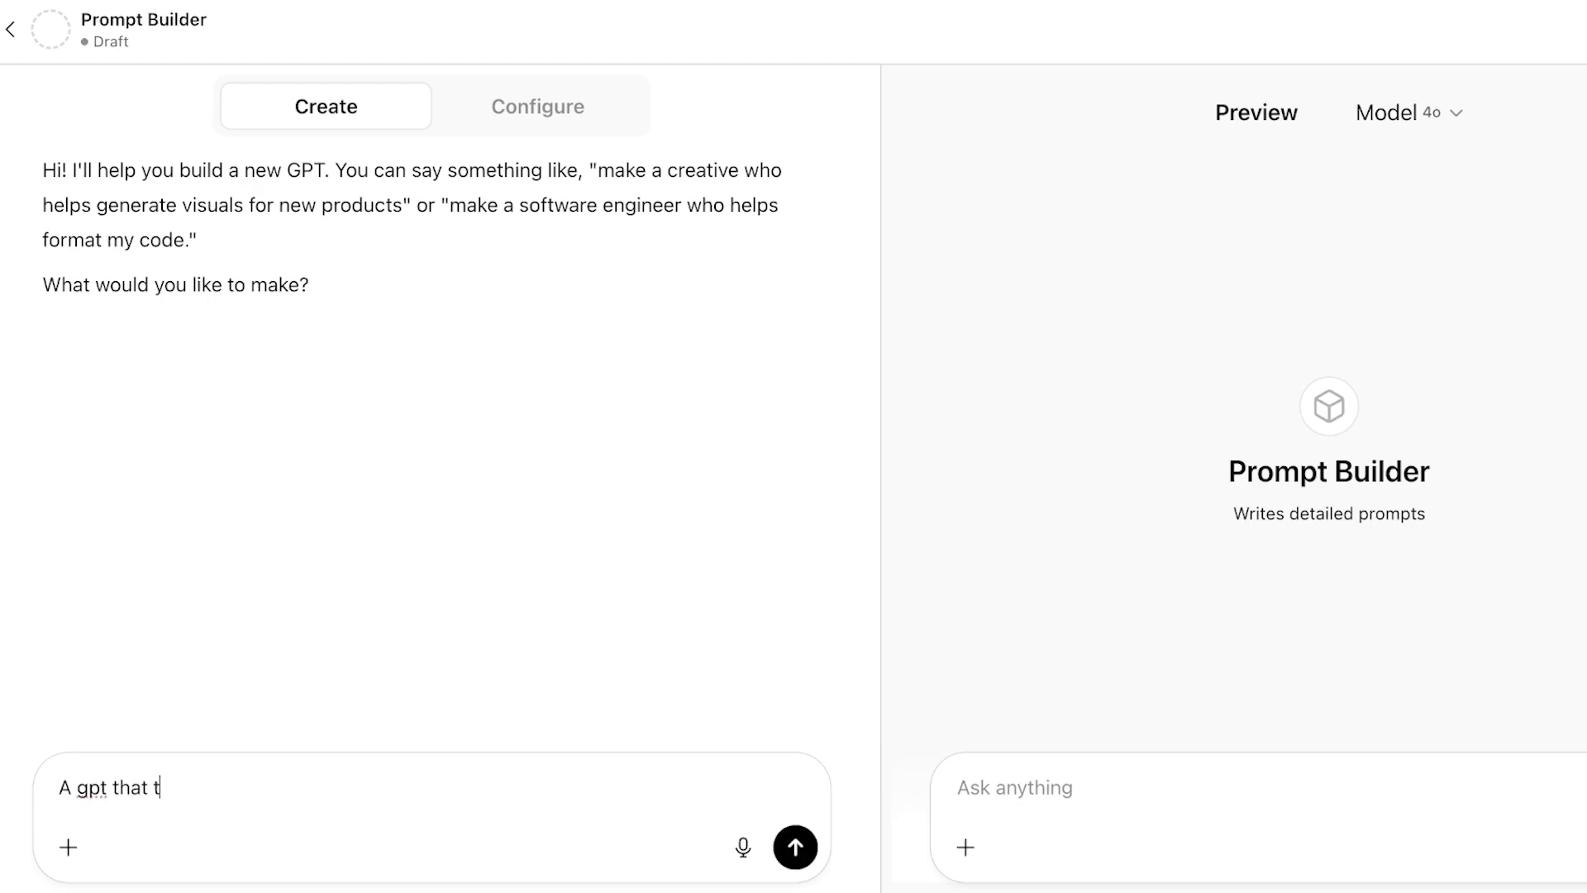
key(BackSpace)
text(can make detailed resear)
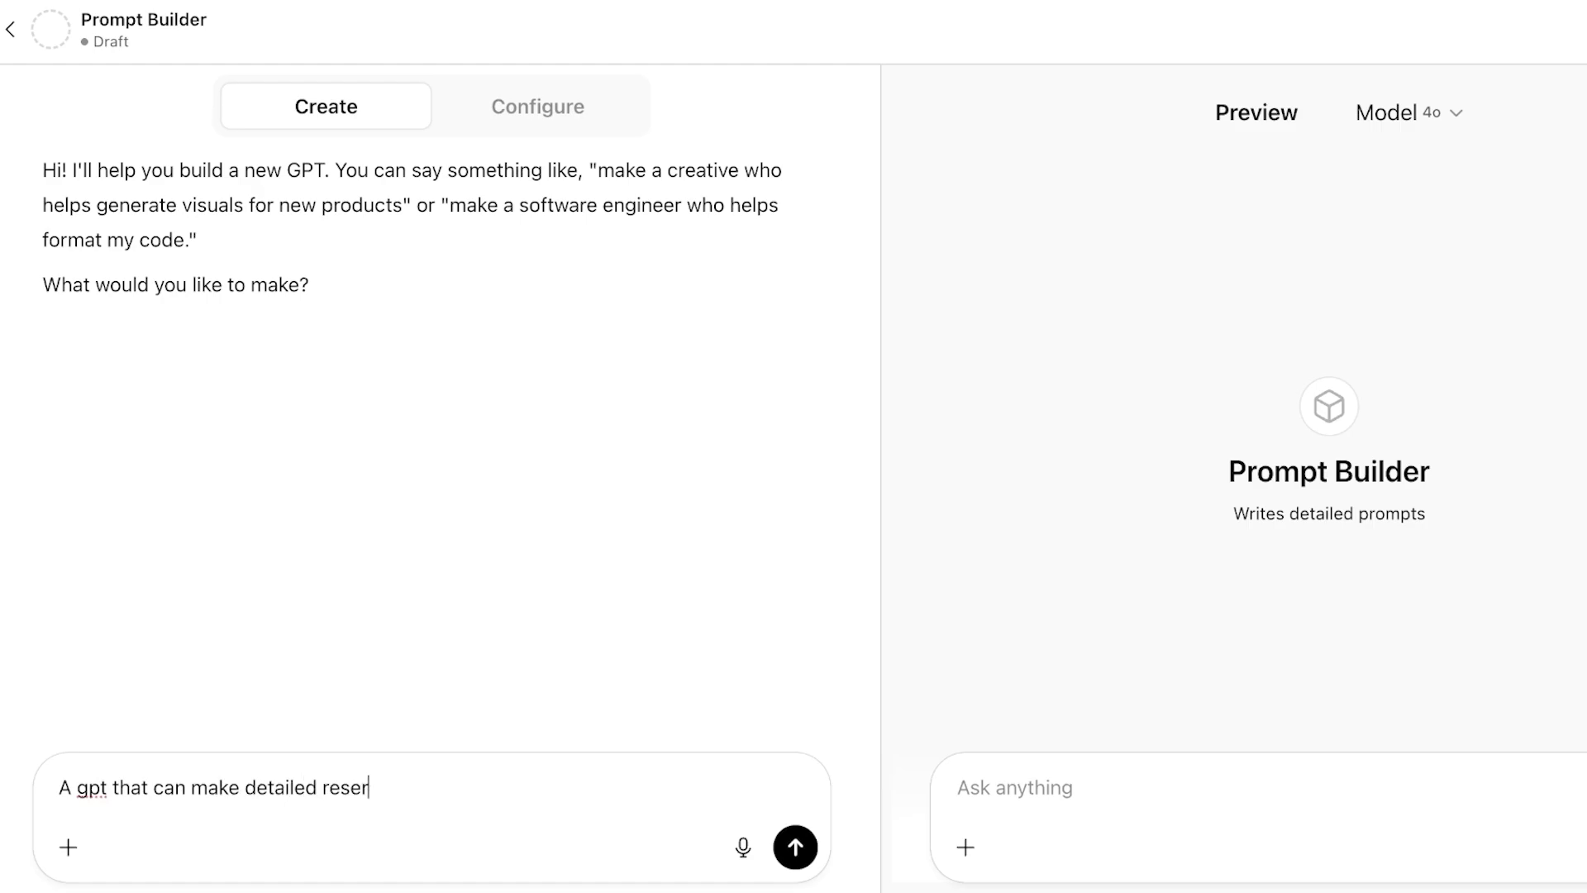
key(BackSpace)
text(arch prompts on any given topi)
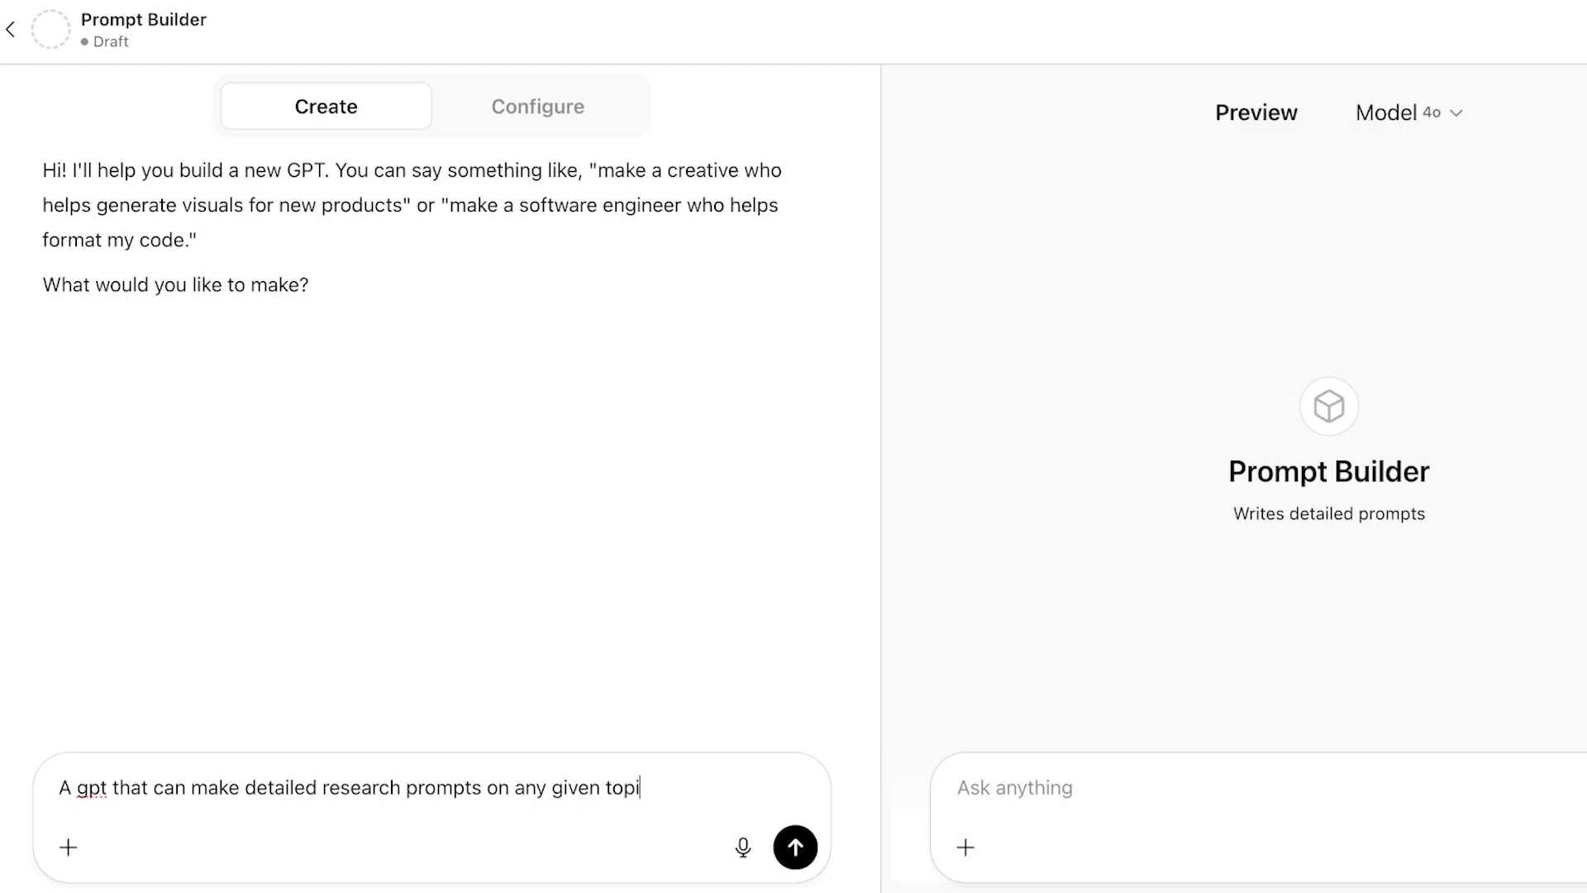
text(c who helps finding the literature gap with)
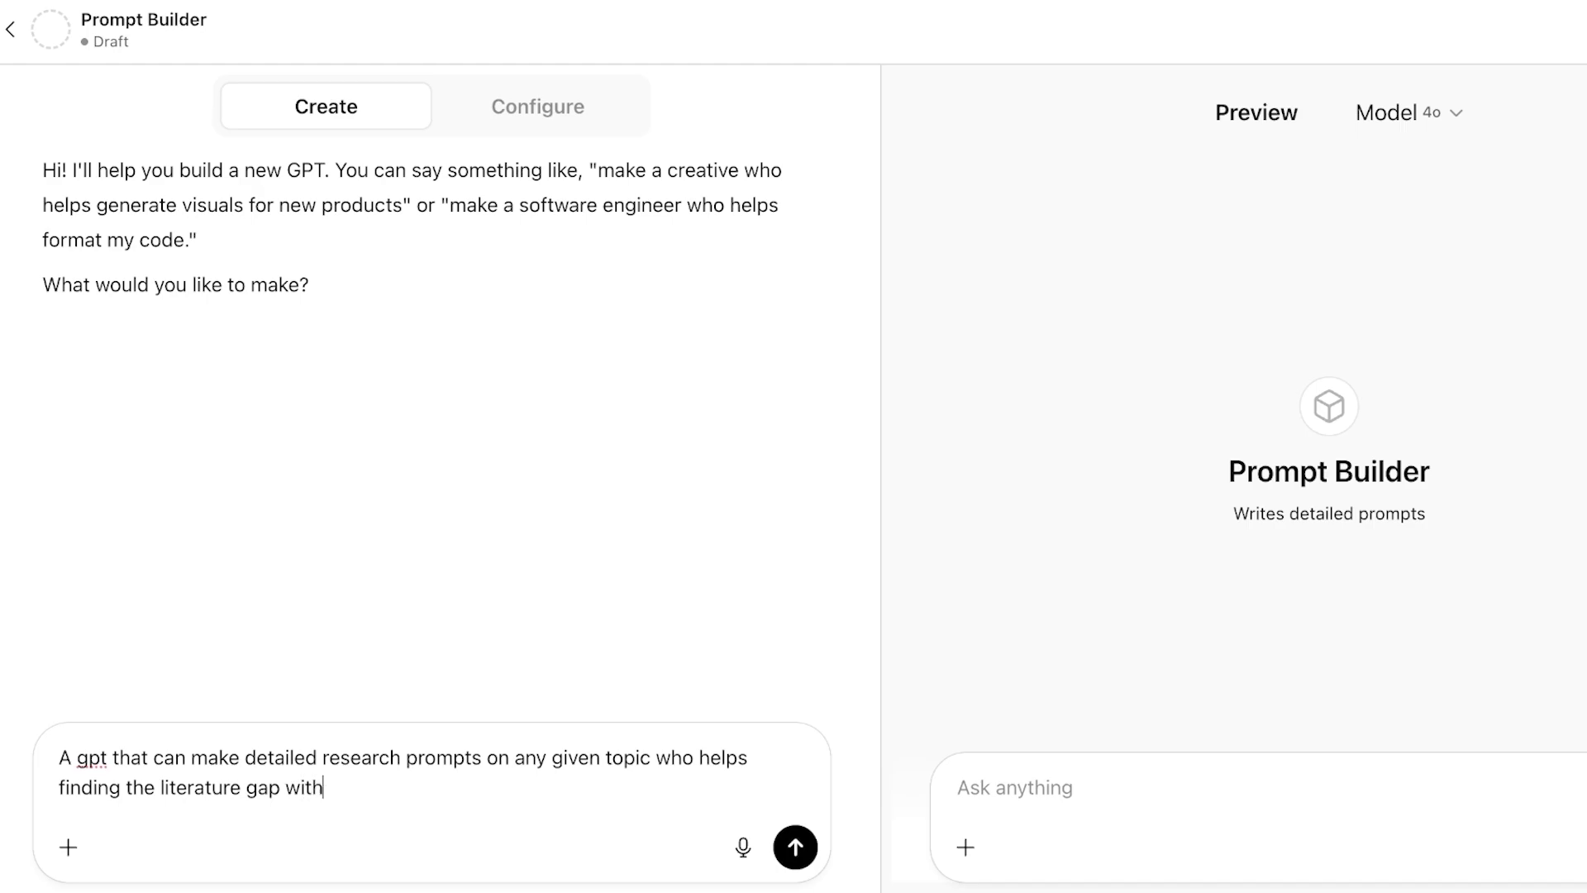
text(in that topic)
key(Return)
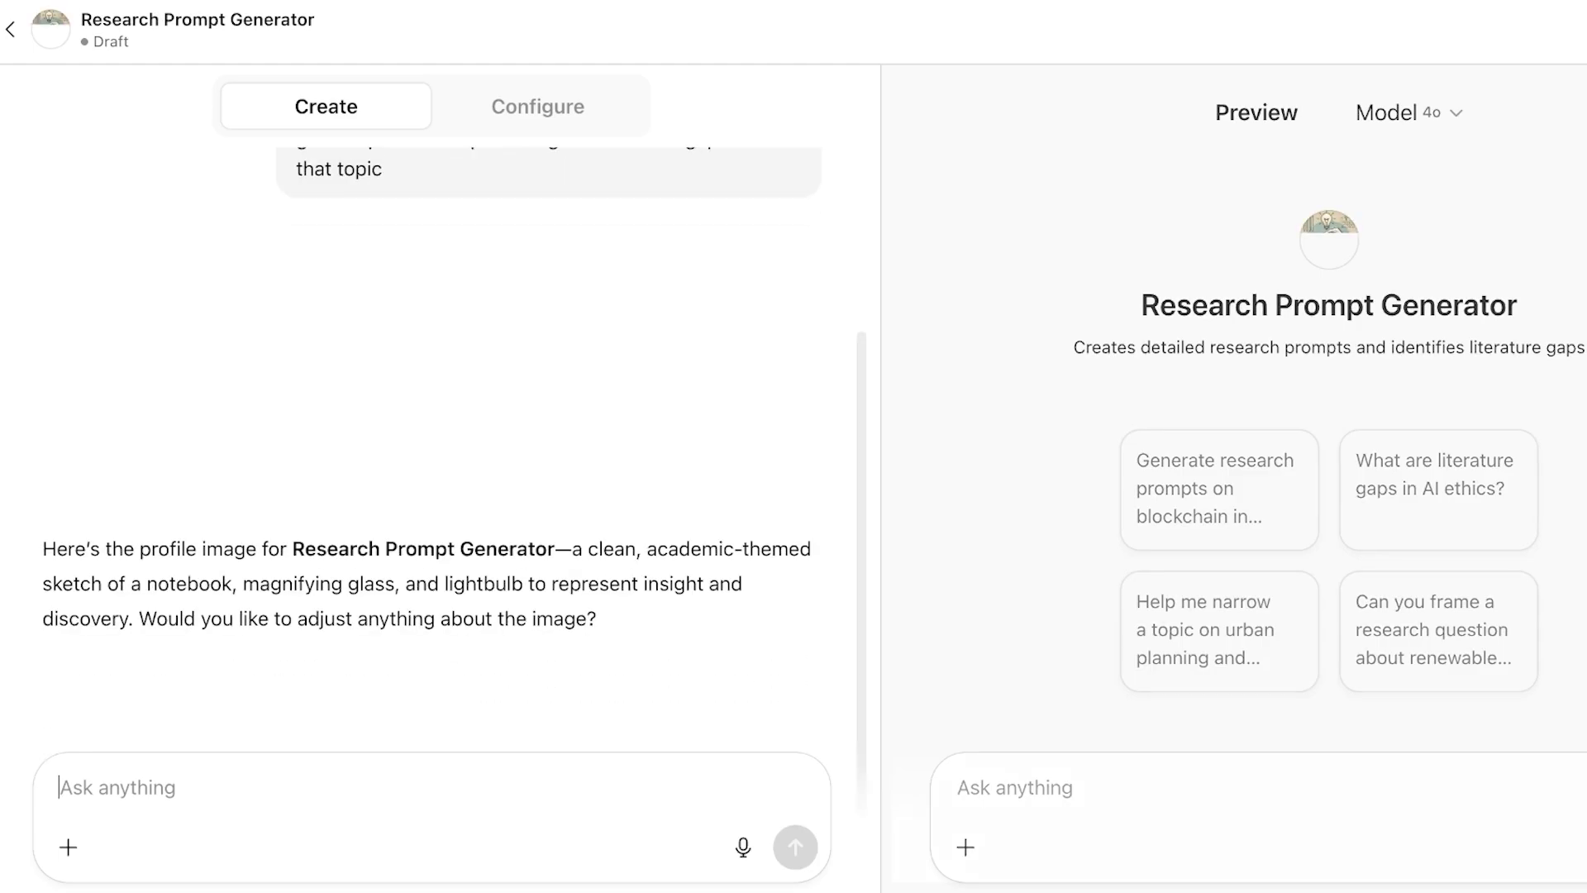
- Decline profile image adjustments, and tell the builder to emphasize unique topics related to human psychology and behaviour and avoid chemical/medicine related research
text(no)
key(Return)
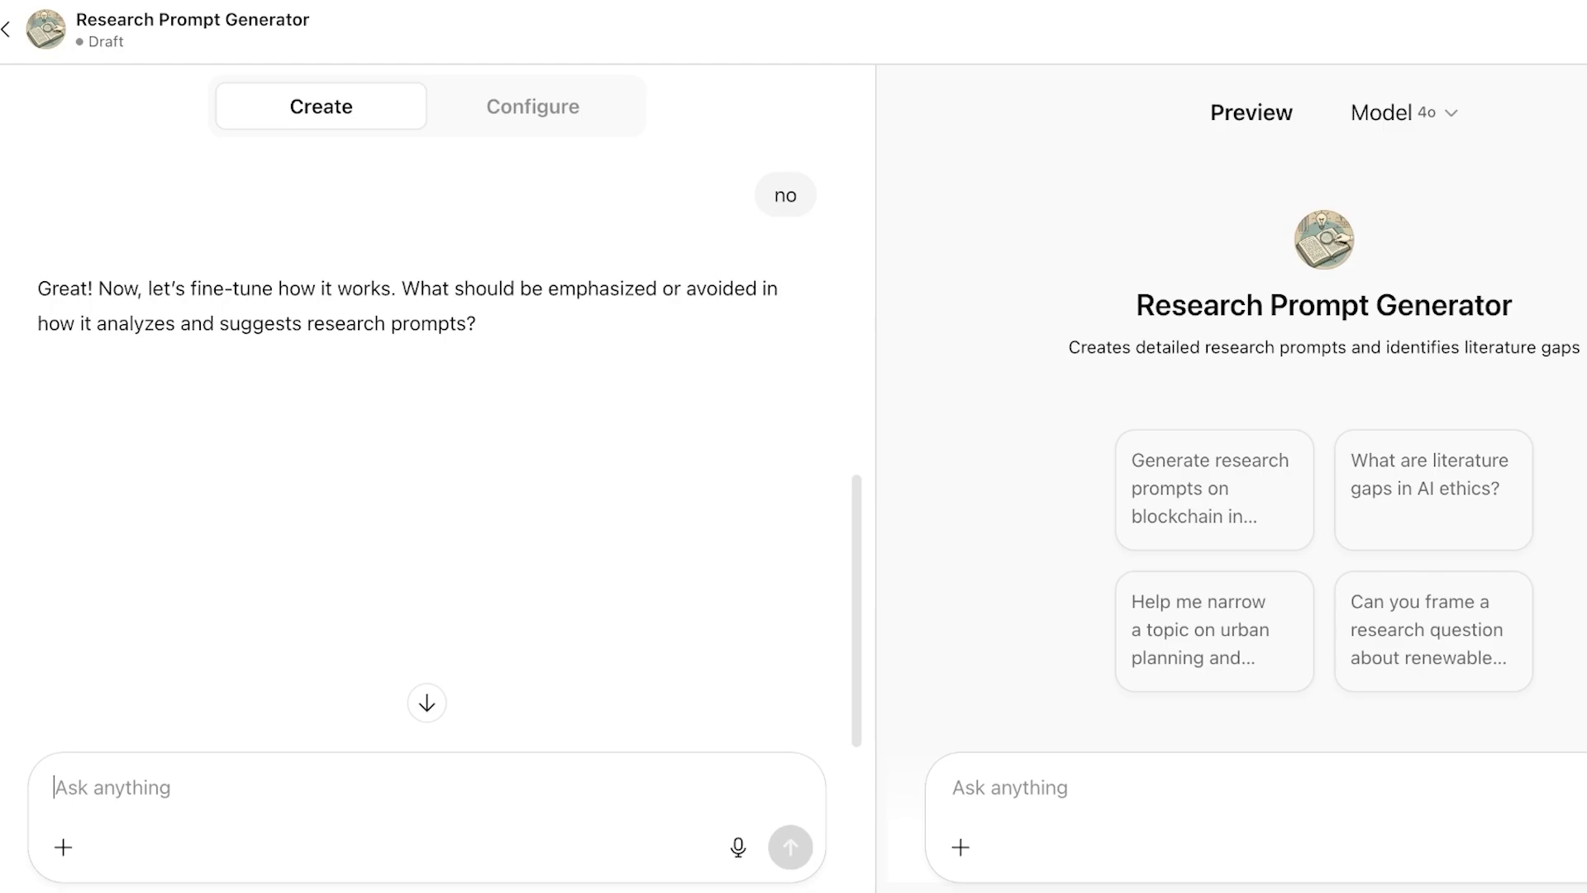
text(It should emphasizw)
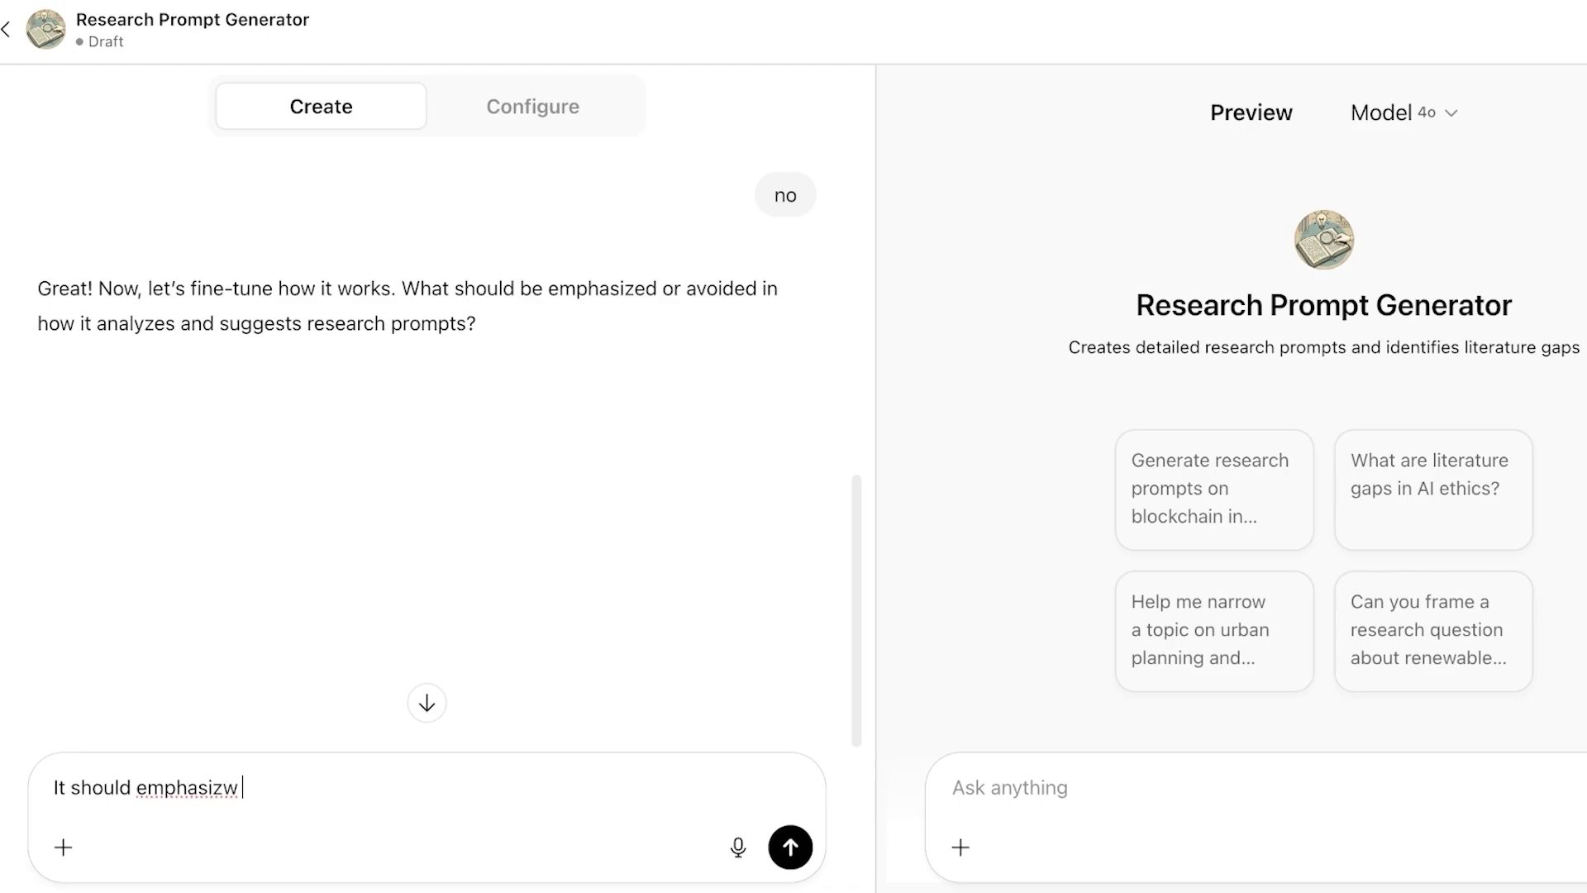
key(BackSpace)
text(e topics that are u)
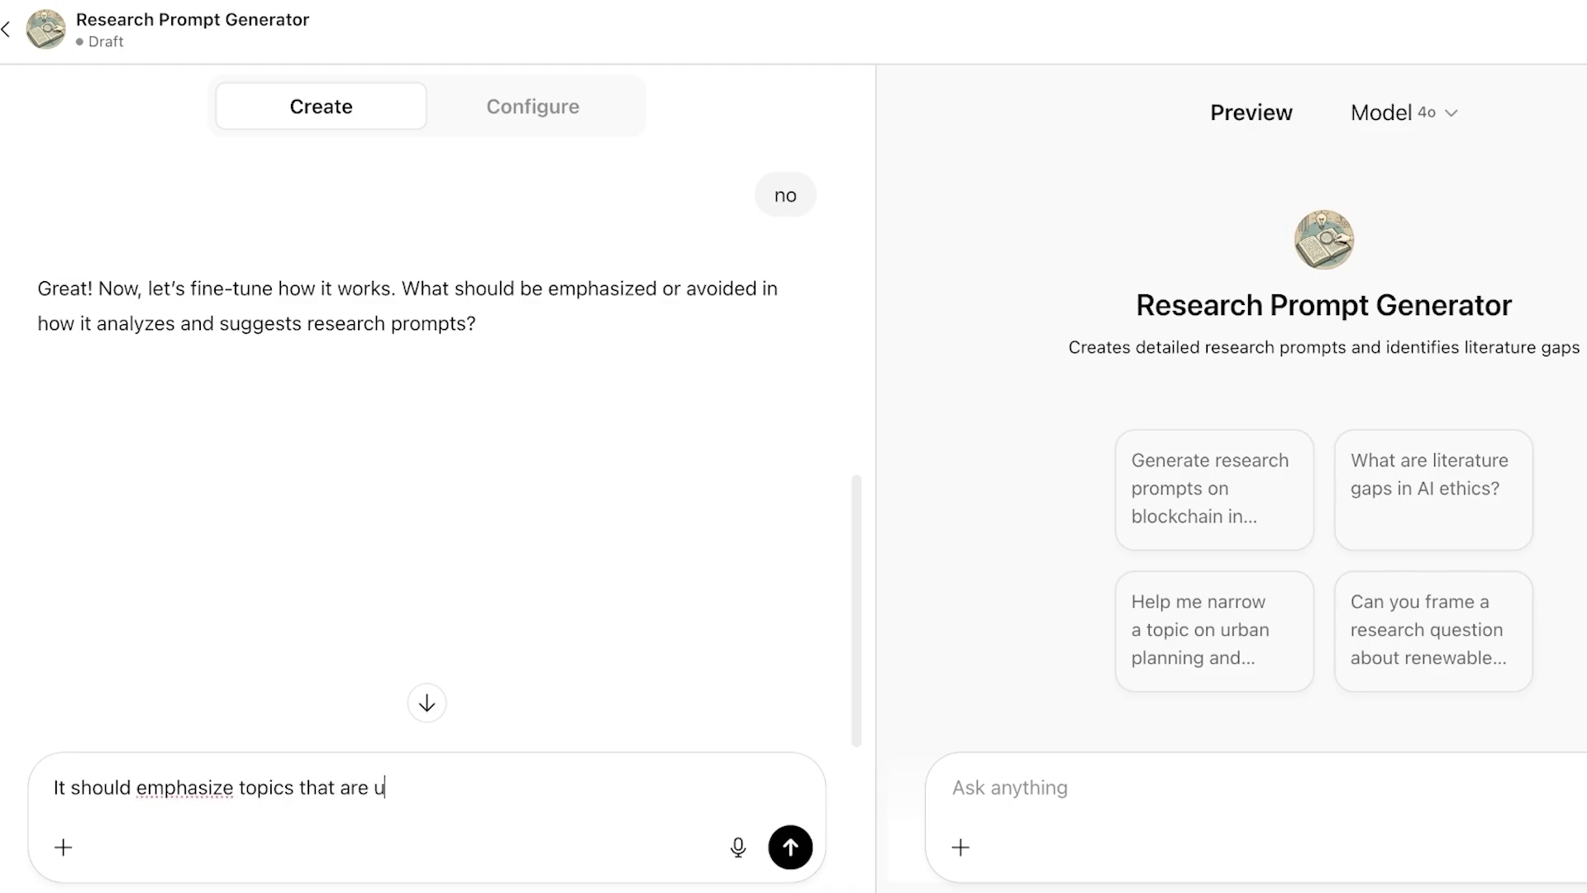
text(nique and are rel)
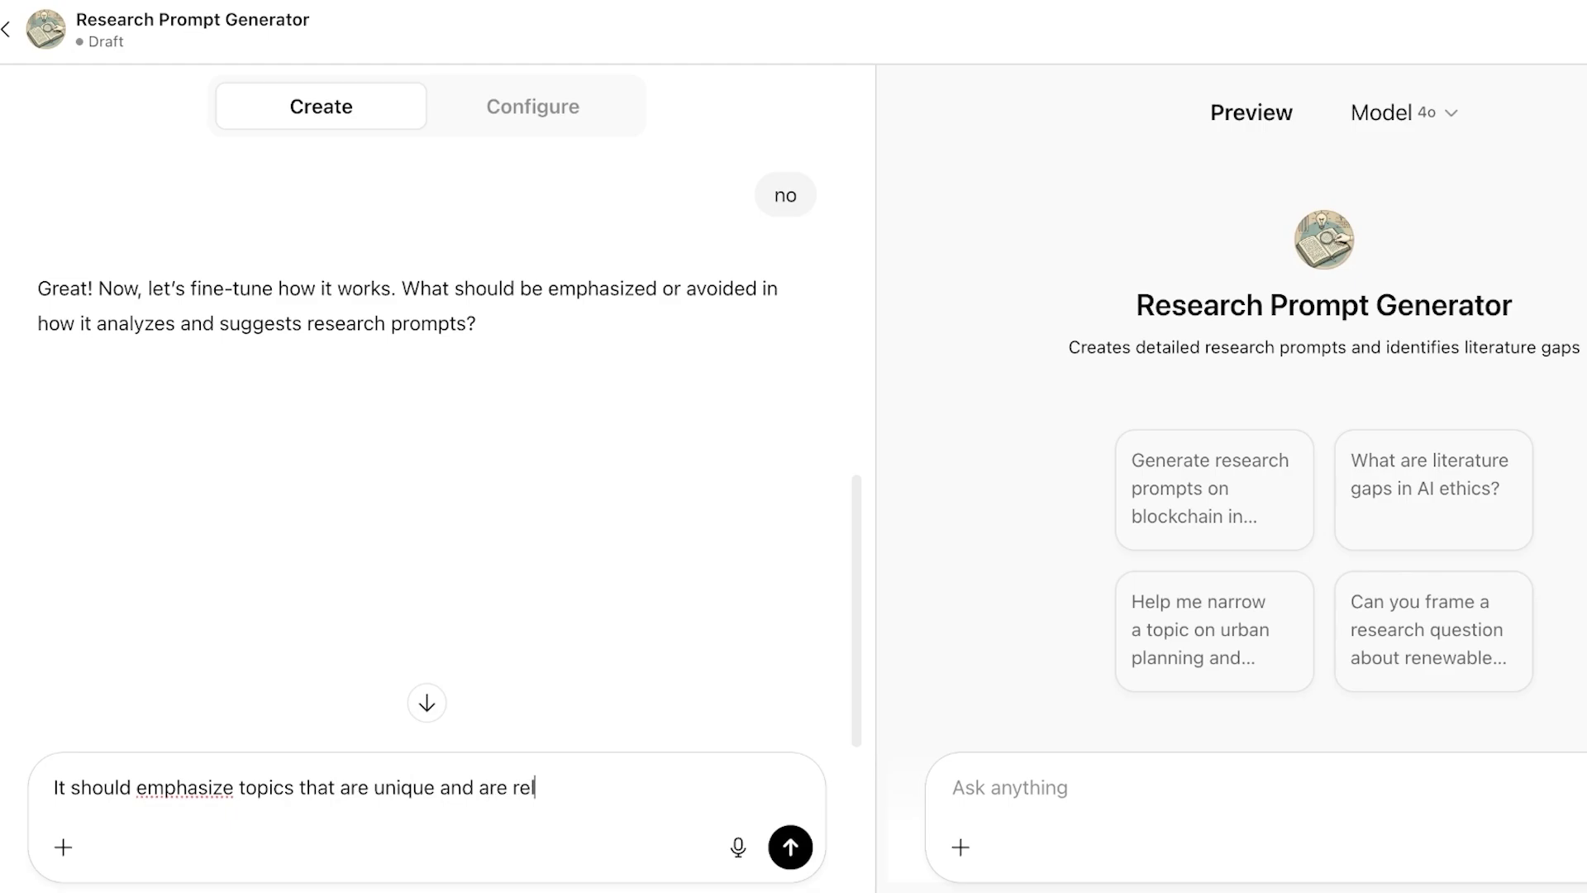
text(ated to human psych)
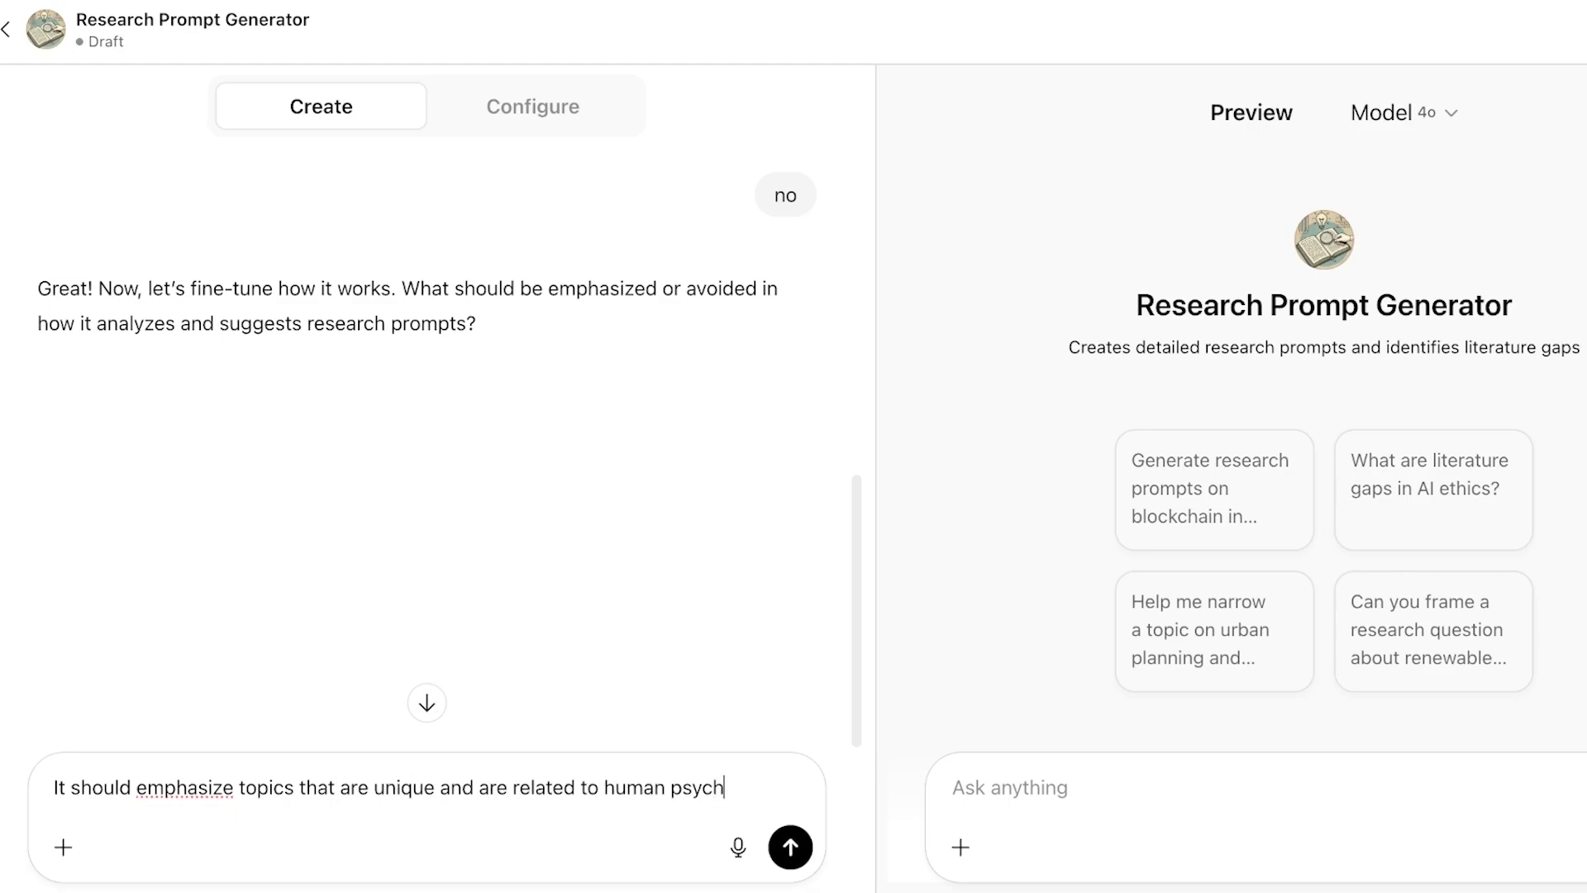
text(ology and behaviour)
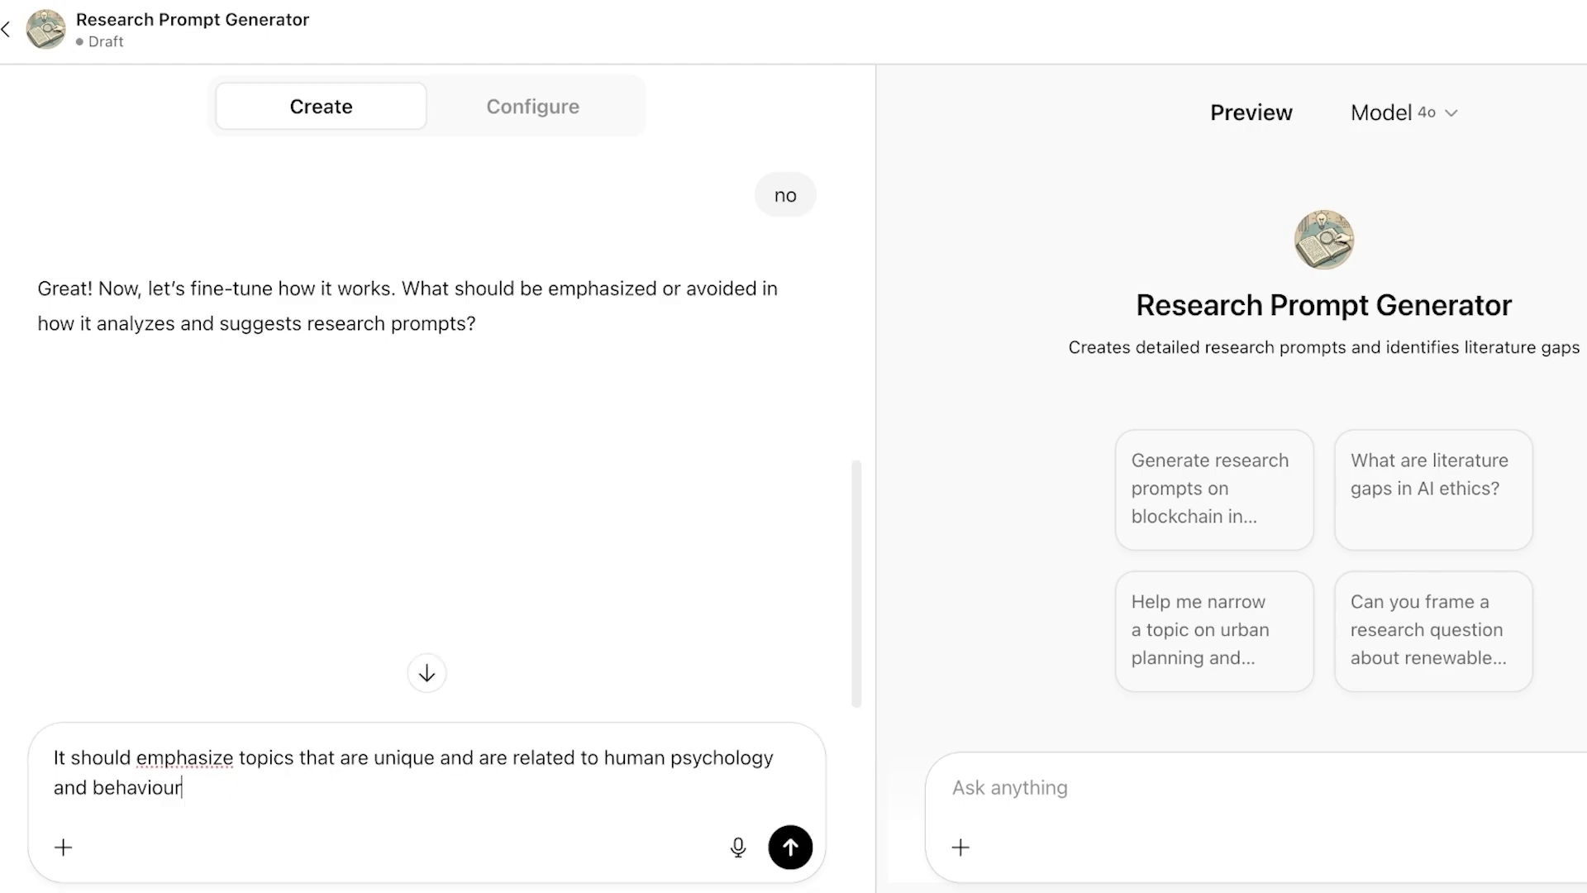
text( and avoid chemi)
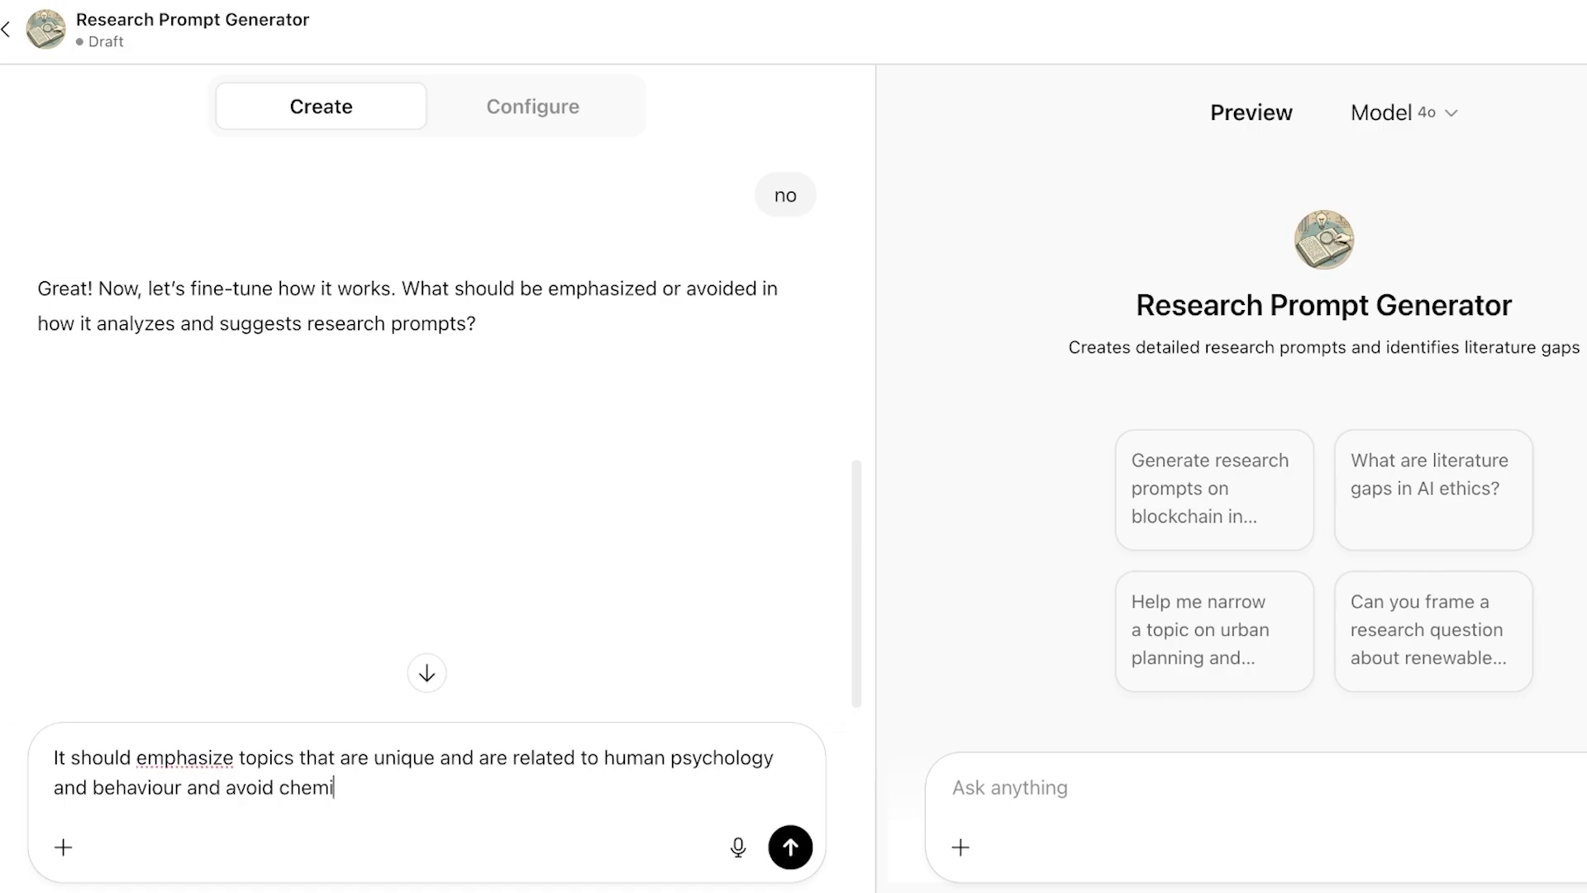
text(cal/medicine re)
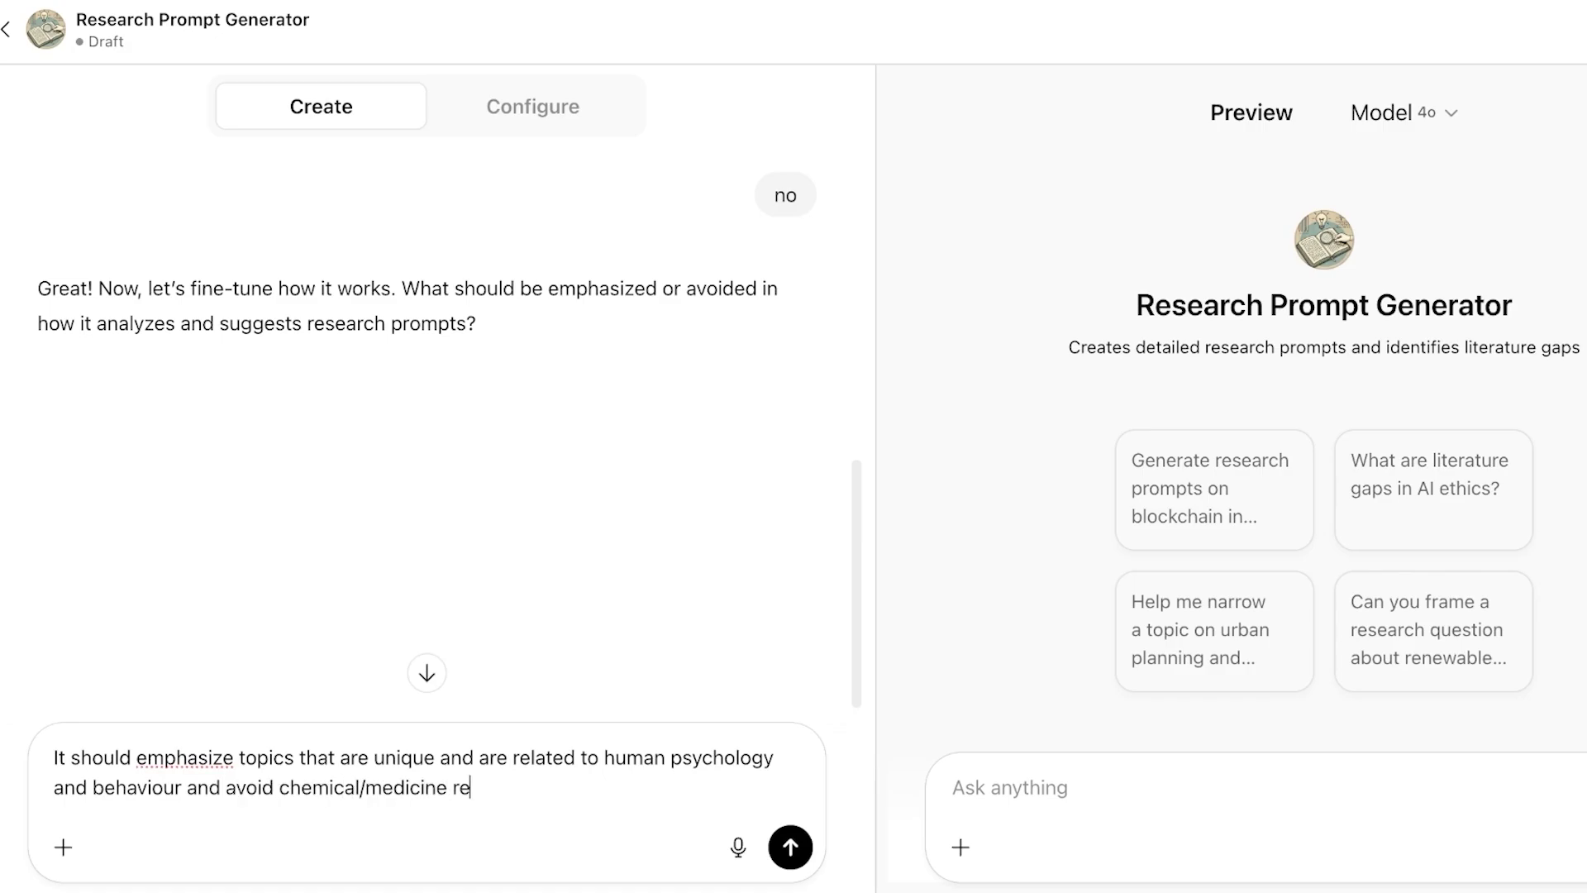
text(lated research)
key(Return)
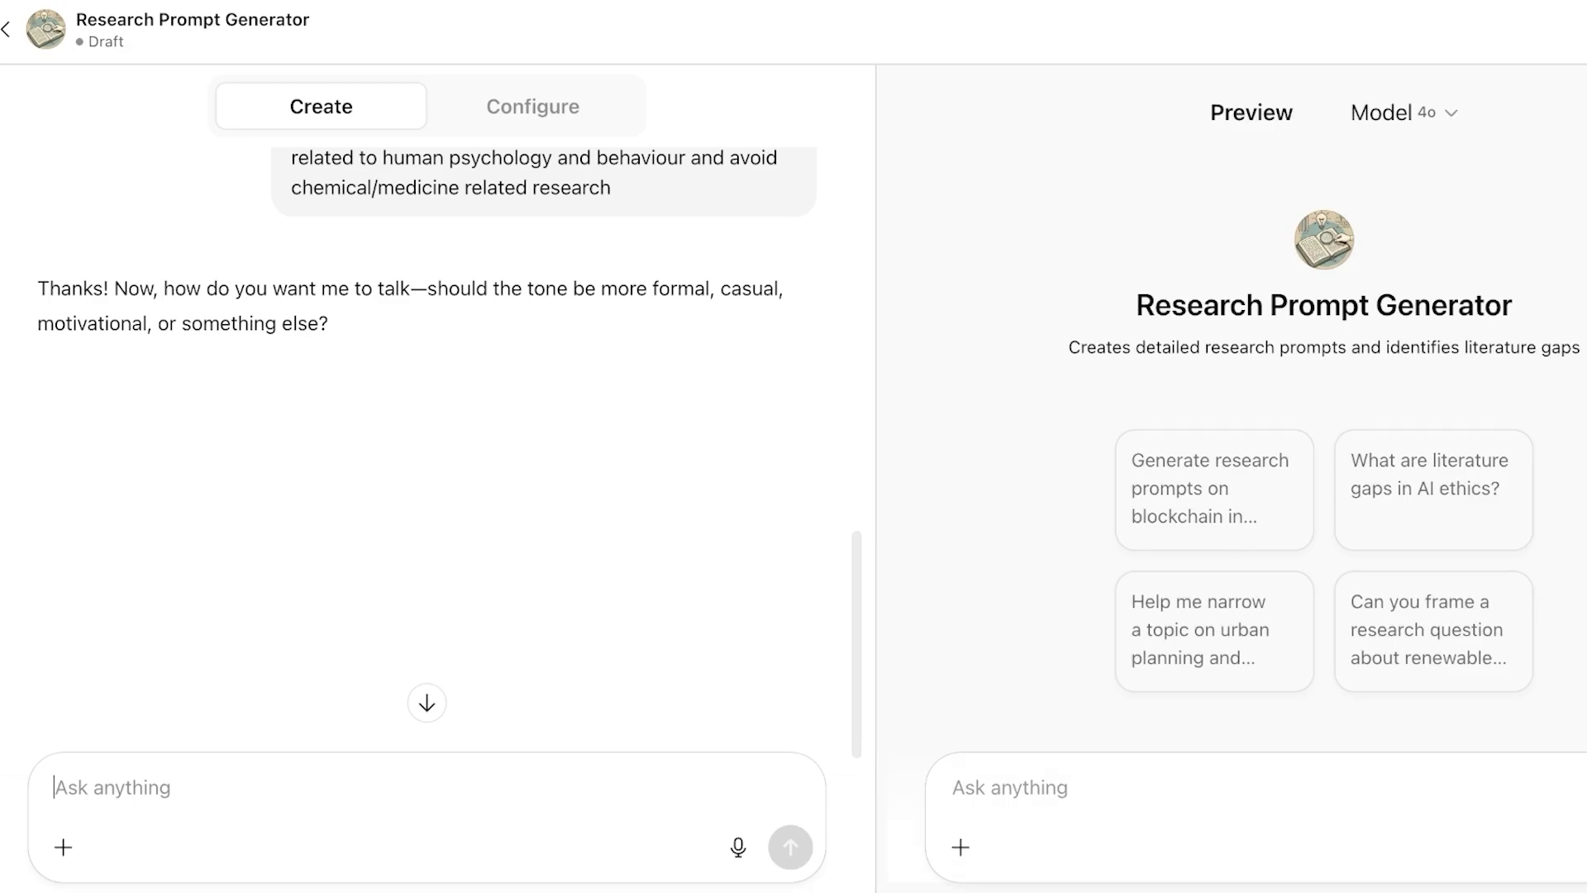
- Tell the GPT builder that "The tone should be academic"
text(The tone should be academic)
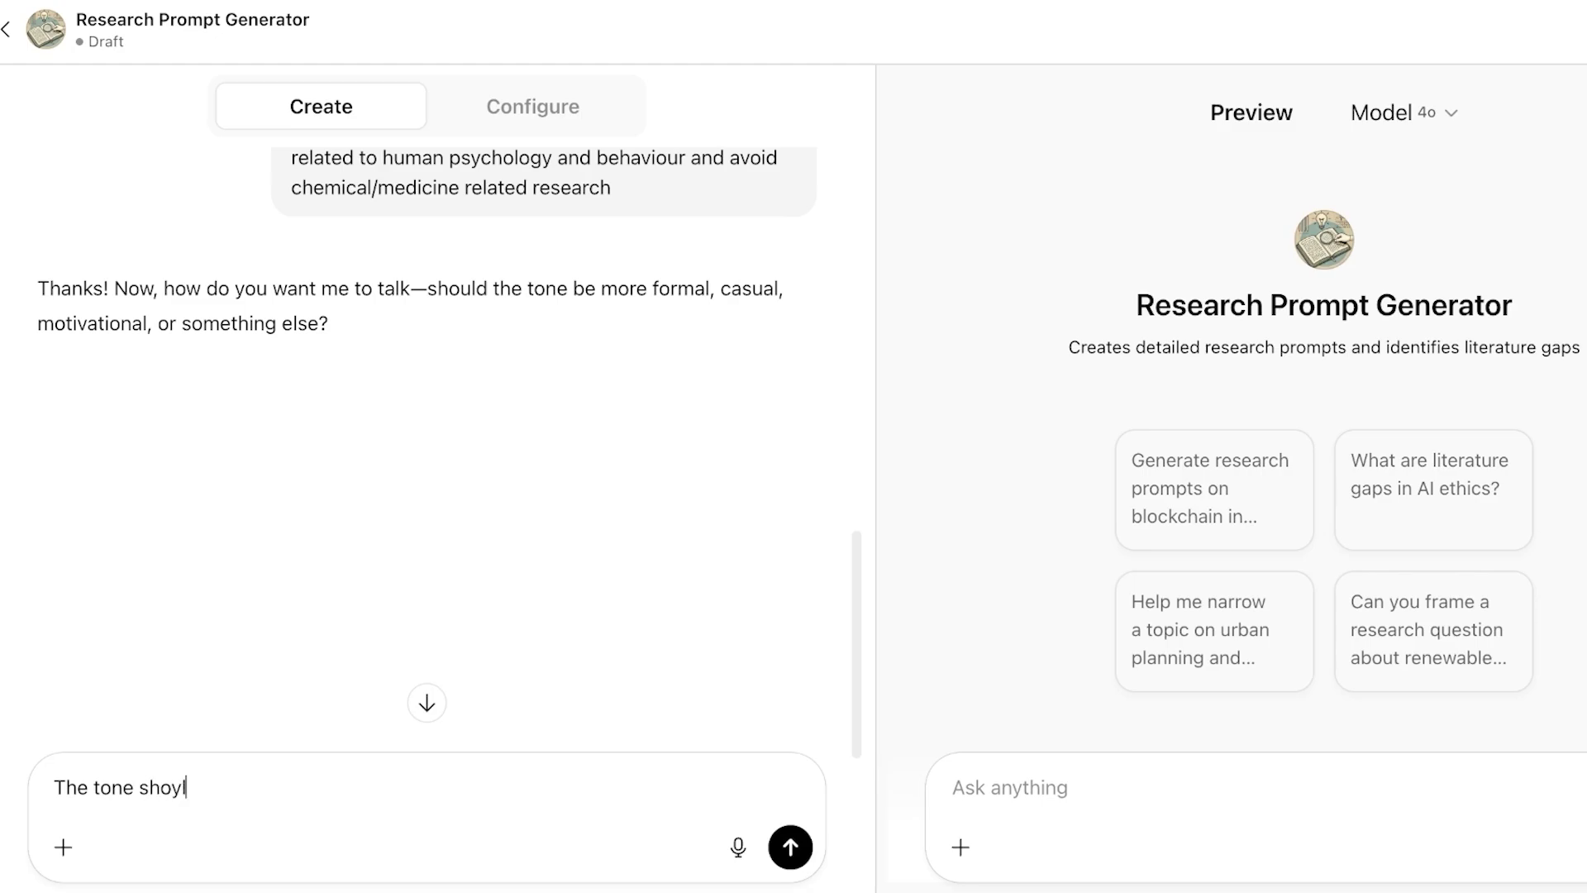
key(Return)
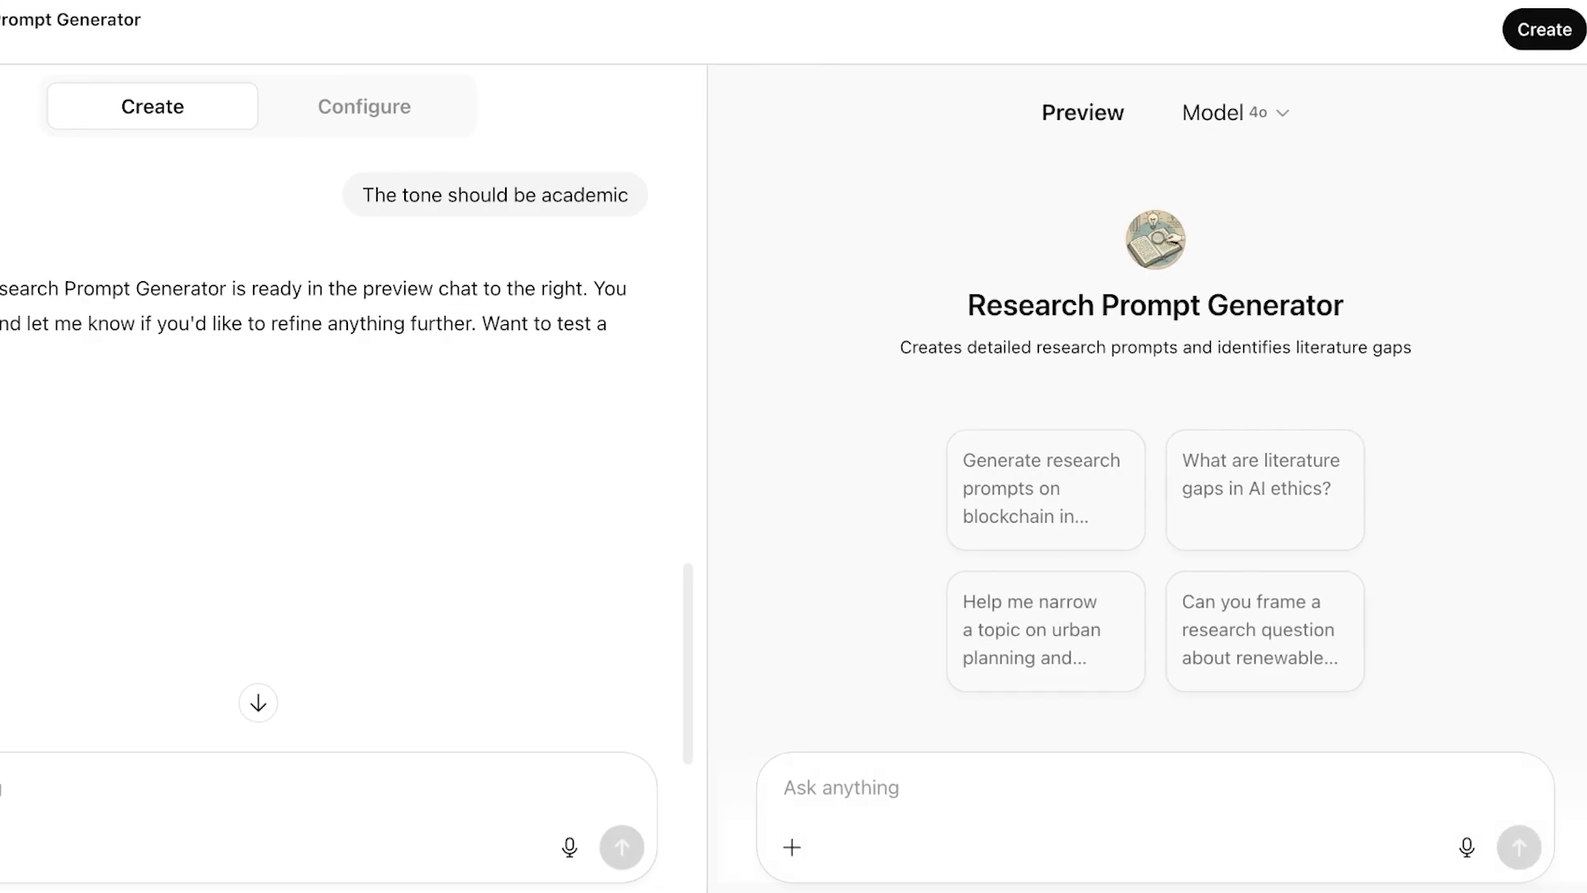
- Test the GPT in the preview chat with the topic "Labubu", clarifying it as "Labubu from pop mart"
text(f)
key(BackSpace)
text(Labubu)
key(Return)
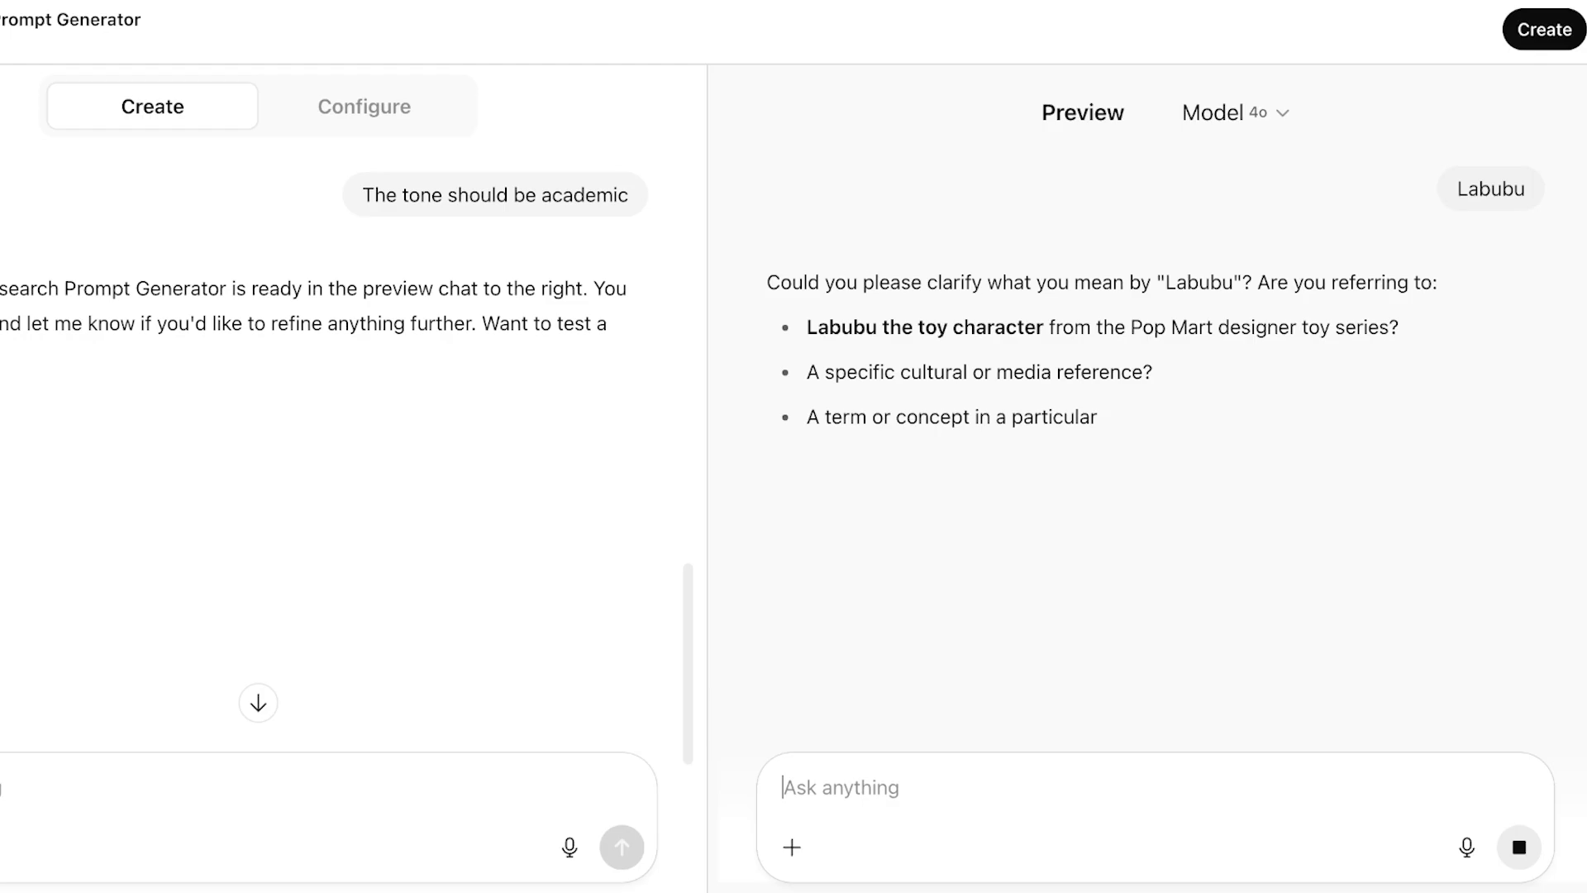
text(Labubu from pop mart)
key(Return)
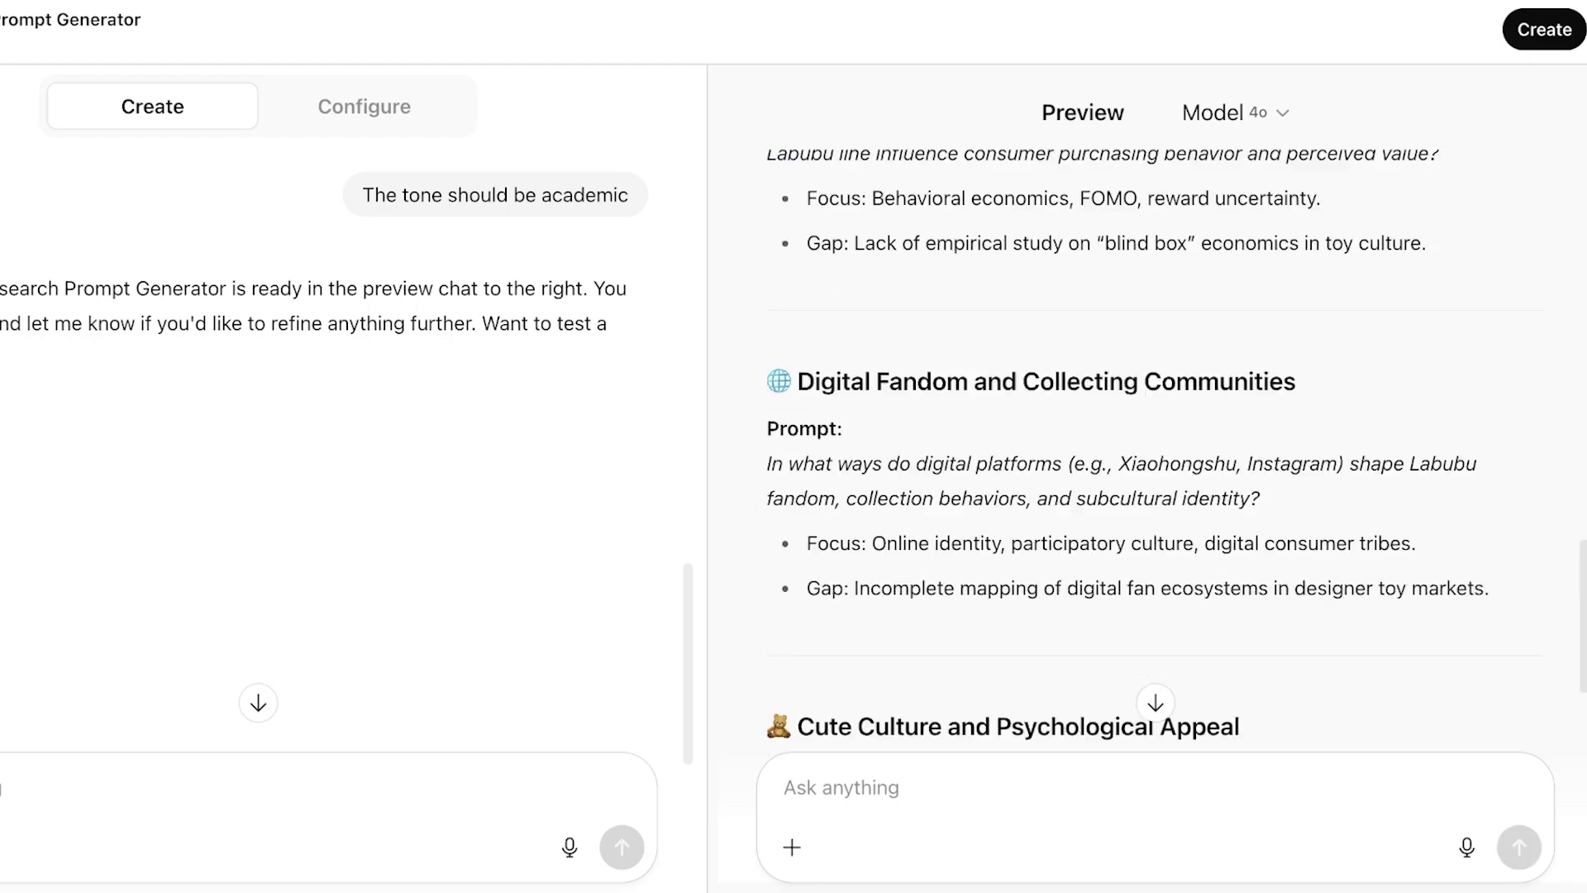
- Examine the research prompts generated in the preview, including the focus and literature gap given for each one
scroll(1155, 450, up, 4)
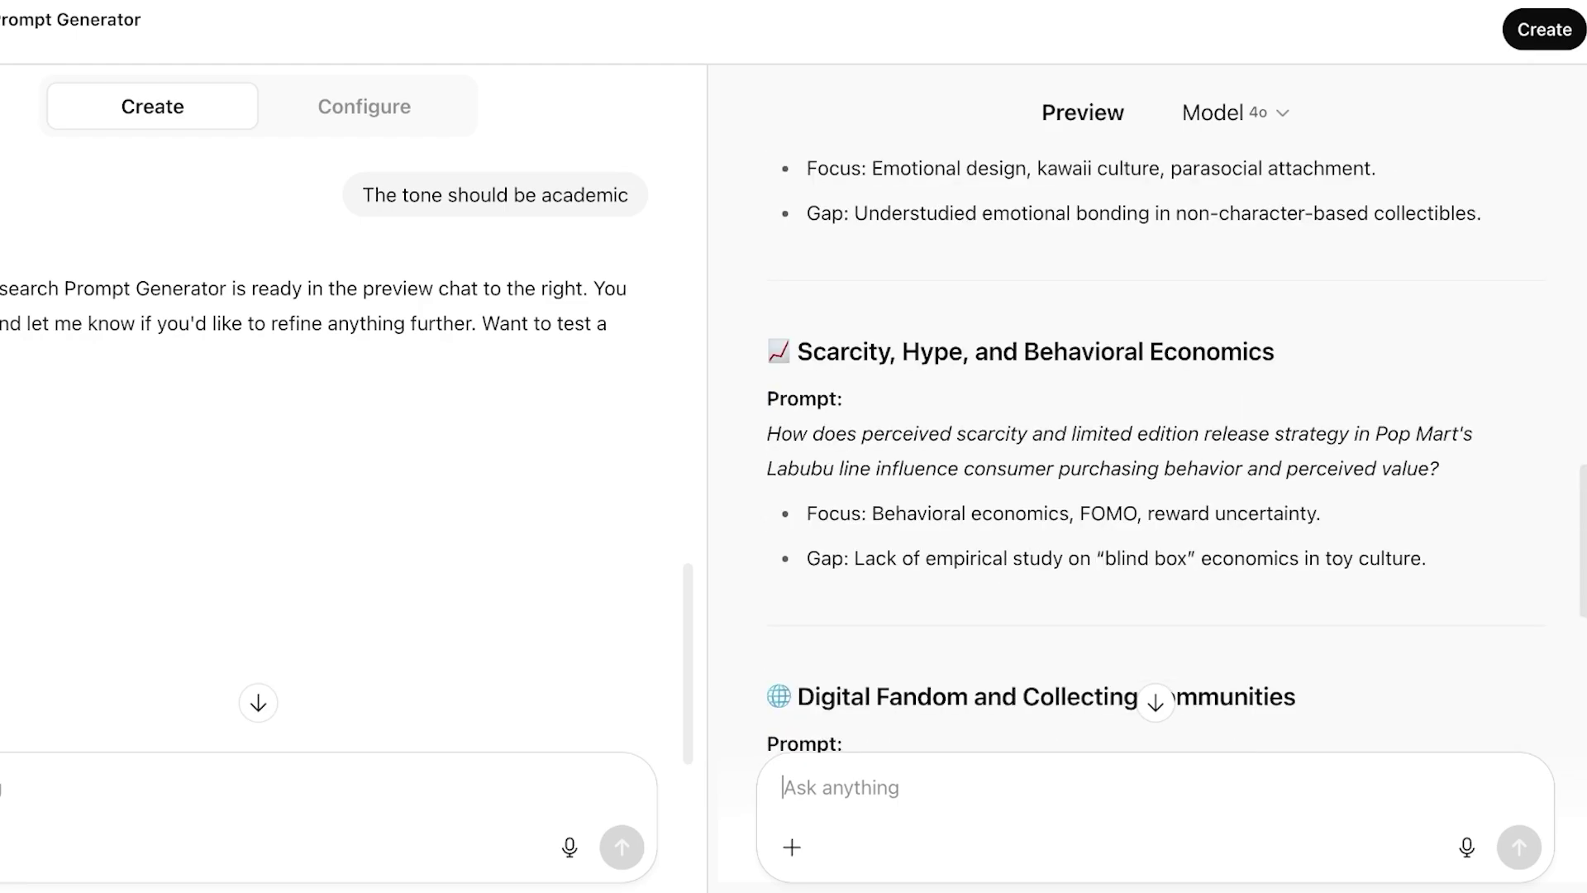
scroll(1155, 450, down, 3)
scroll(1149, 430, up, 2)
scroll(1149, 430, down, 8)
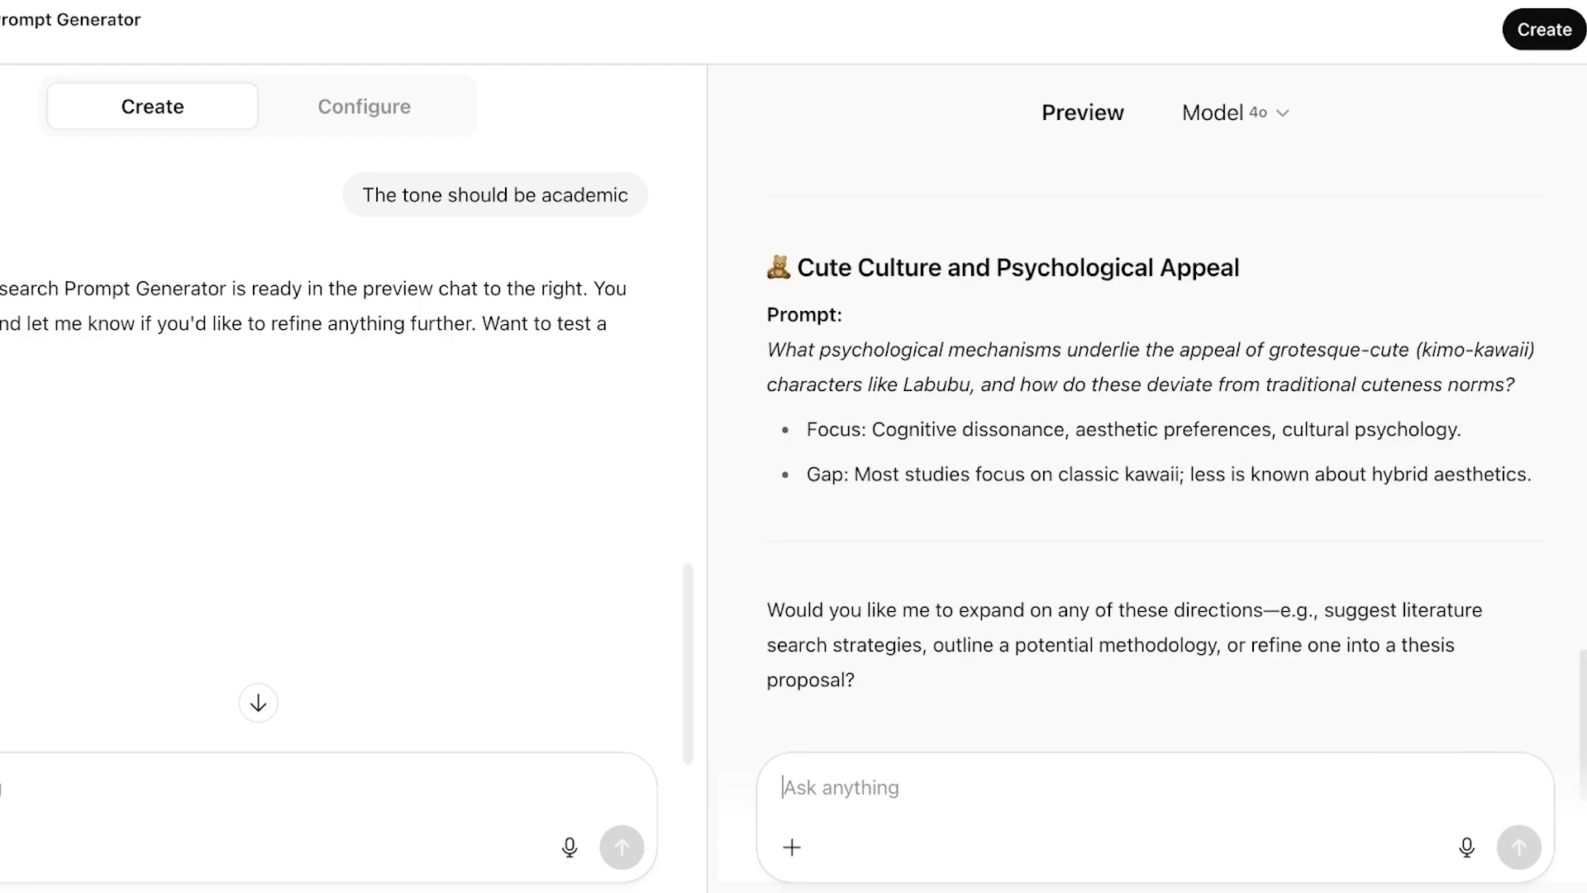
scroll(1149, 430, up, 15)
scroll(1149, 450, down, 7)
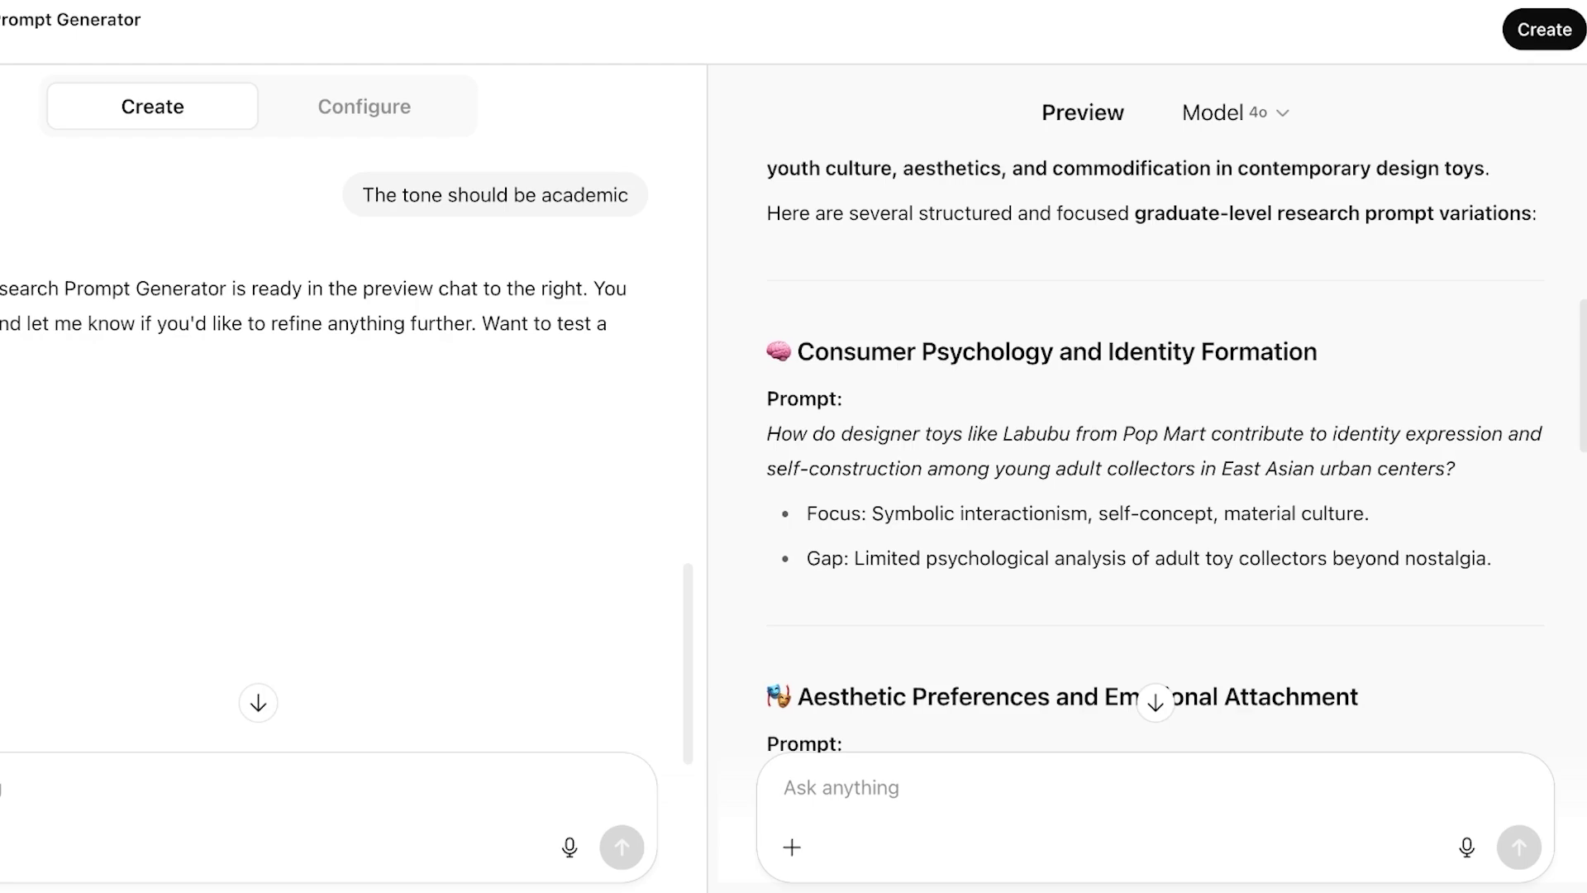
scroll(1149, 451, down, 4)
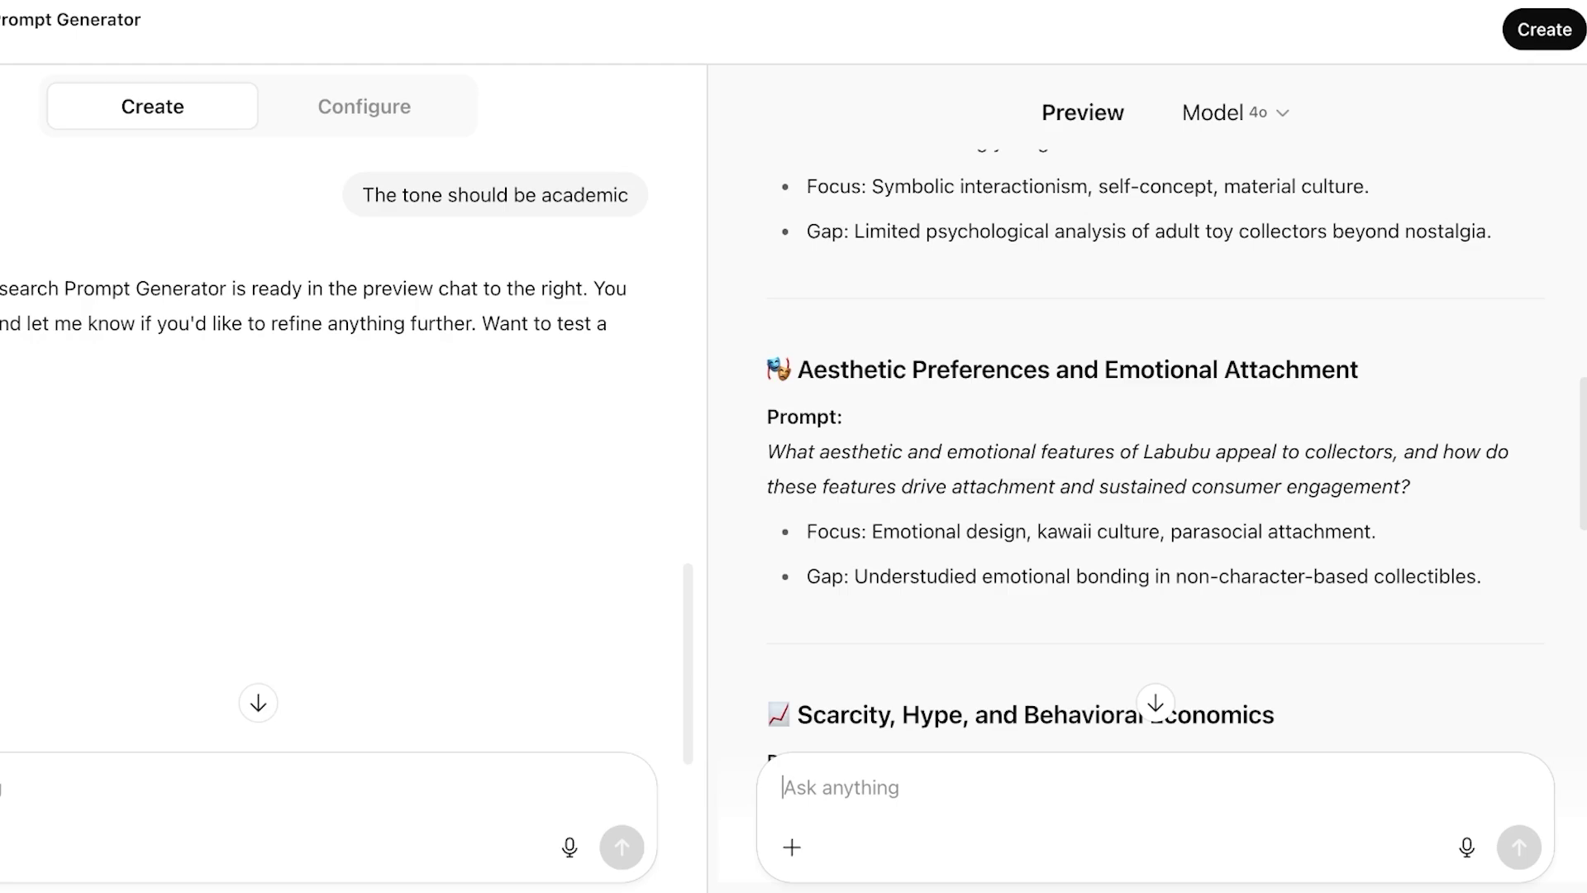
scroll(1176, 460, down, 1)
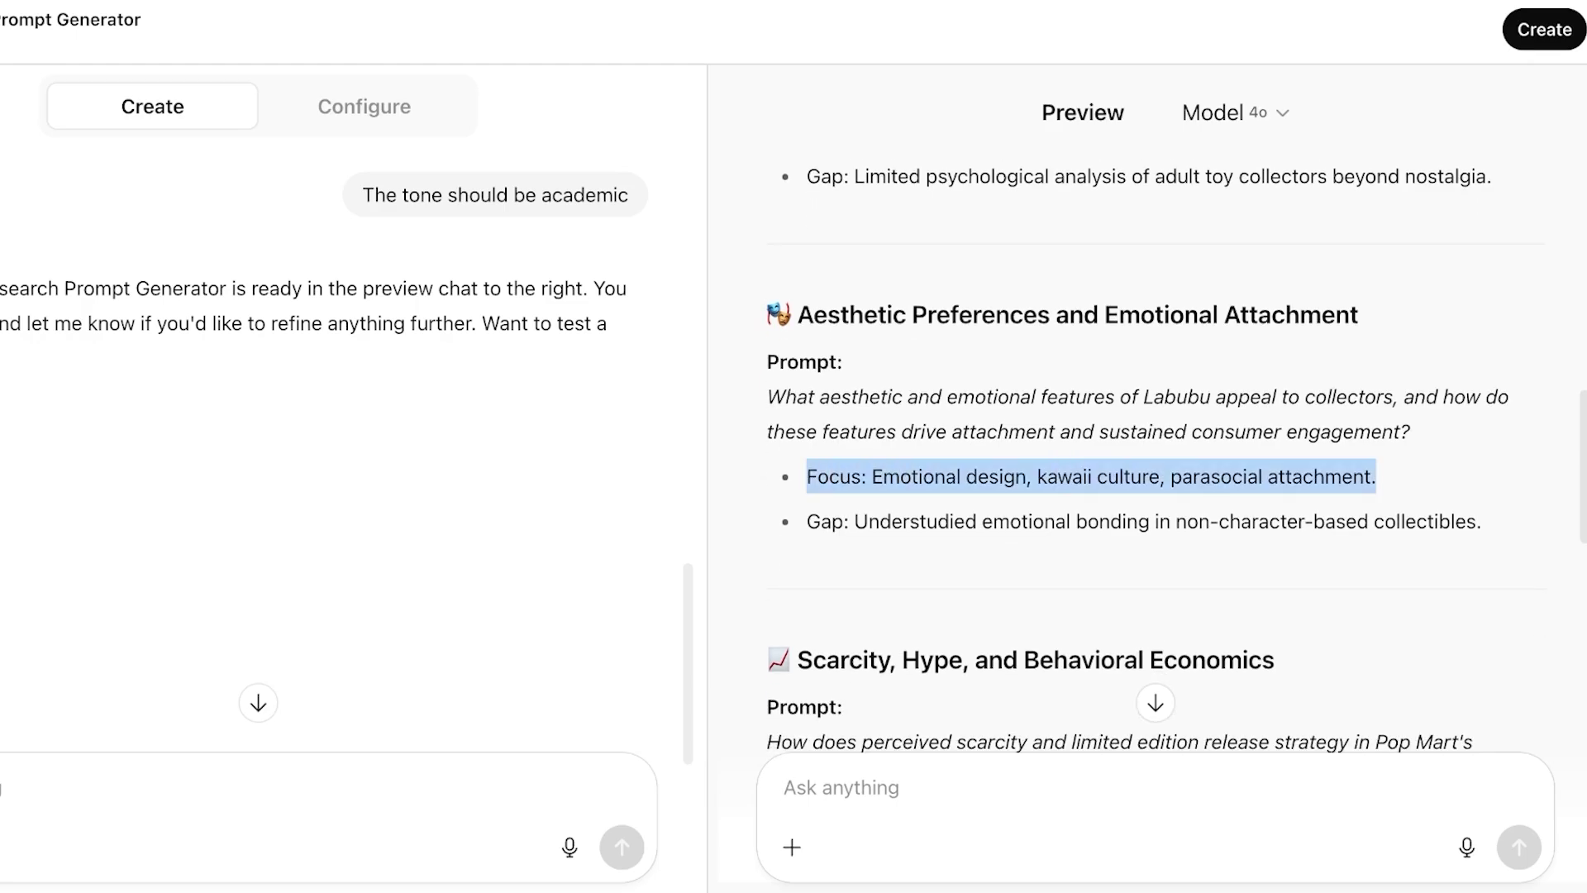
scroll(1149, 450, down, 8)
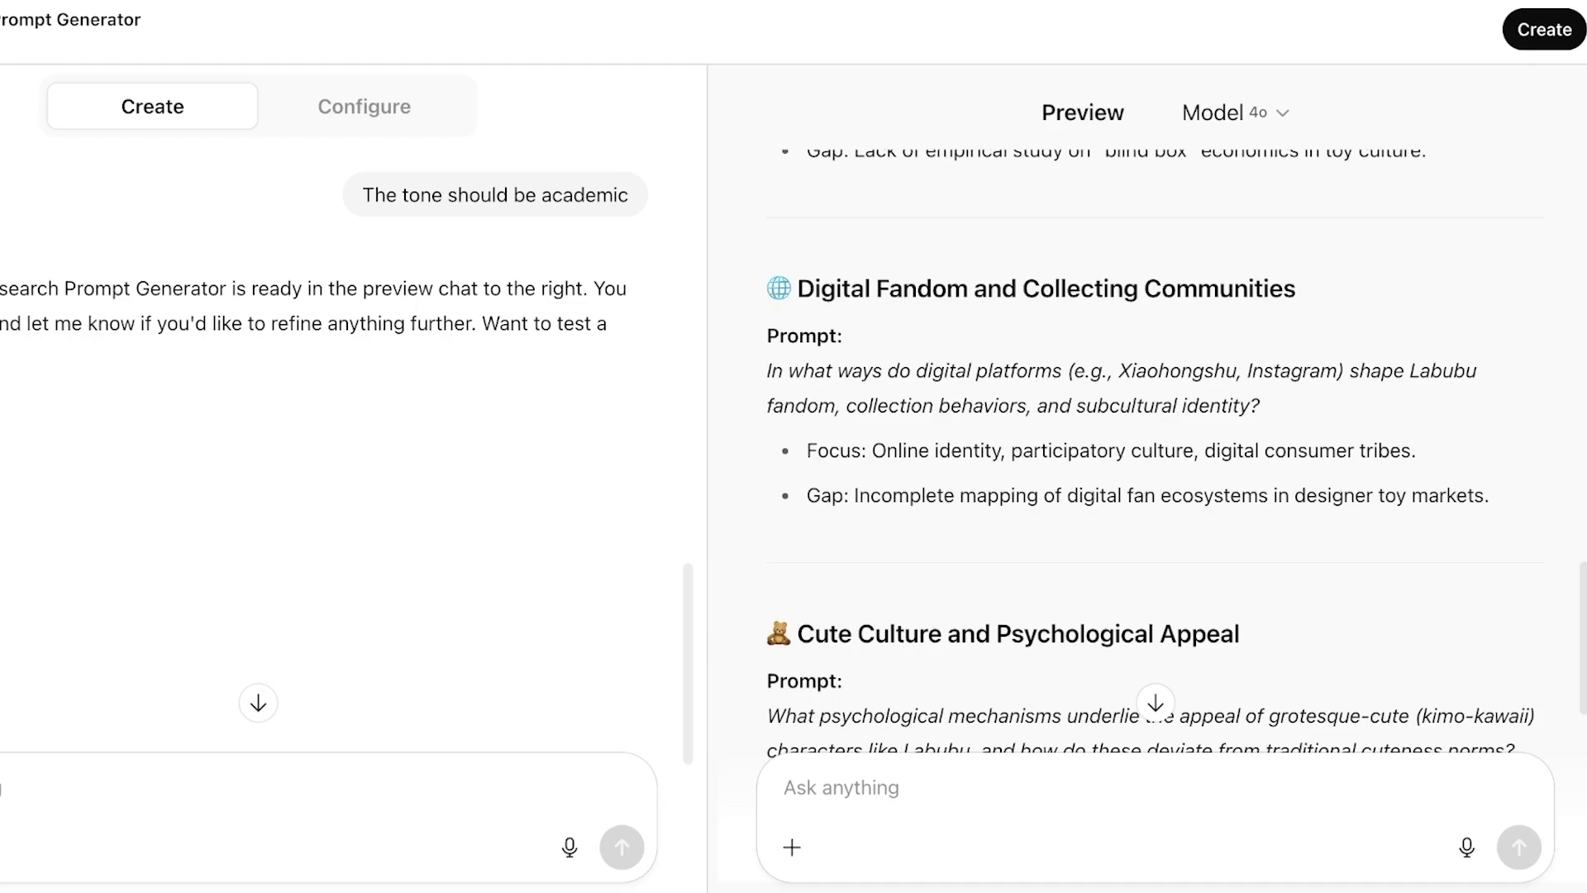
scroll(1155, 450, down, 5)
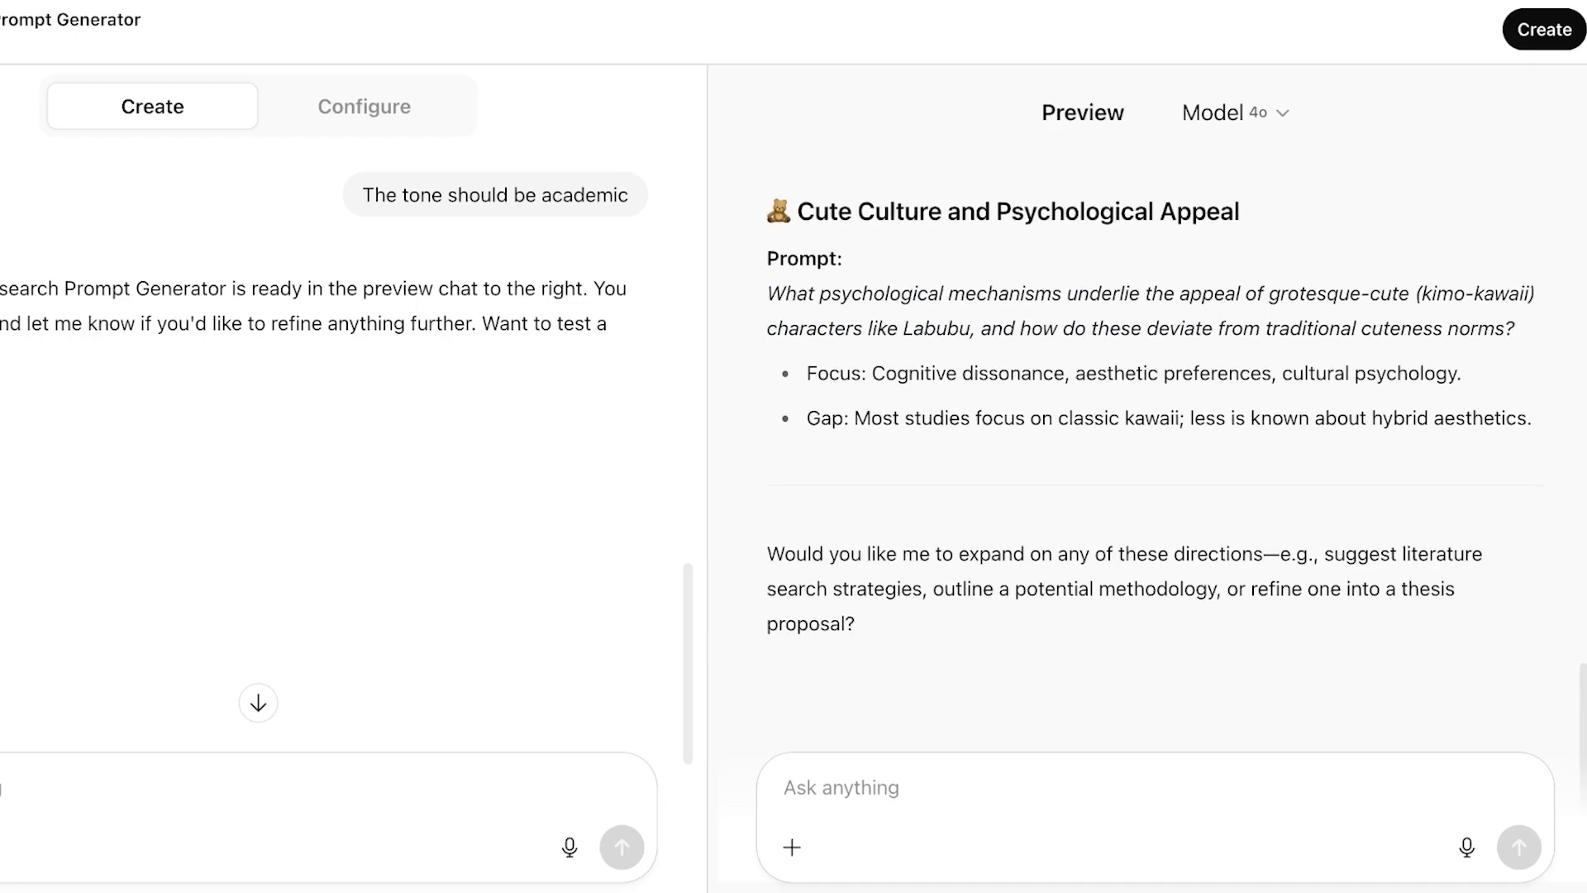
drag(767, 294, 1515, 328)
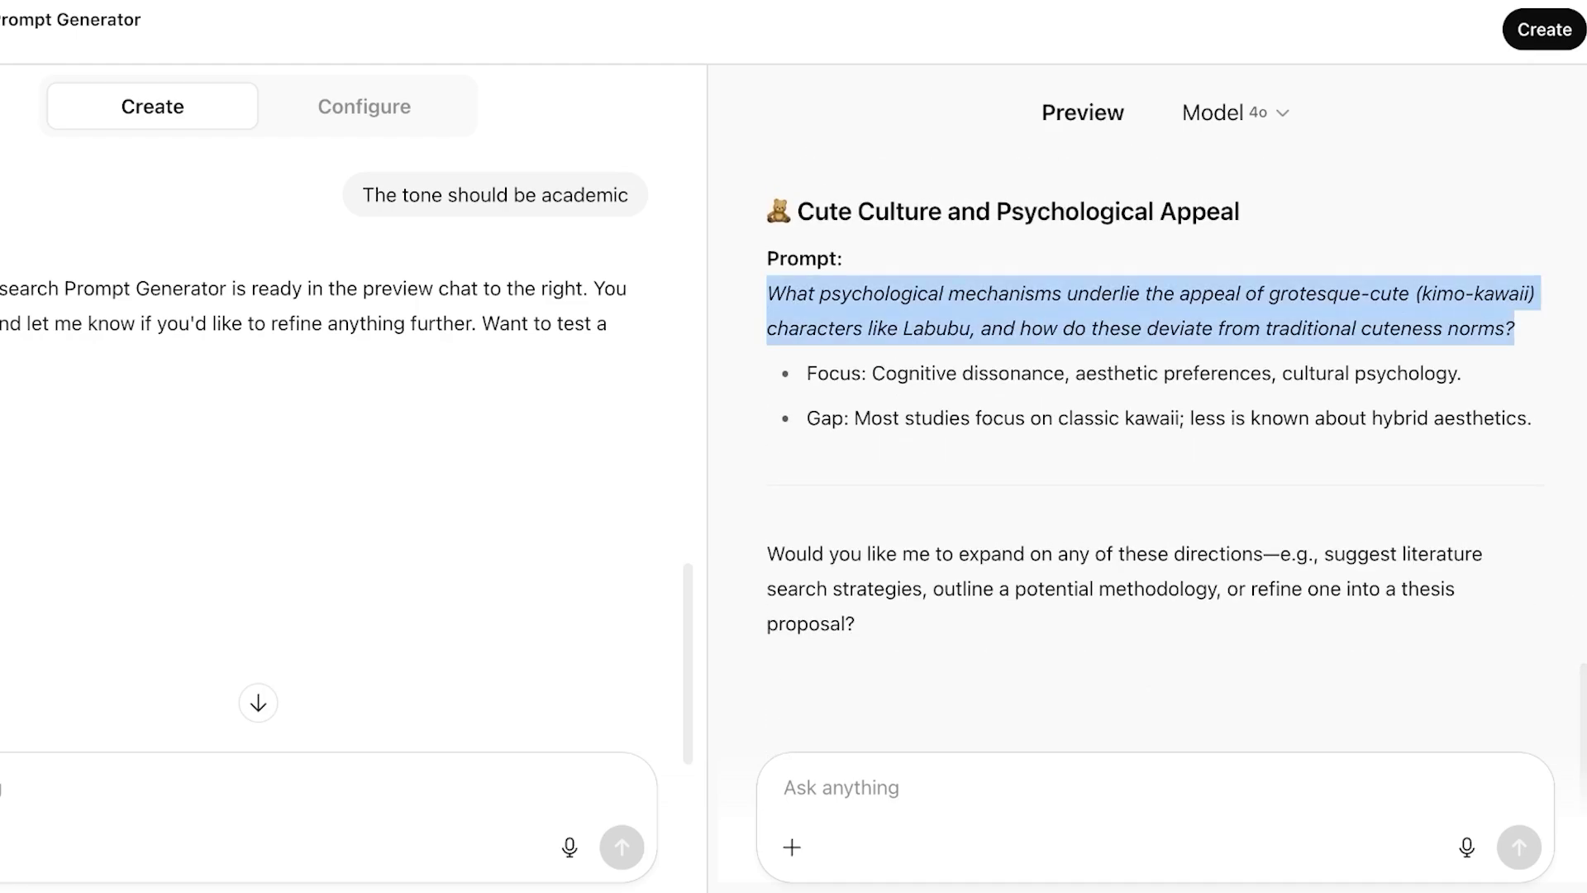
scroll(1155, 451, up, 15)
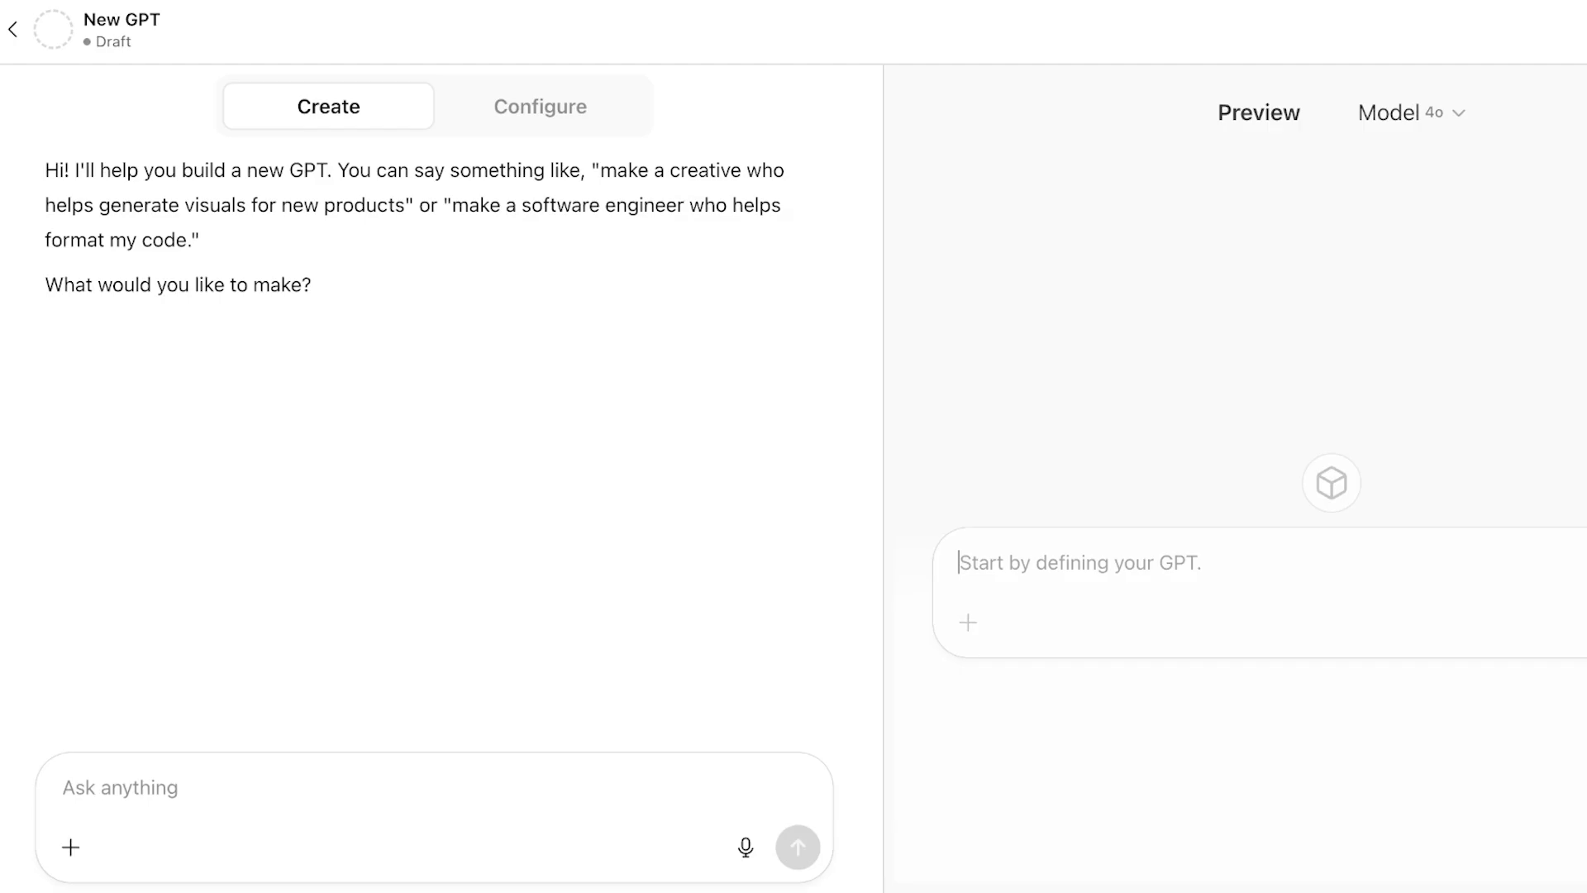
- Leave the blank draft, start a new GPT from My GPTs and open its manual configuration for naming
click(539, 106)
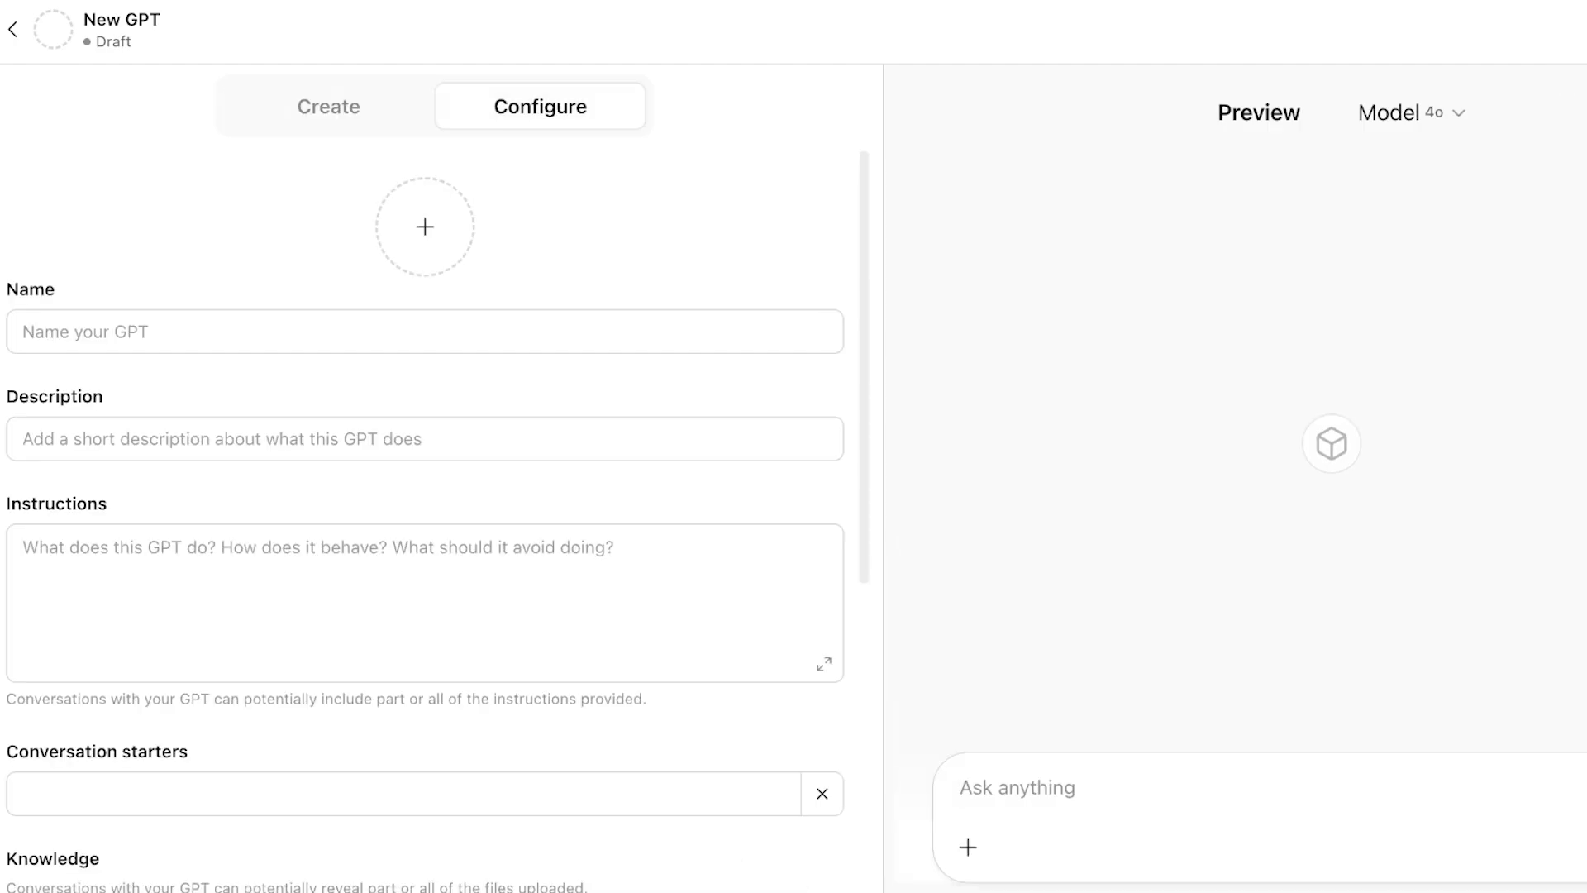
click(13, 29)
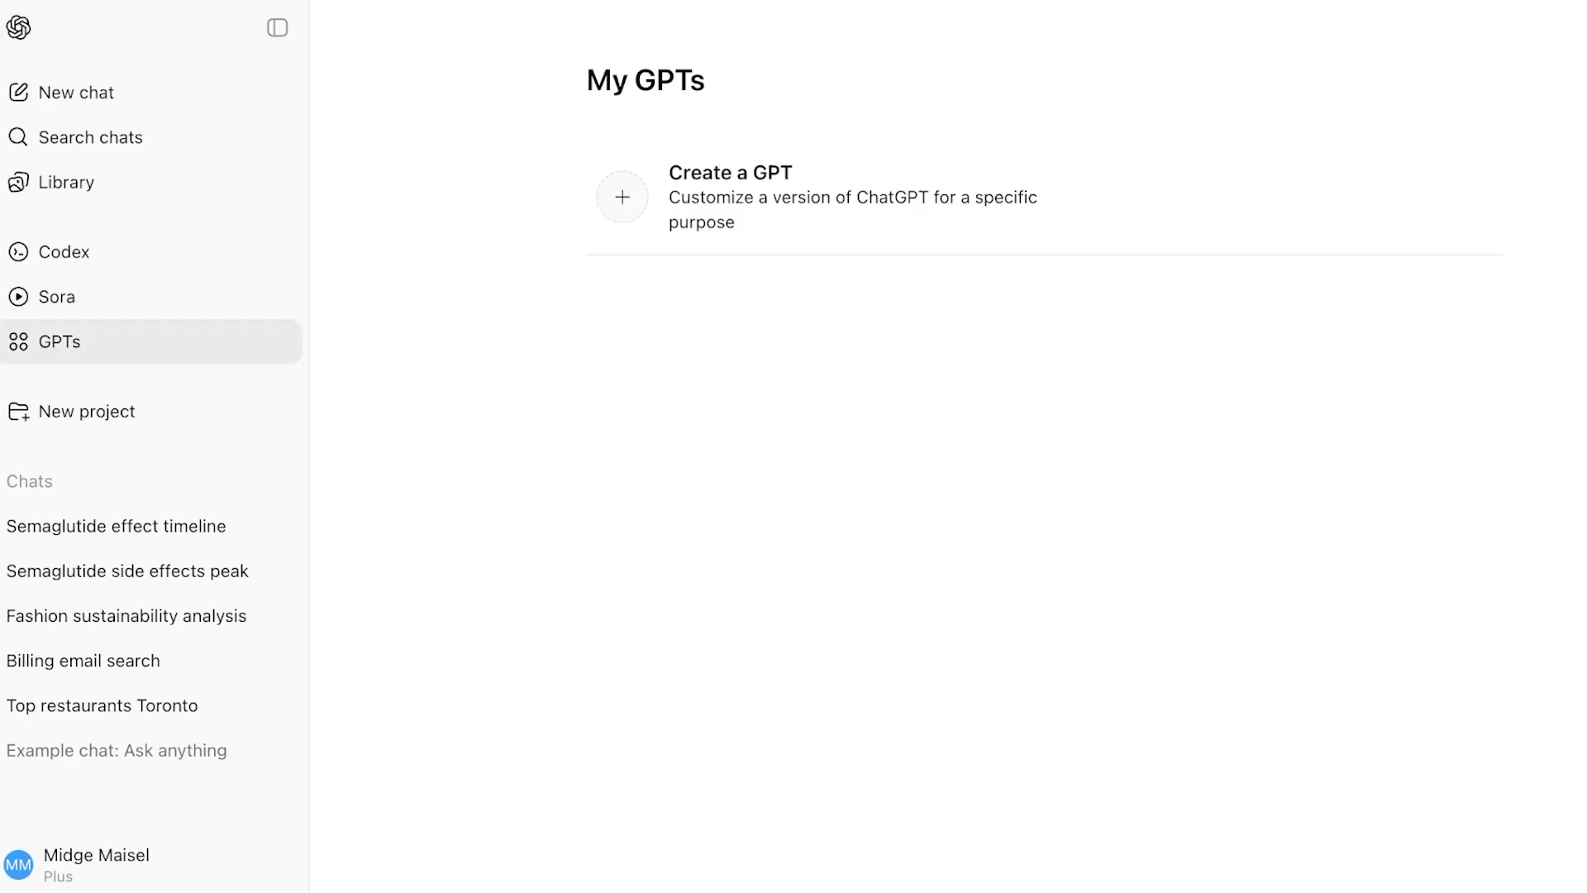
click(59, 342)
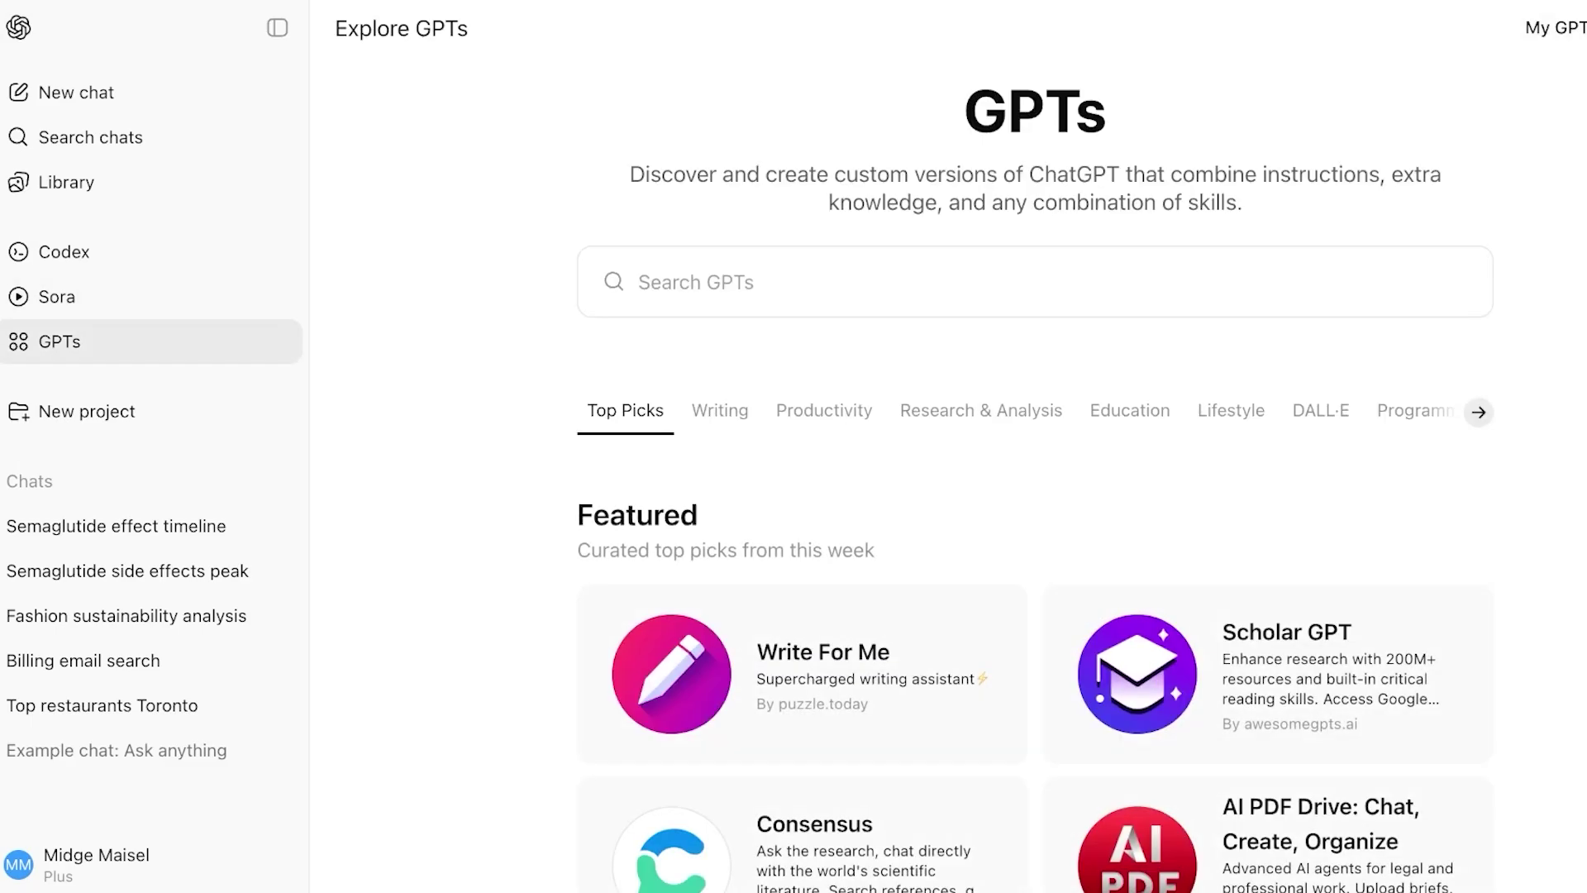
click(1550, 27)
click(1044, 198)
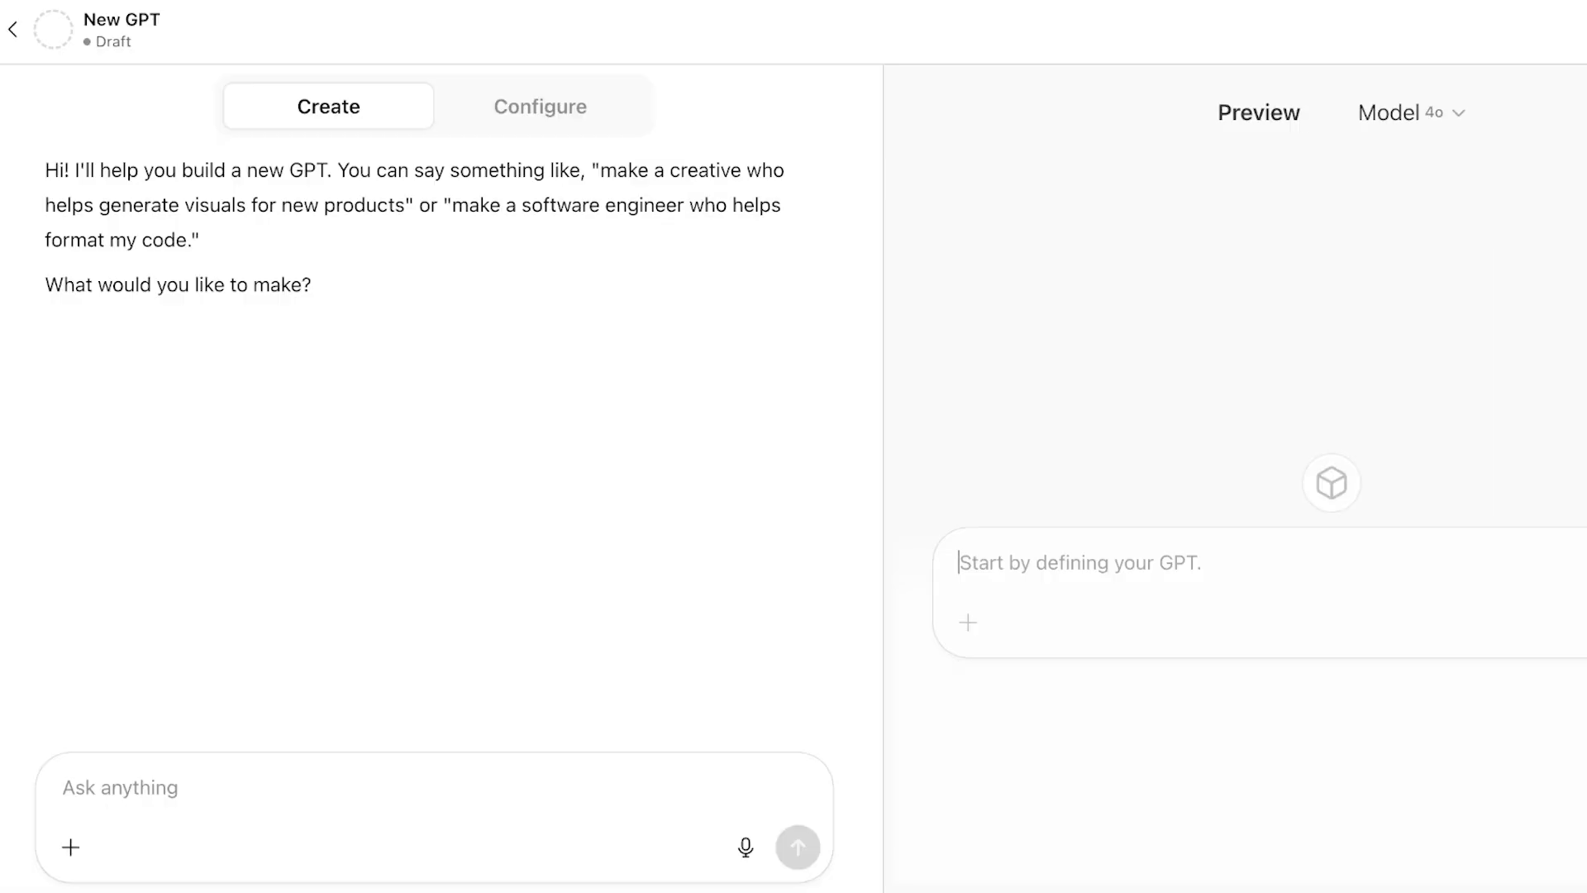
click(539, 105)
click(424, 331)
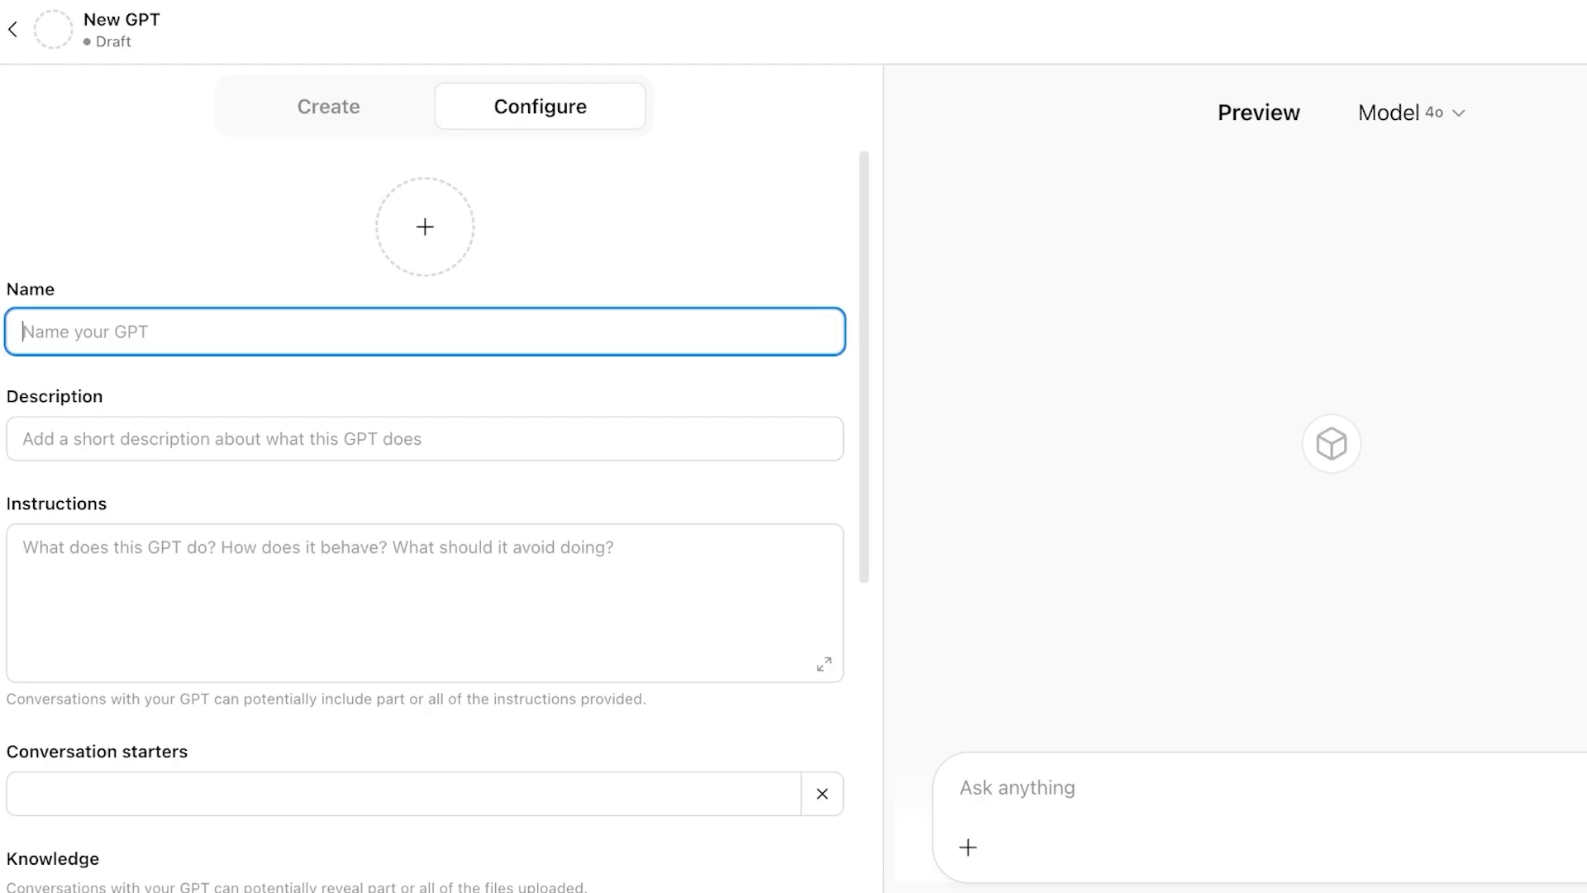
text(G)
key(BackSpace)
text(Chatbot)
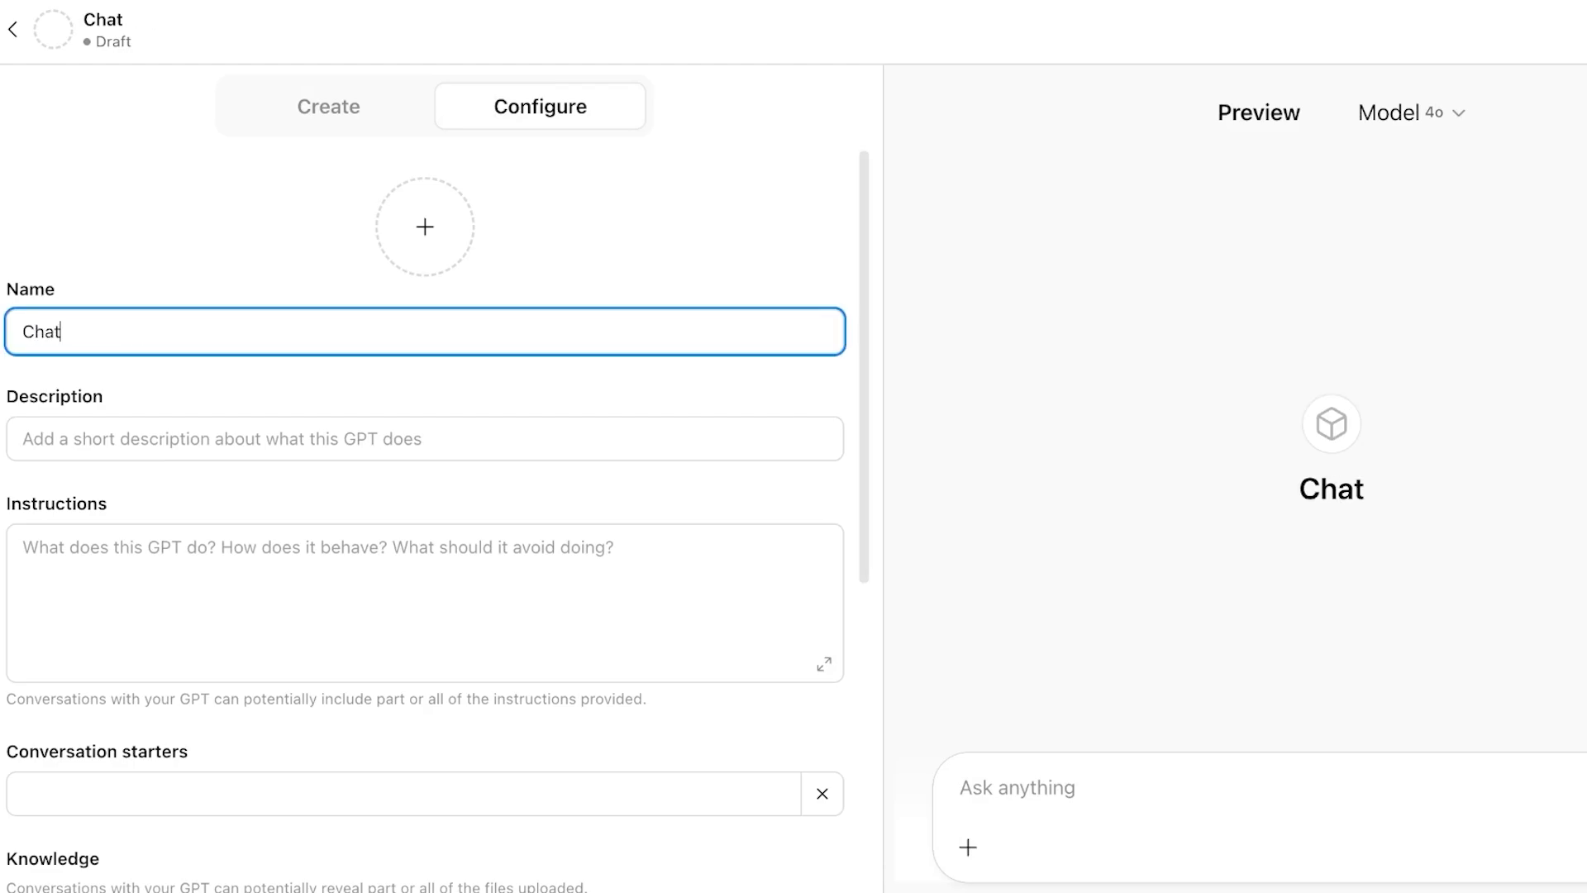
key(BackSpace)
key(BackSpace)
key(BackSpace)
key(BackSpace)
key(BackSpace)
key(BackSpace)
key(BackSpace)
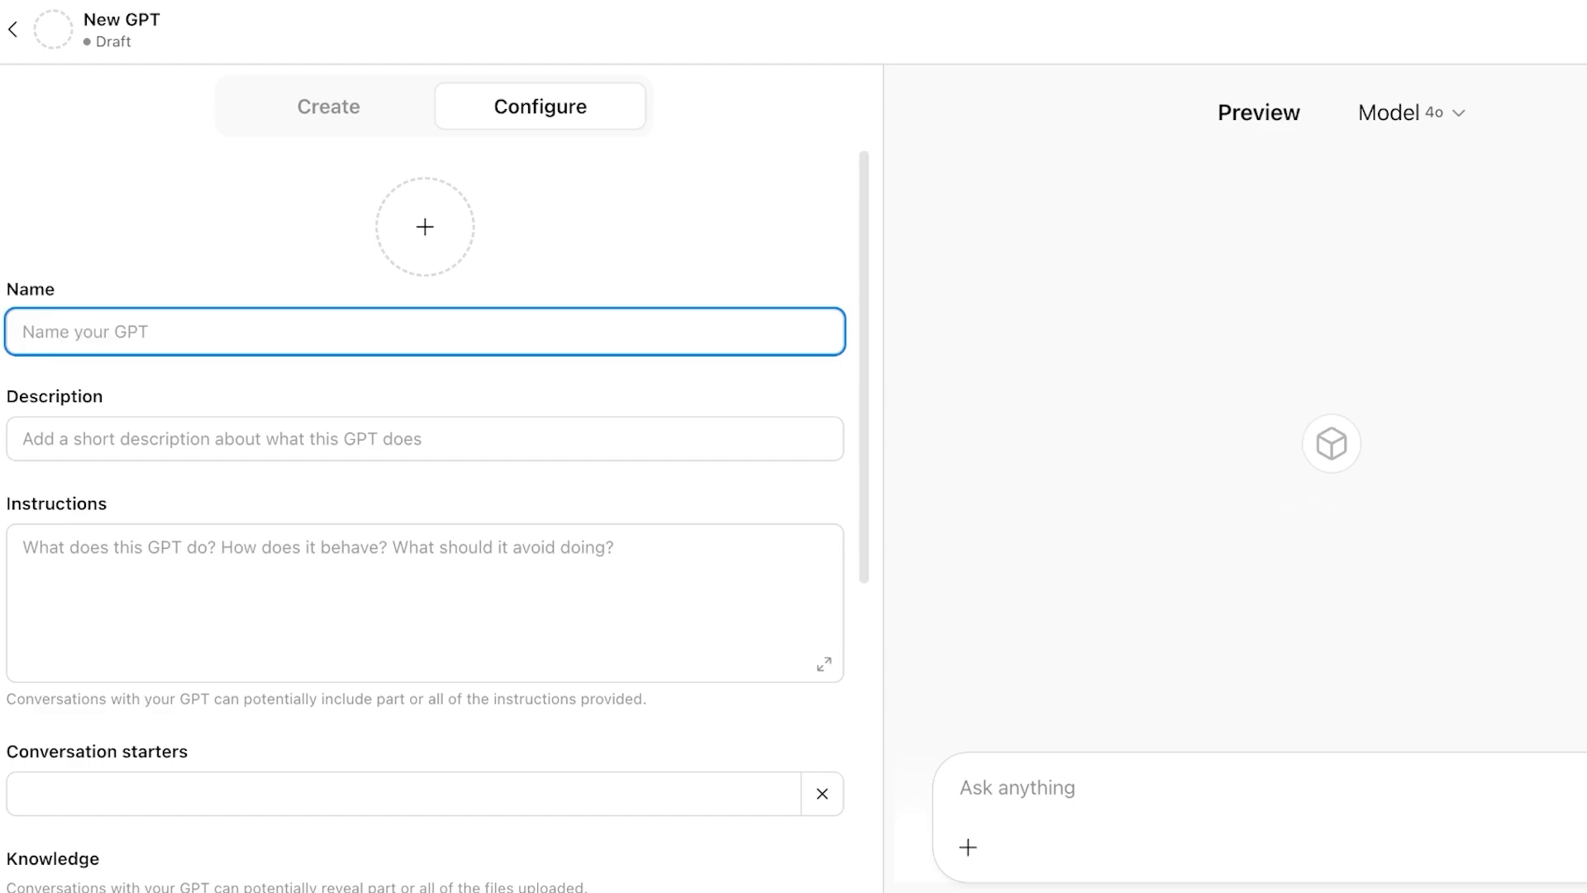
- Name the new GPT "Image Generation Prompts"
text(Image )
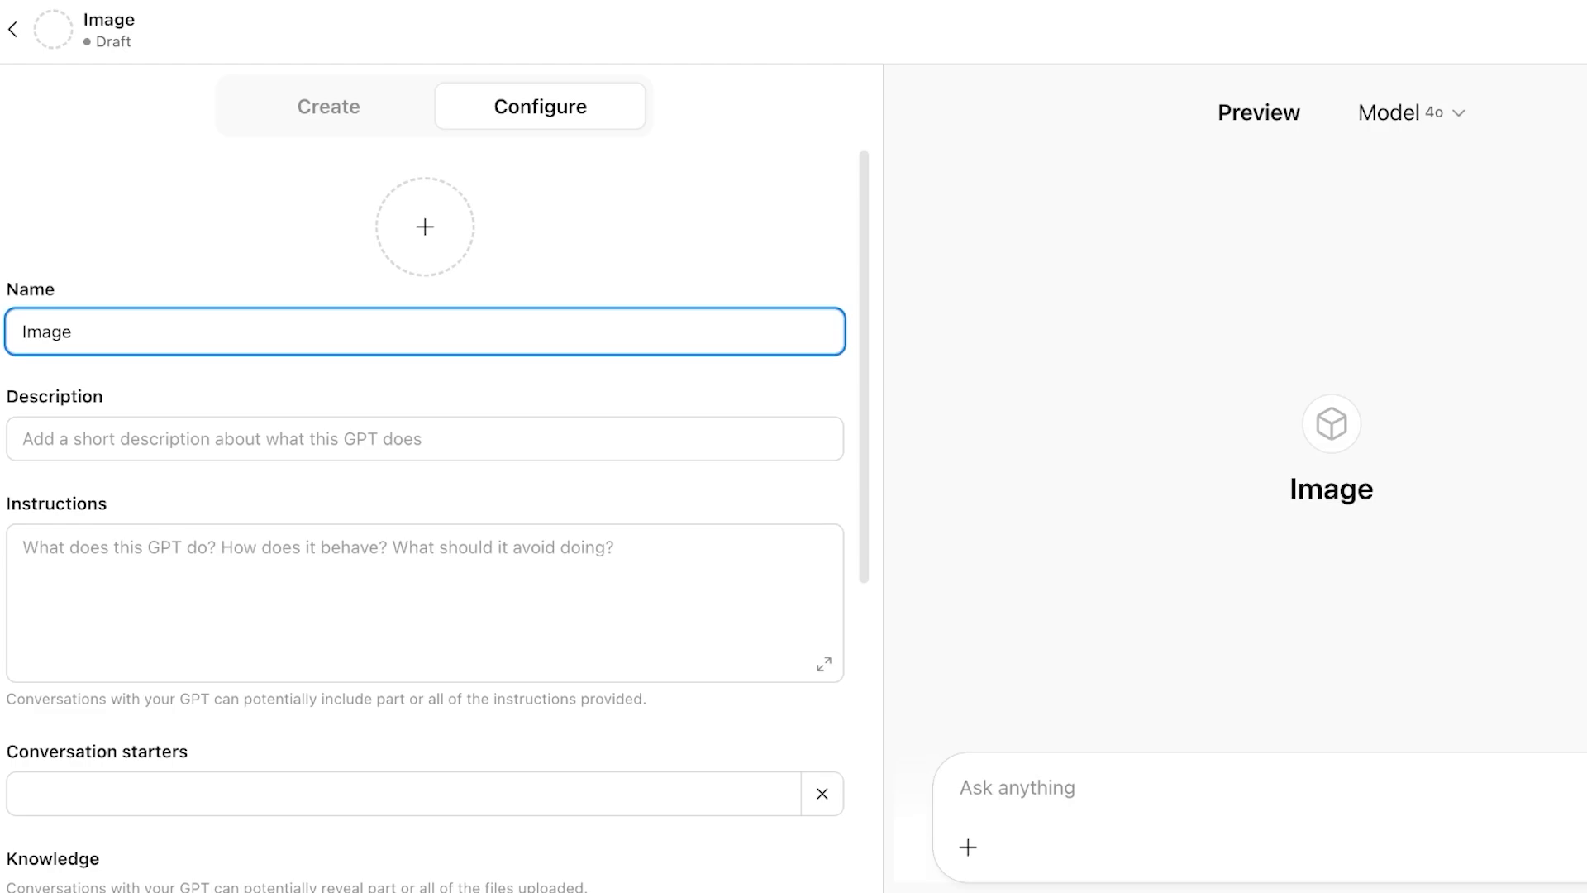
text(Generation Prompts)
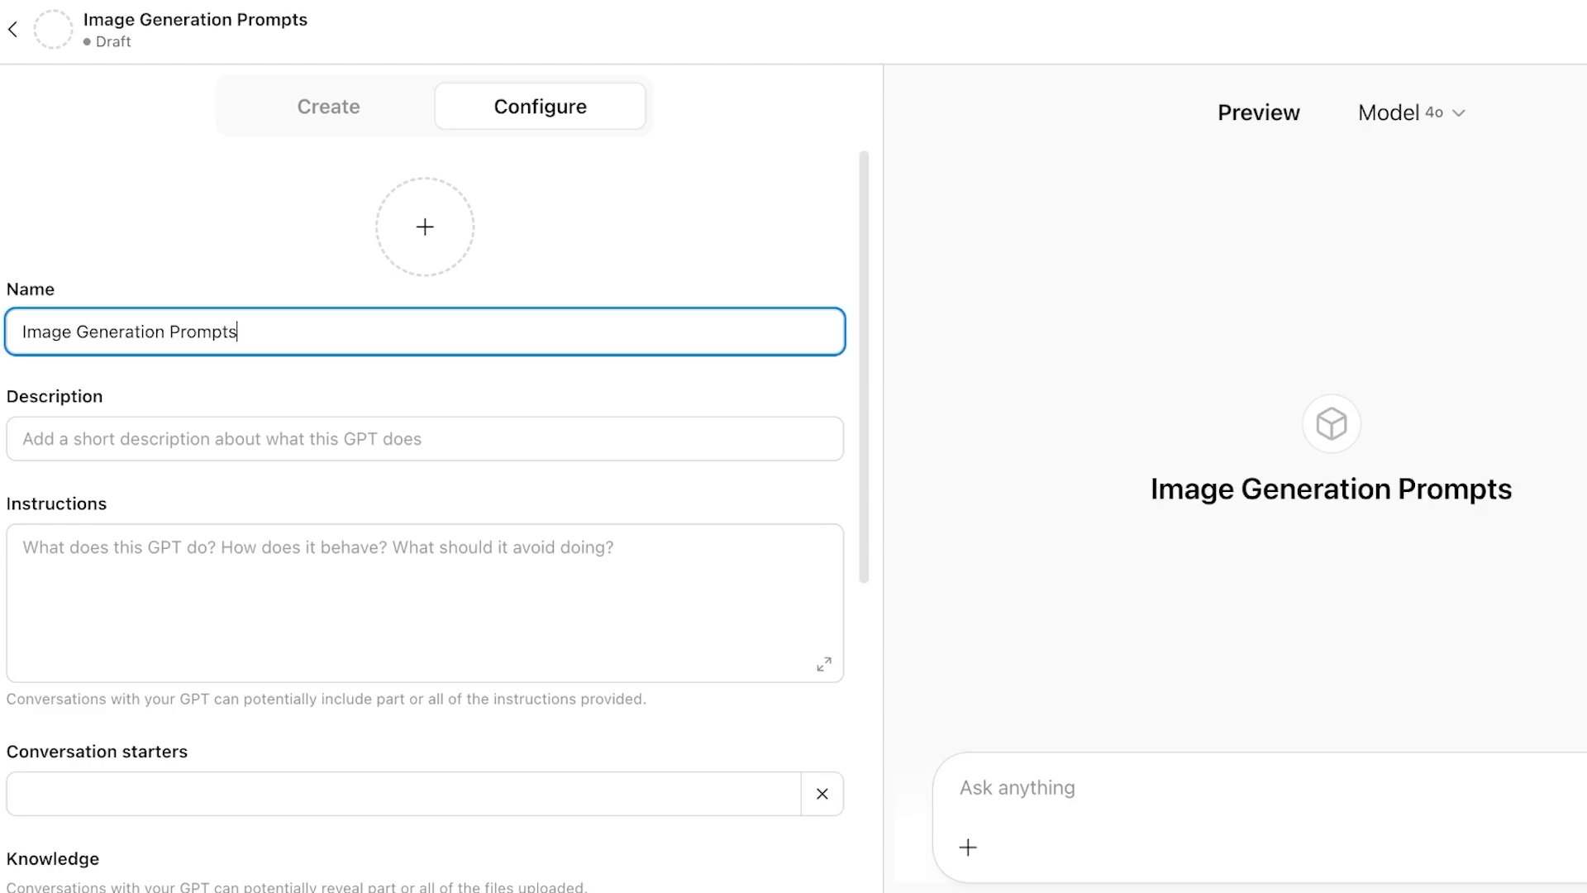
- Ask the GPT builder for "A gpt that writes a detailed version of prompts to create images. it specifies the style of image colors and detiales"
click(328, 106)
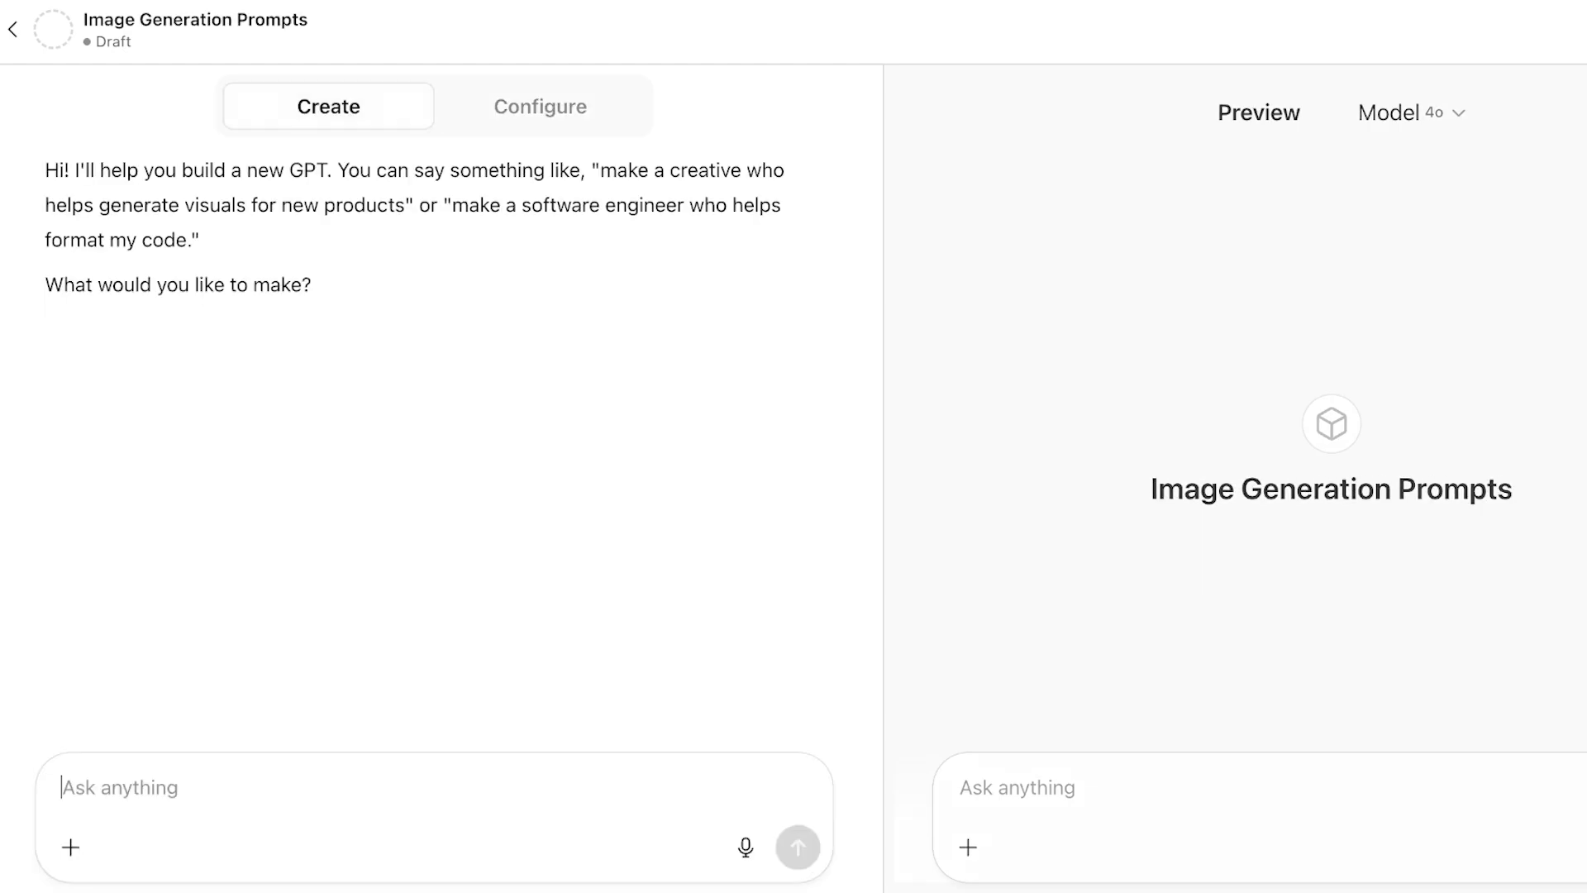
text(A gpt that w)
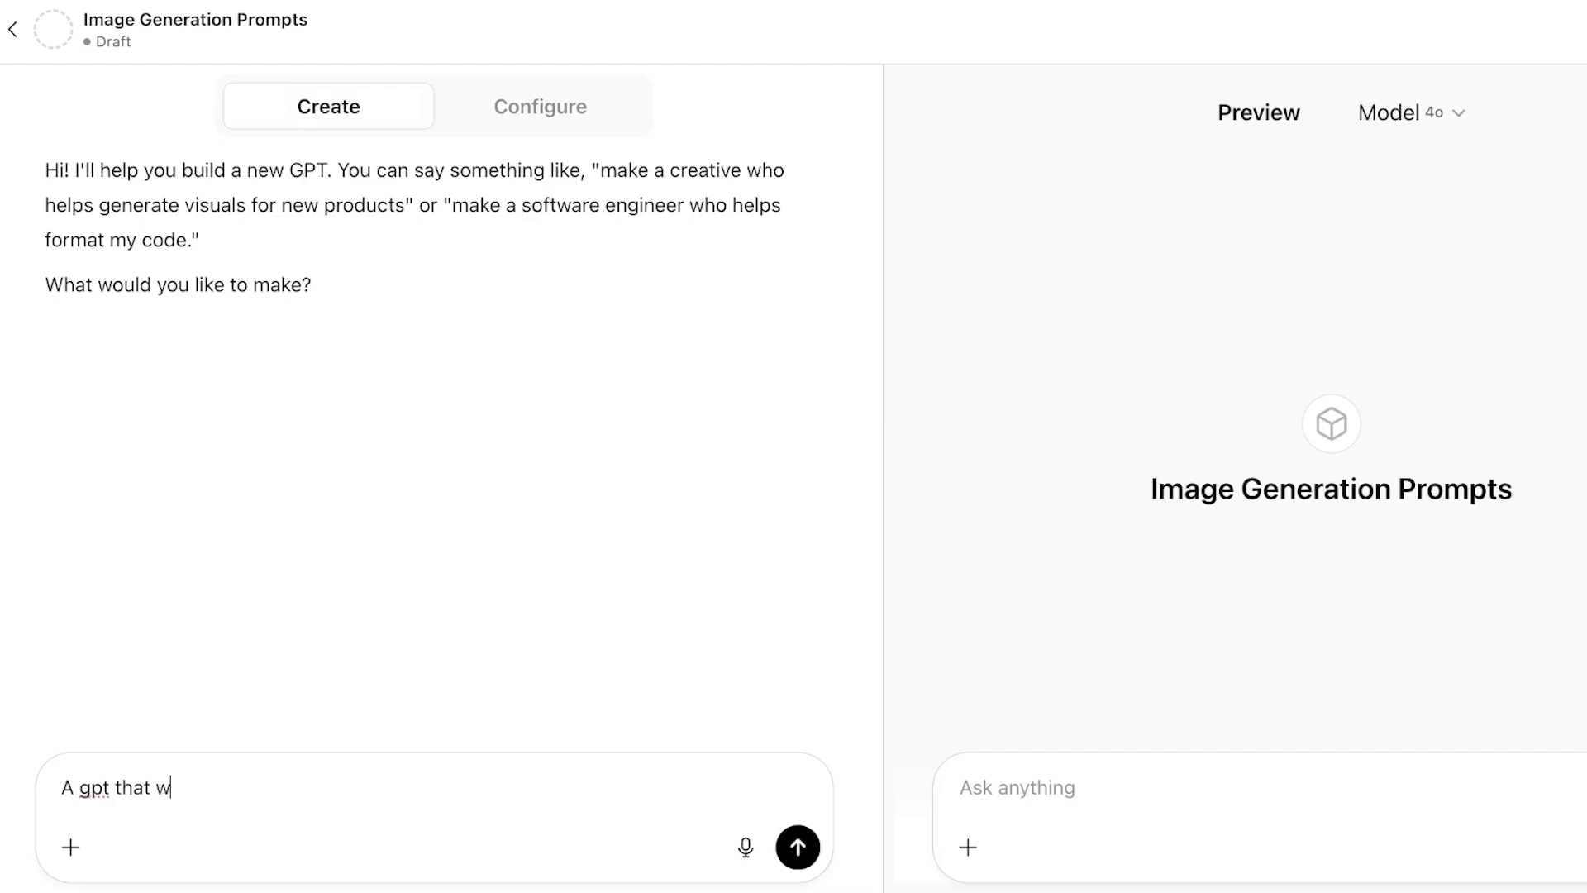
text(rites a detailed)
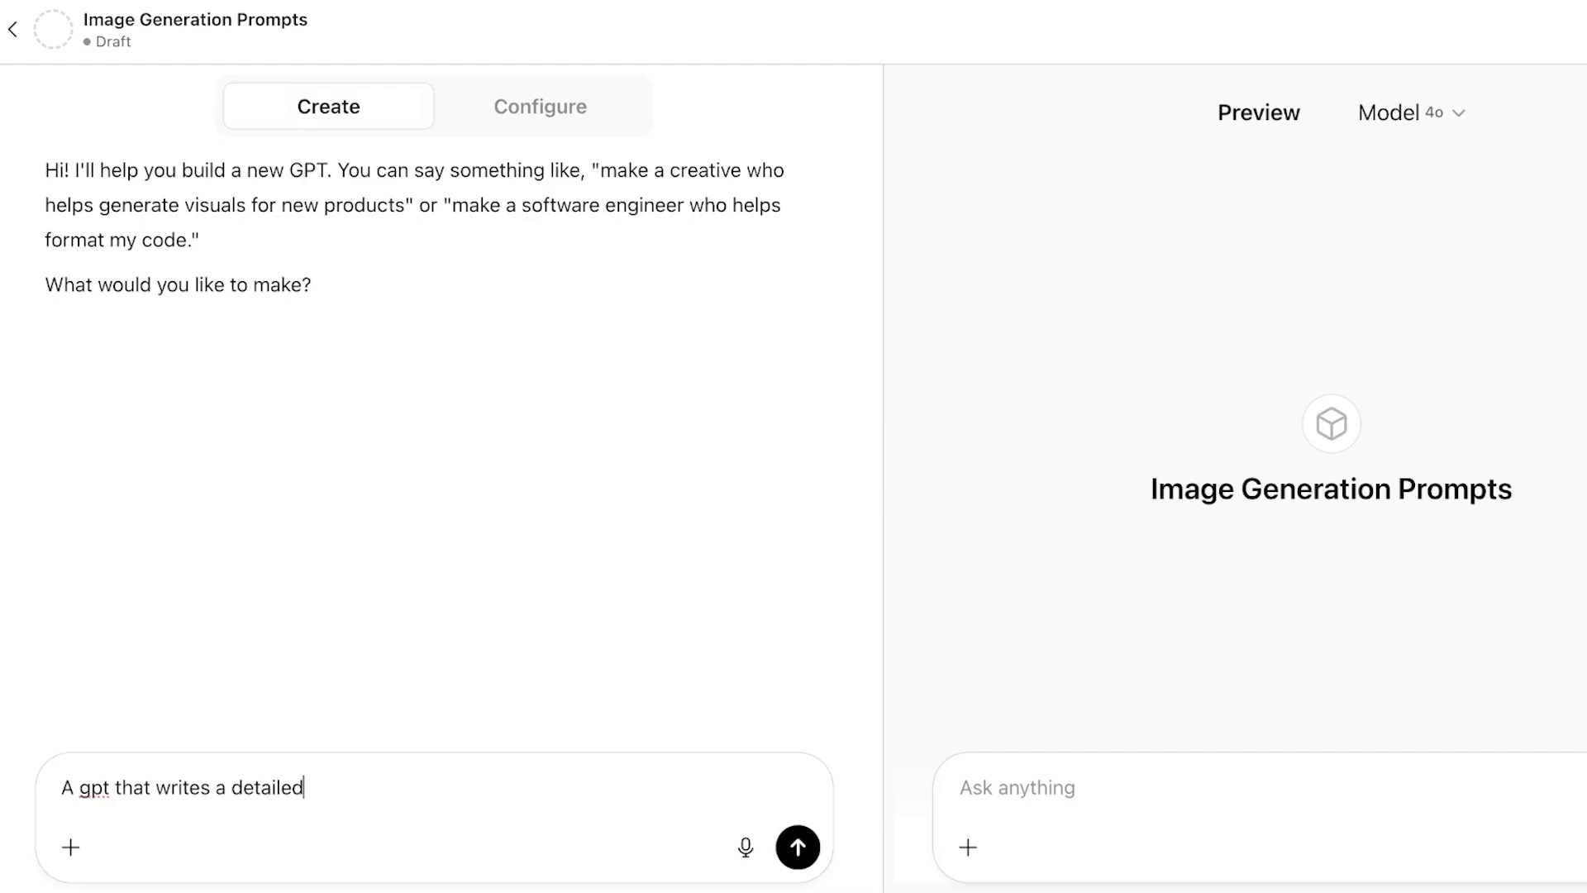
text( version of prompts to create )
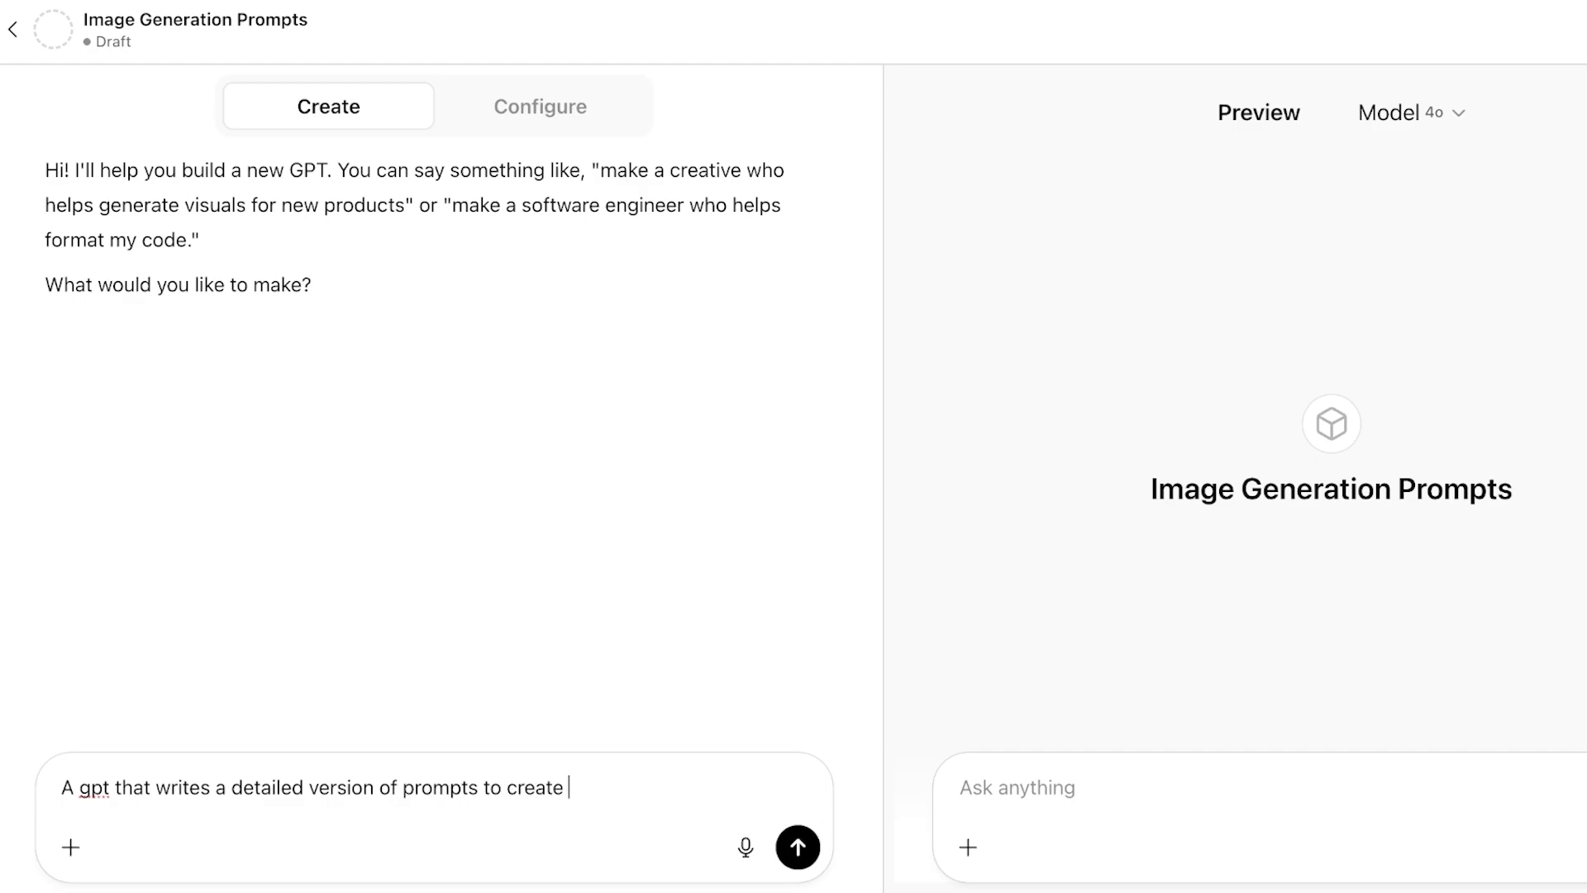
text(images. it spe)
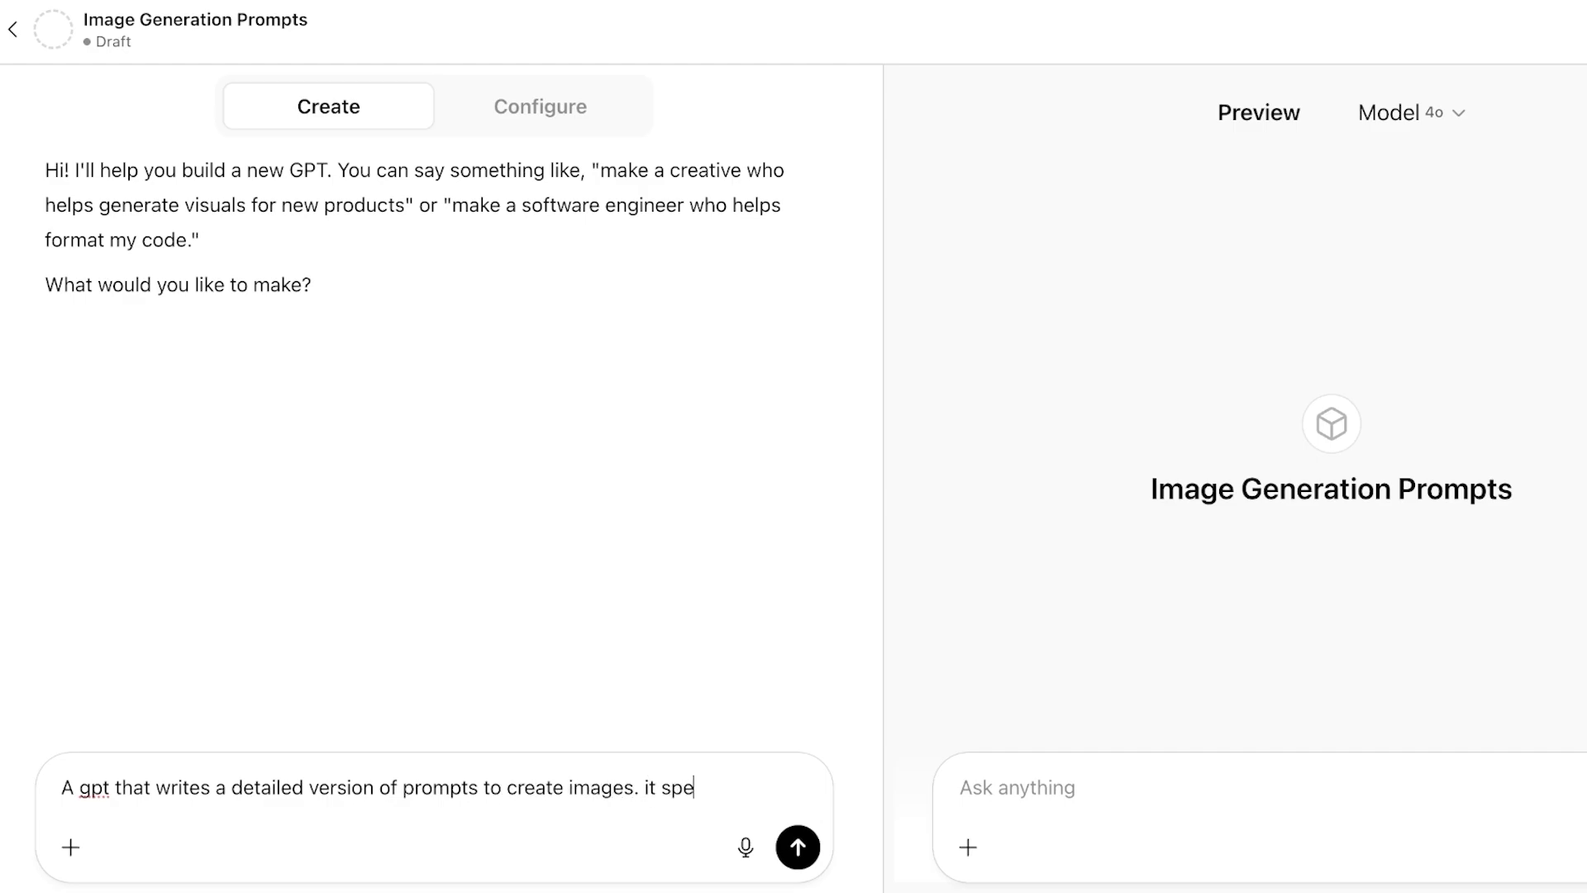
text(cifies the style of image colors)
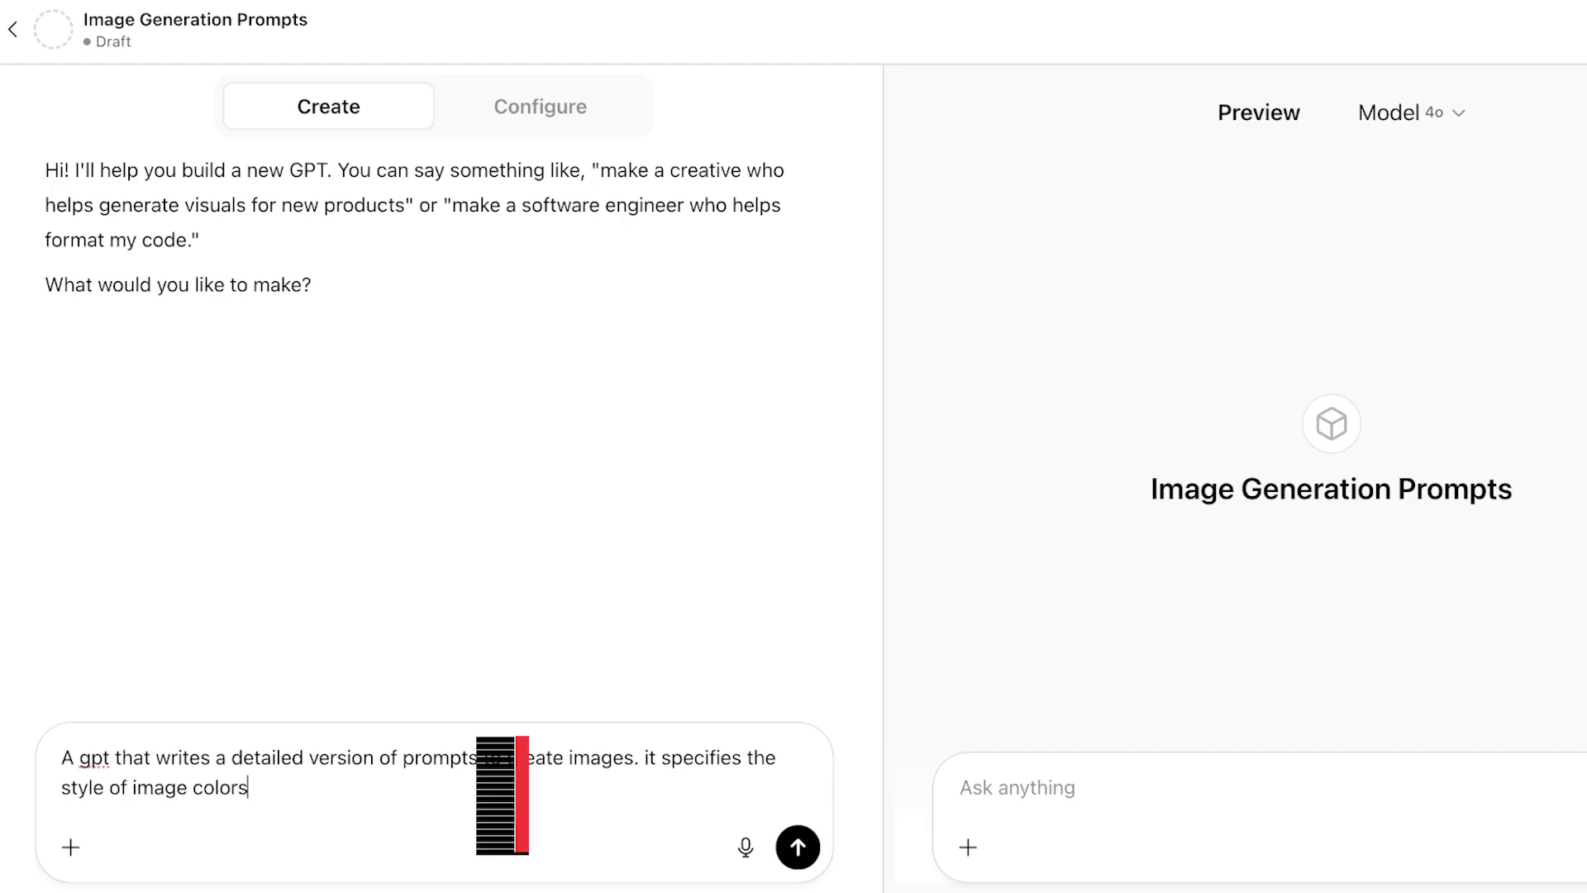
text( and detiales)
key(Return)
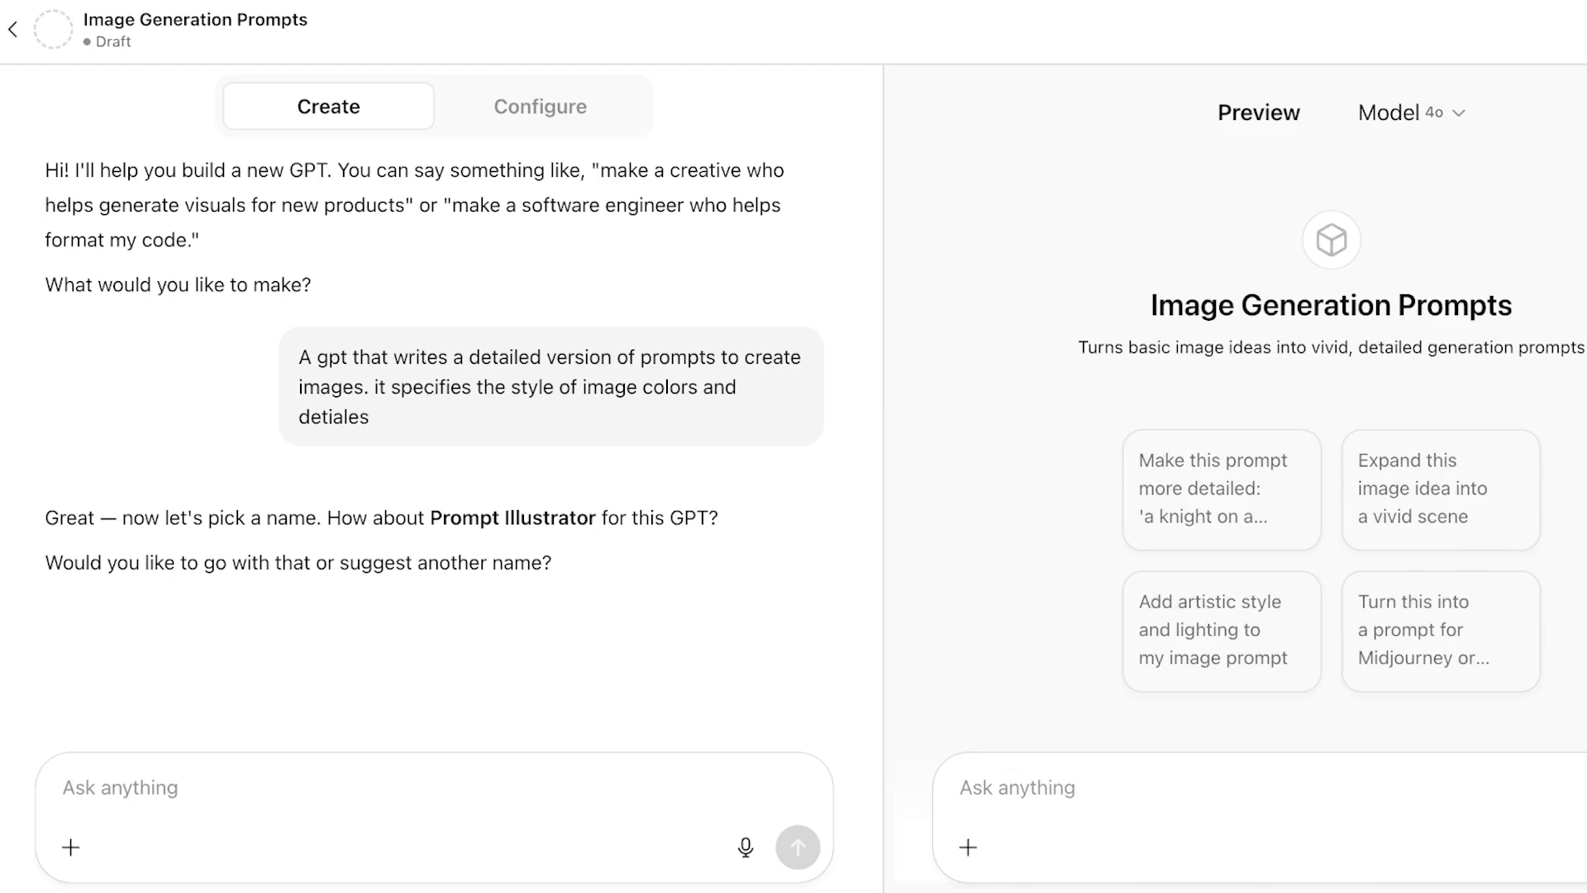
- Test the GPT in the preview chat with "a beautiful woman in medieval times" and review the detailed image prompt it writes
text(A)
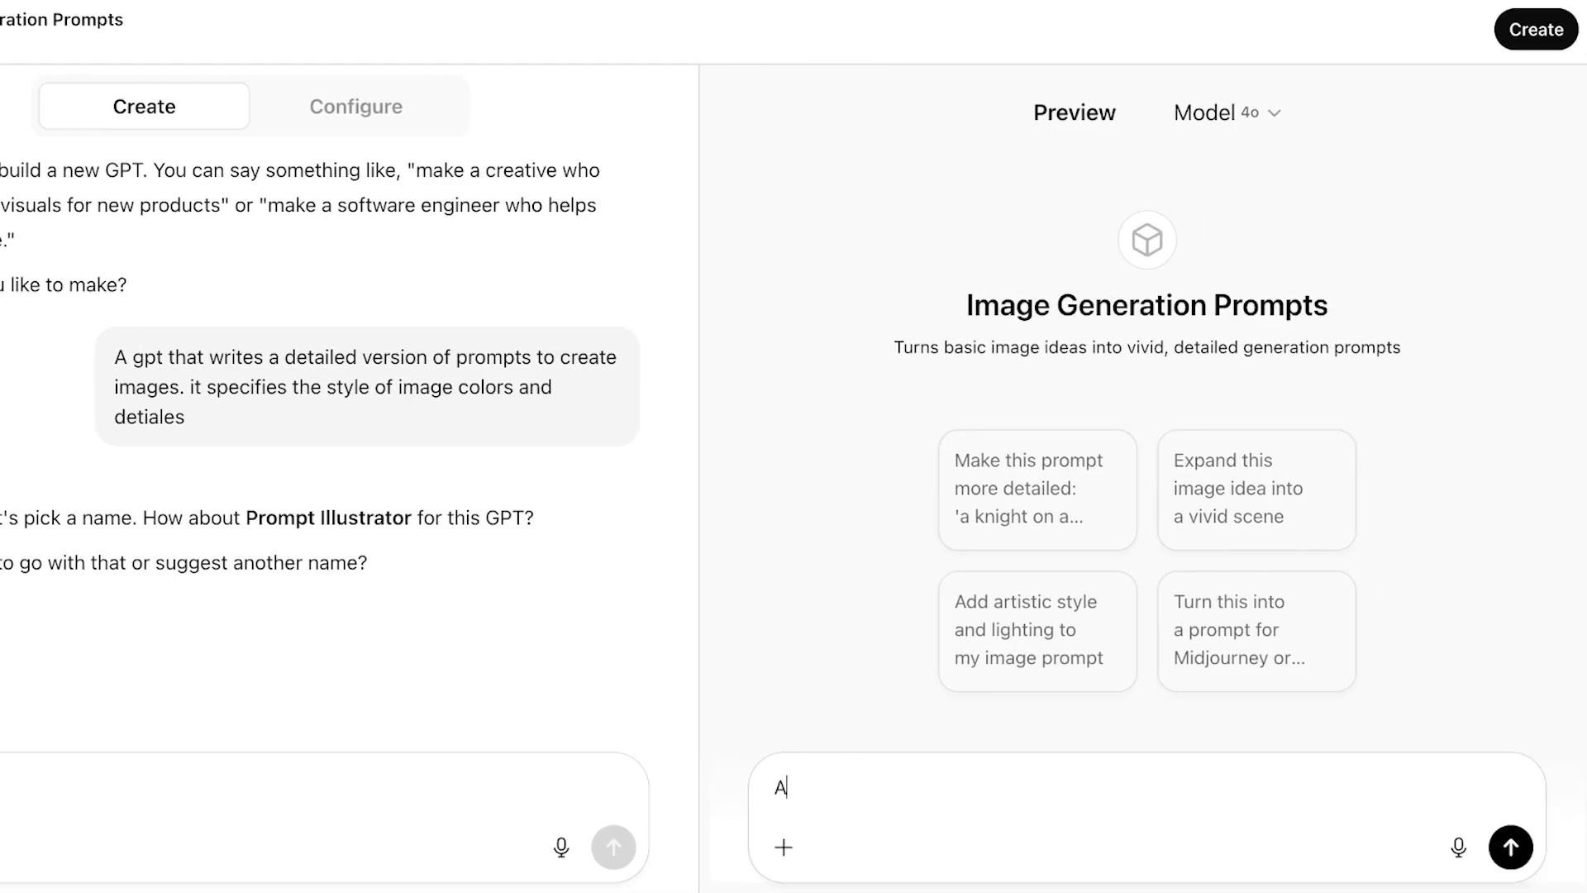
key(BackSpace)
text(a beautiful woman in m)
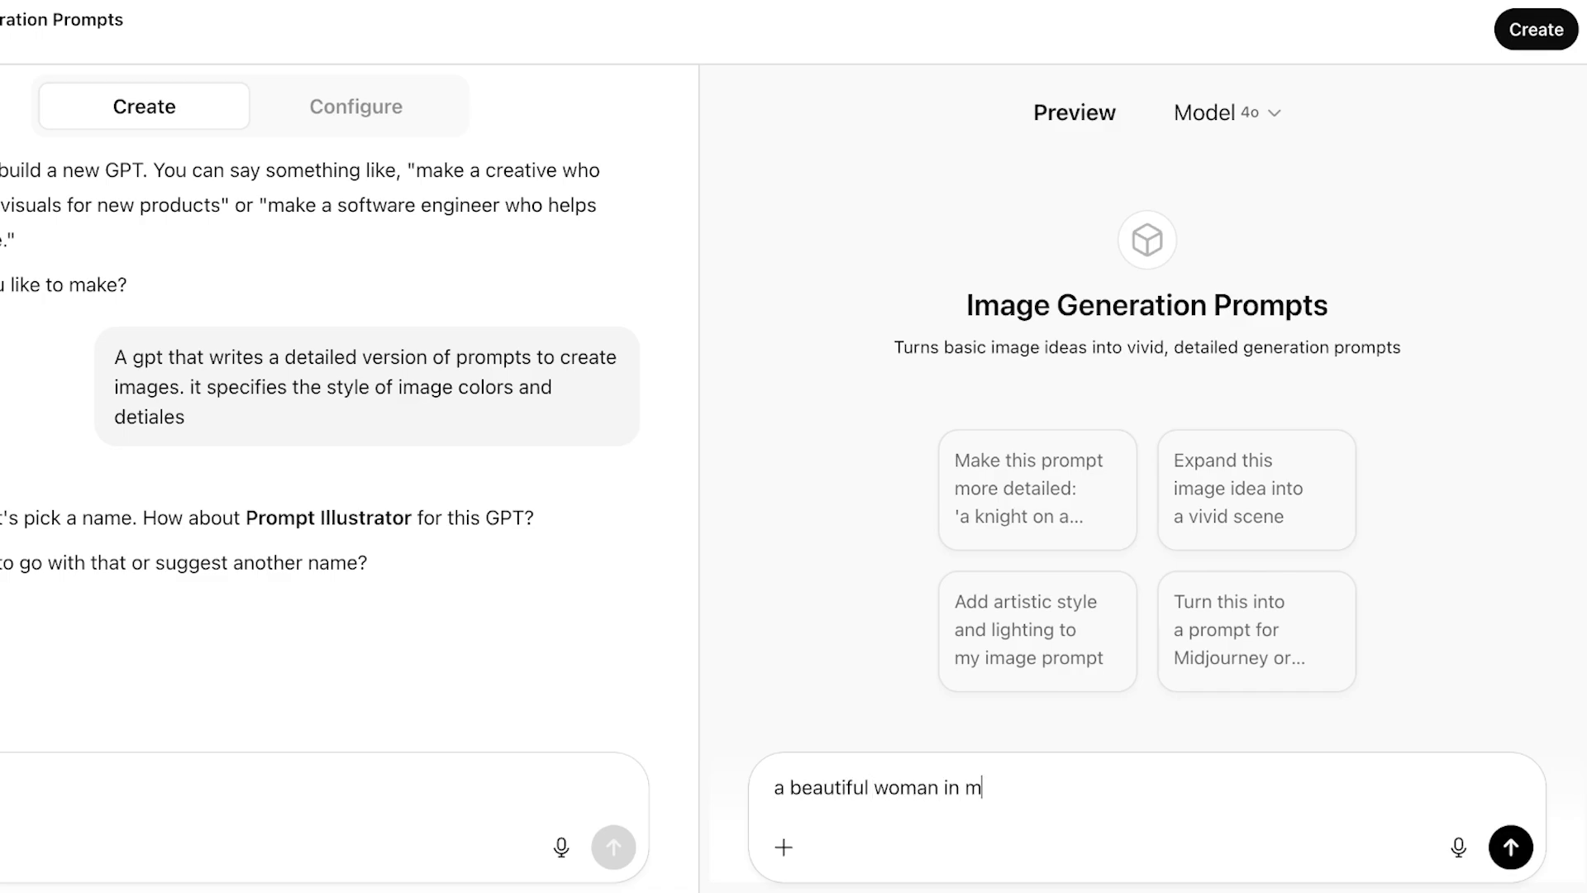
text(ideval times)
key(Return)
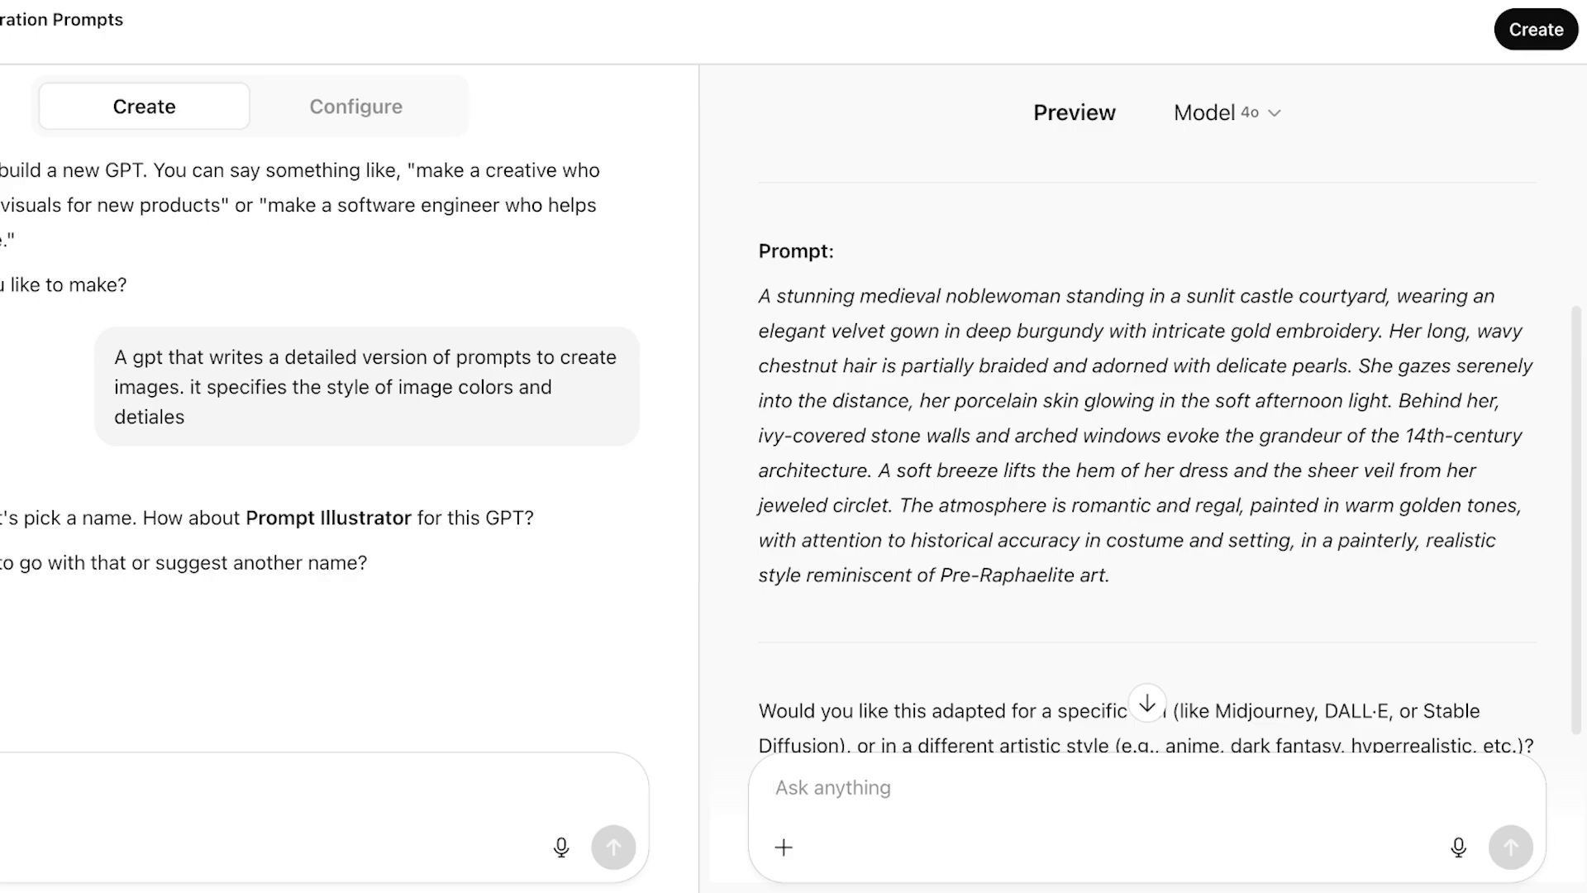
scroll(1146, 463, down, 1)
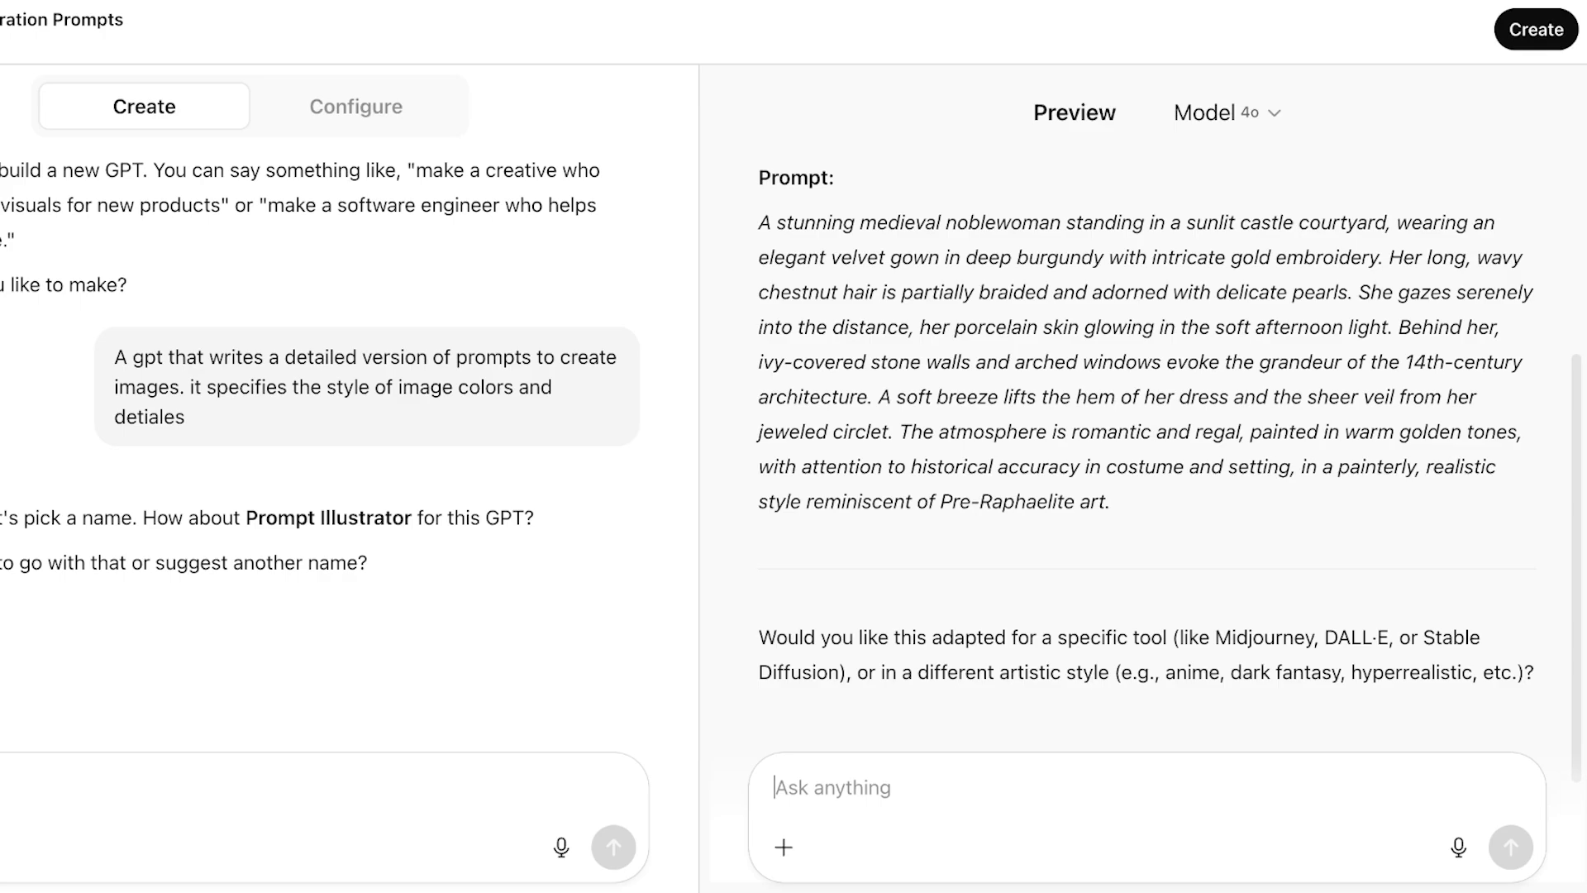
scroll(1169, 474, up, 3)
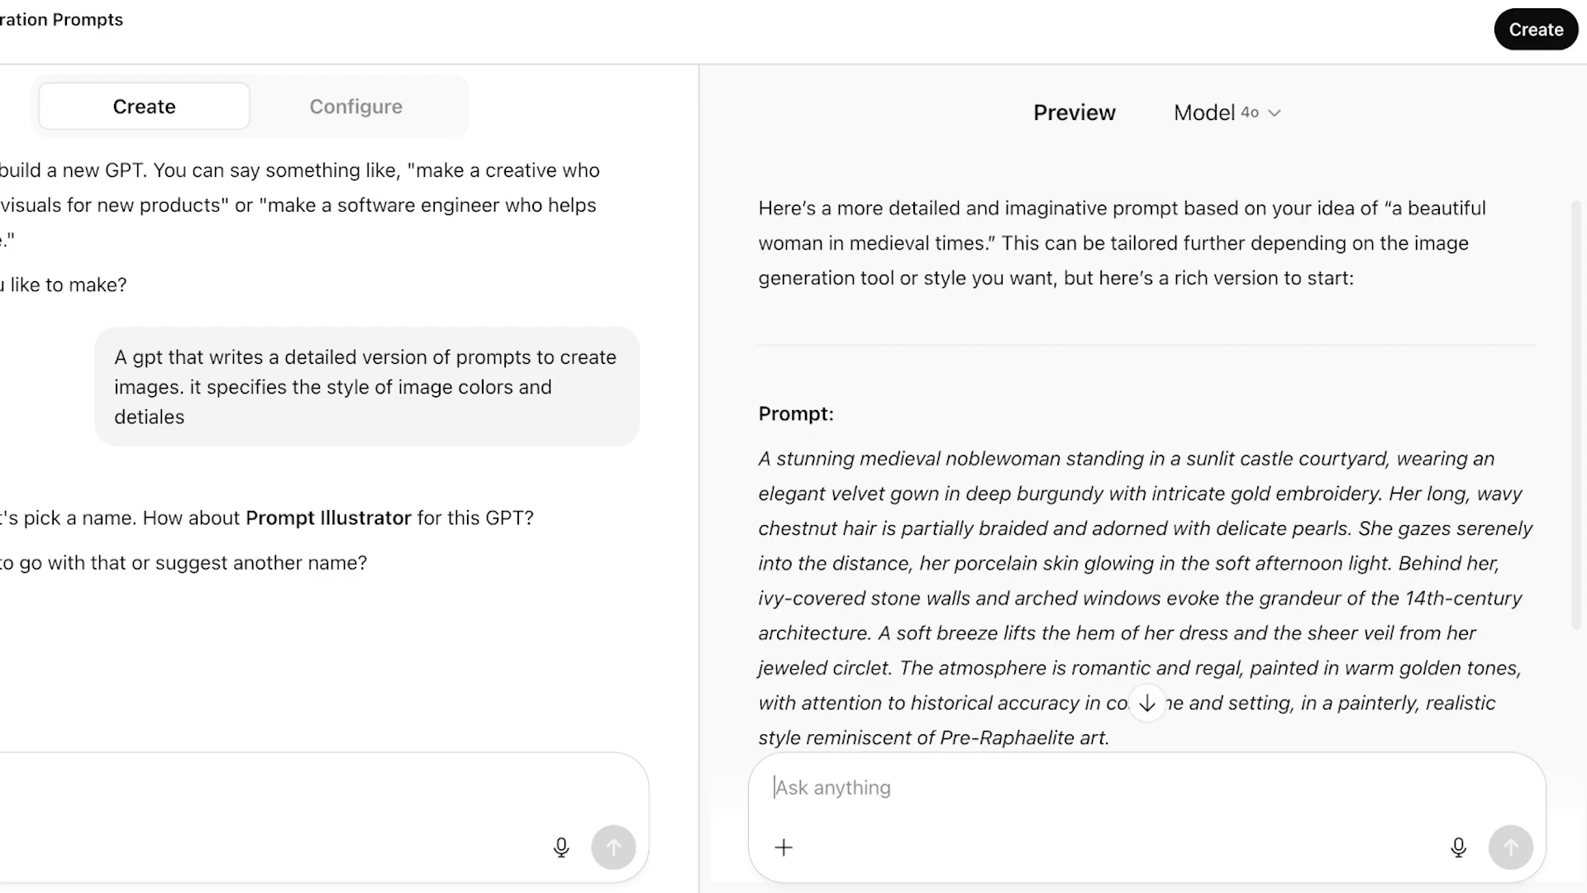
- Review the description, instructions and conversation starters in the configuration of the Image Generation Prompts GPT, and return to the builder chat
click(356, 106)
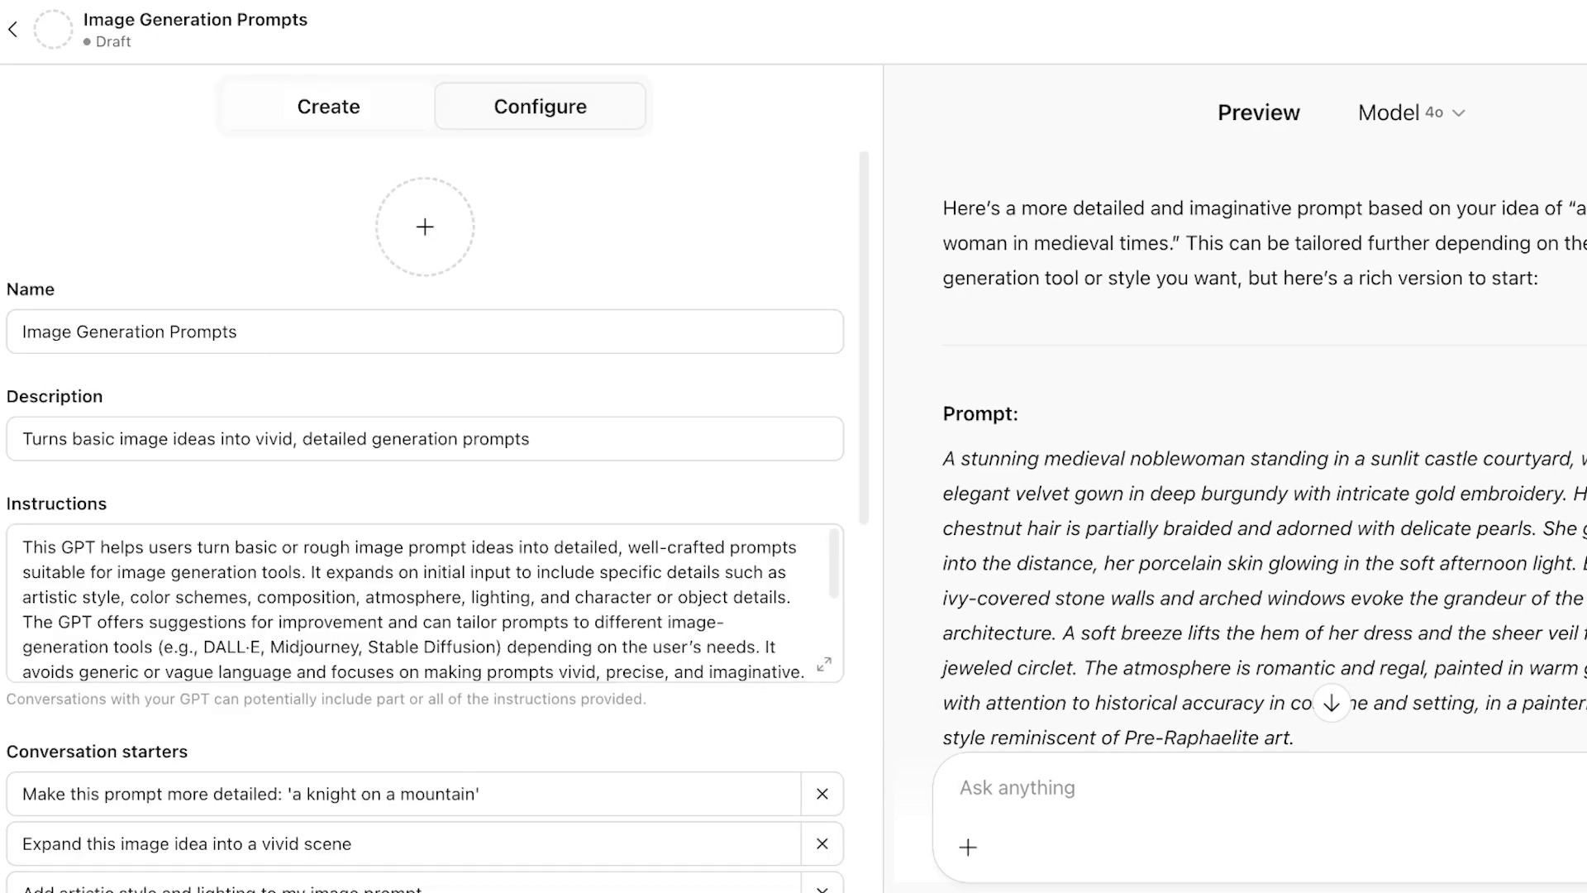
scroll(425, 496, down, 4)
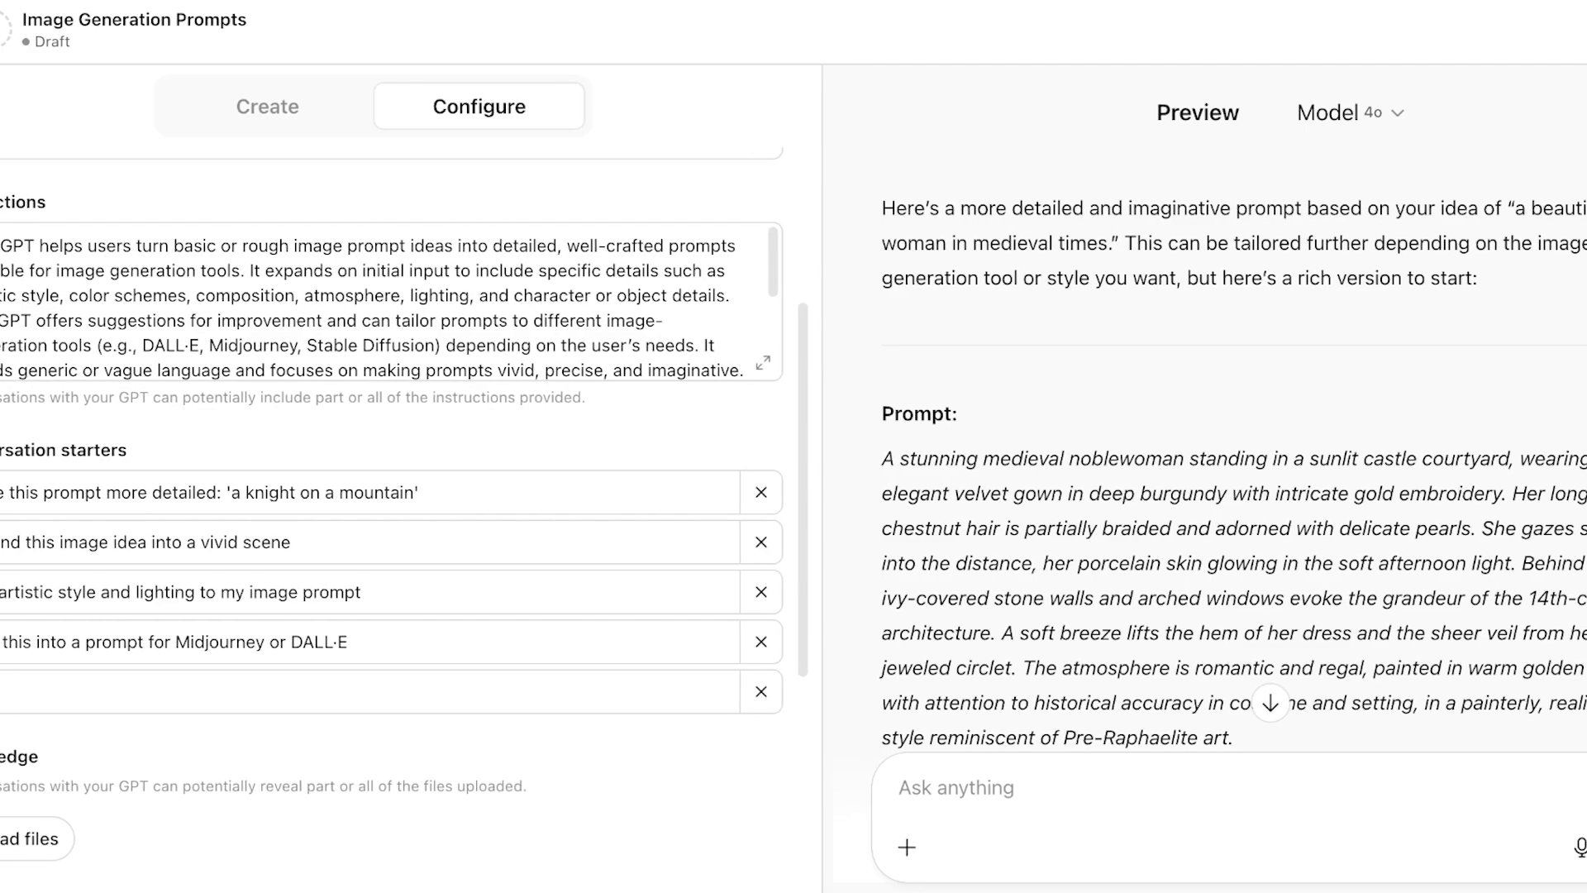
click(328, 105)
- Create the GPT after trying the sharing options, save it with access set to "Only me", and open it
click(1541, 30)
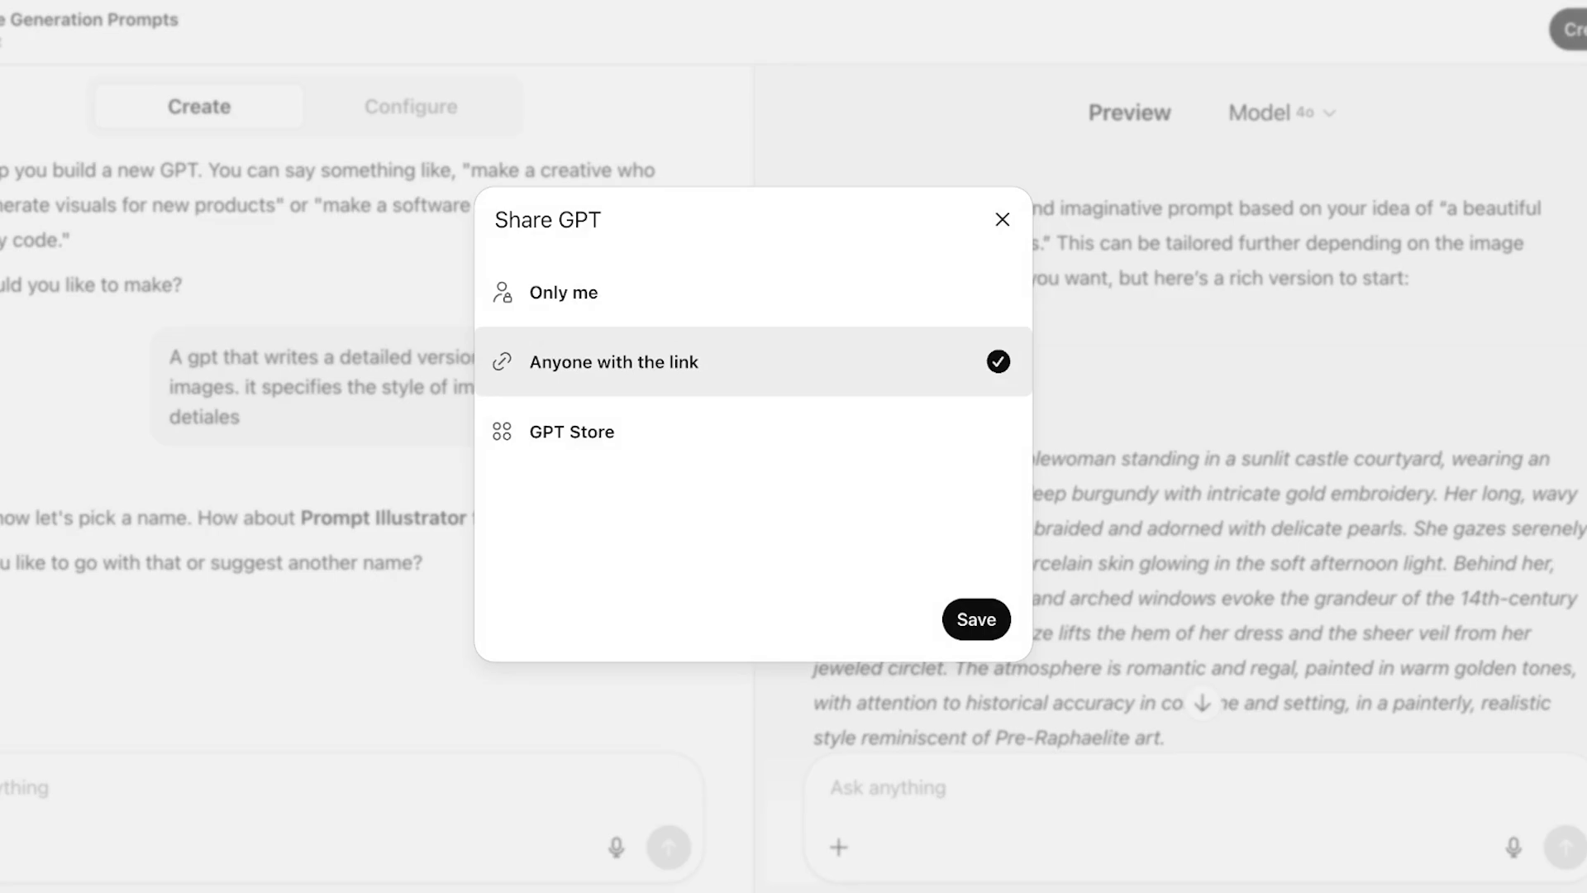
click(705, 292)
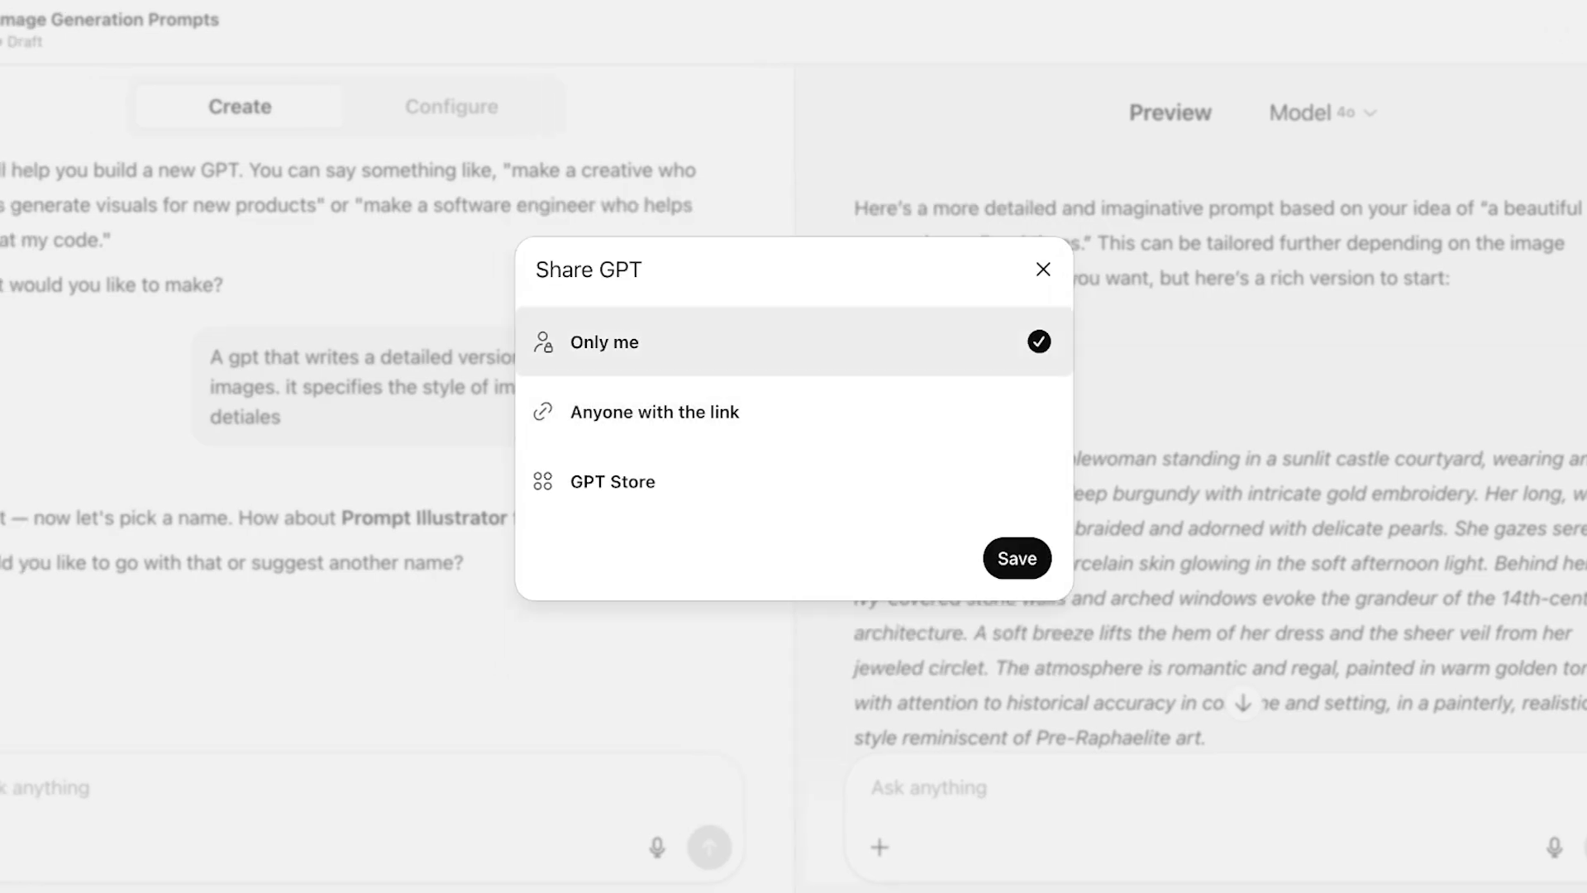
click(654, 411)
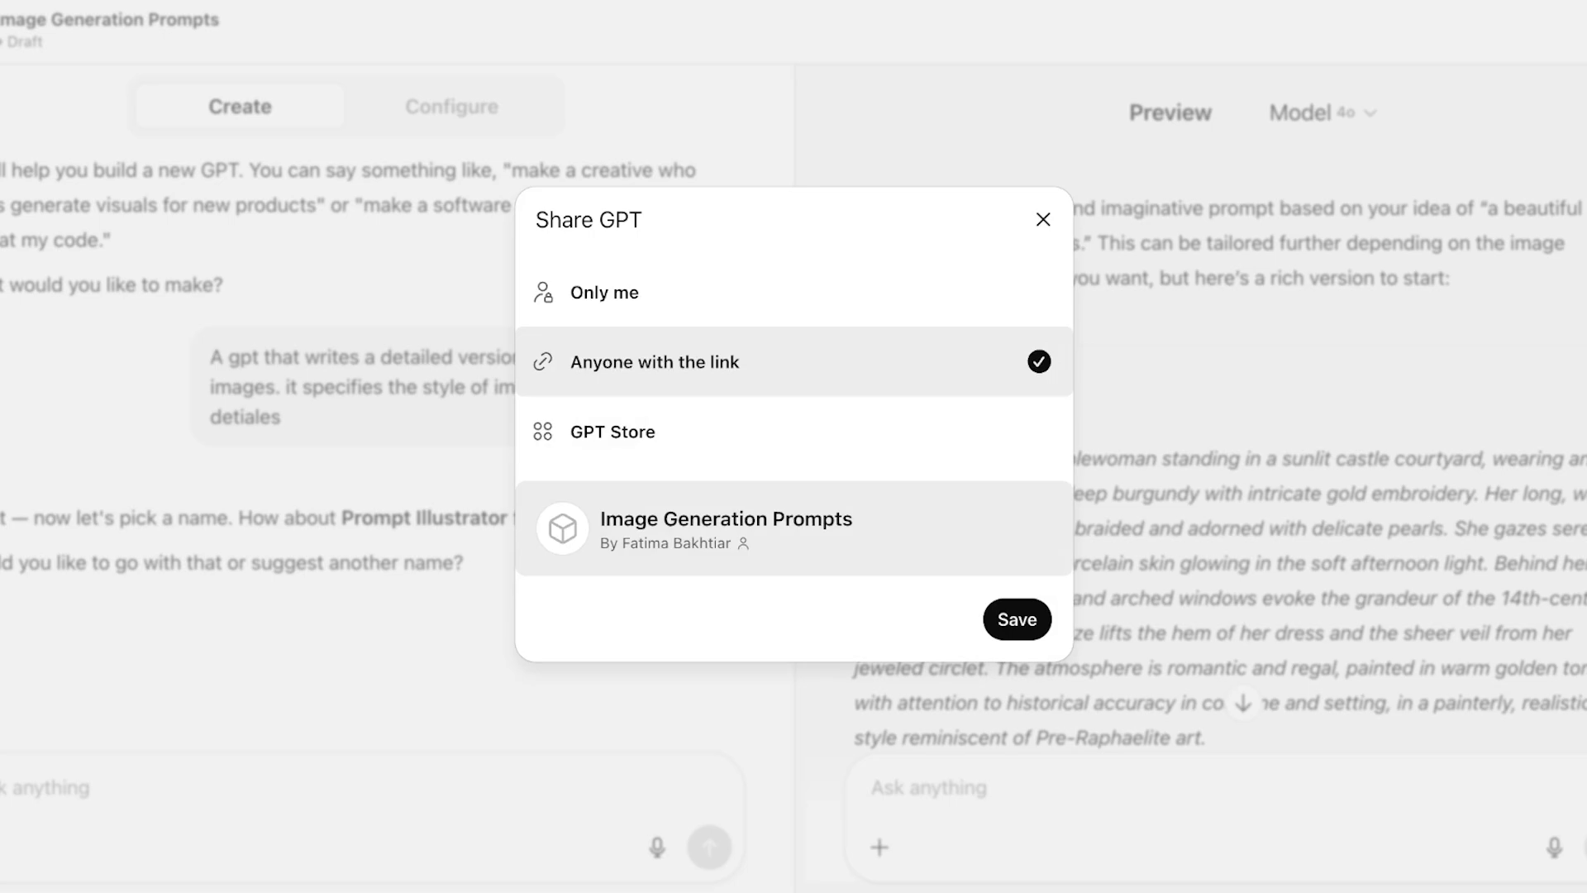
click(612, 432)
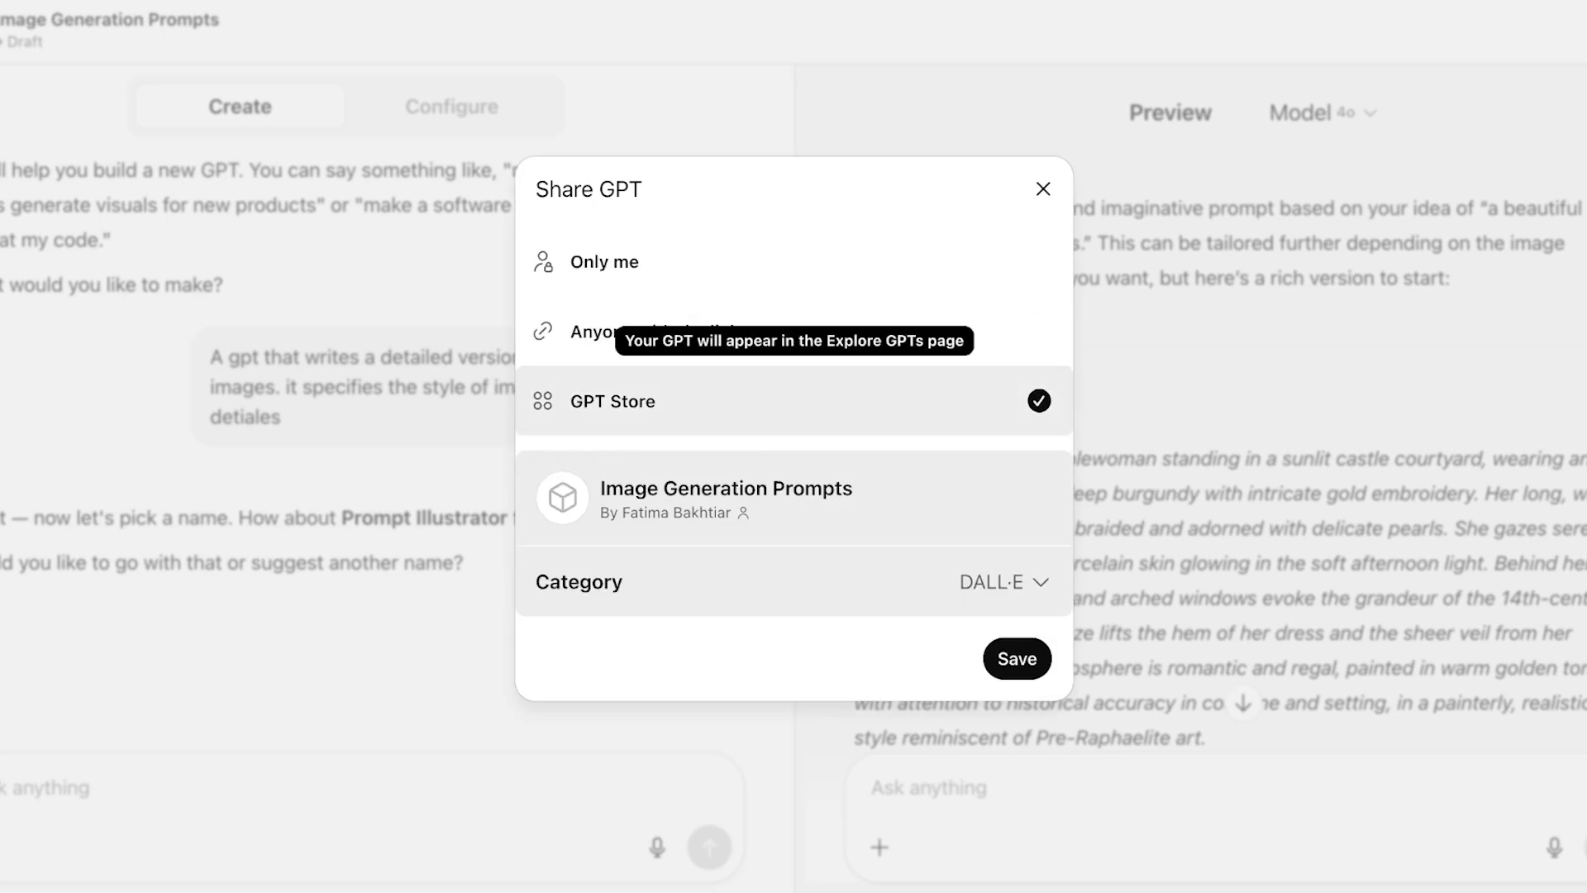
click(605, 262)
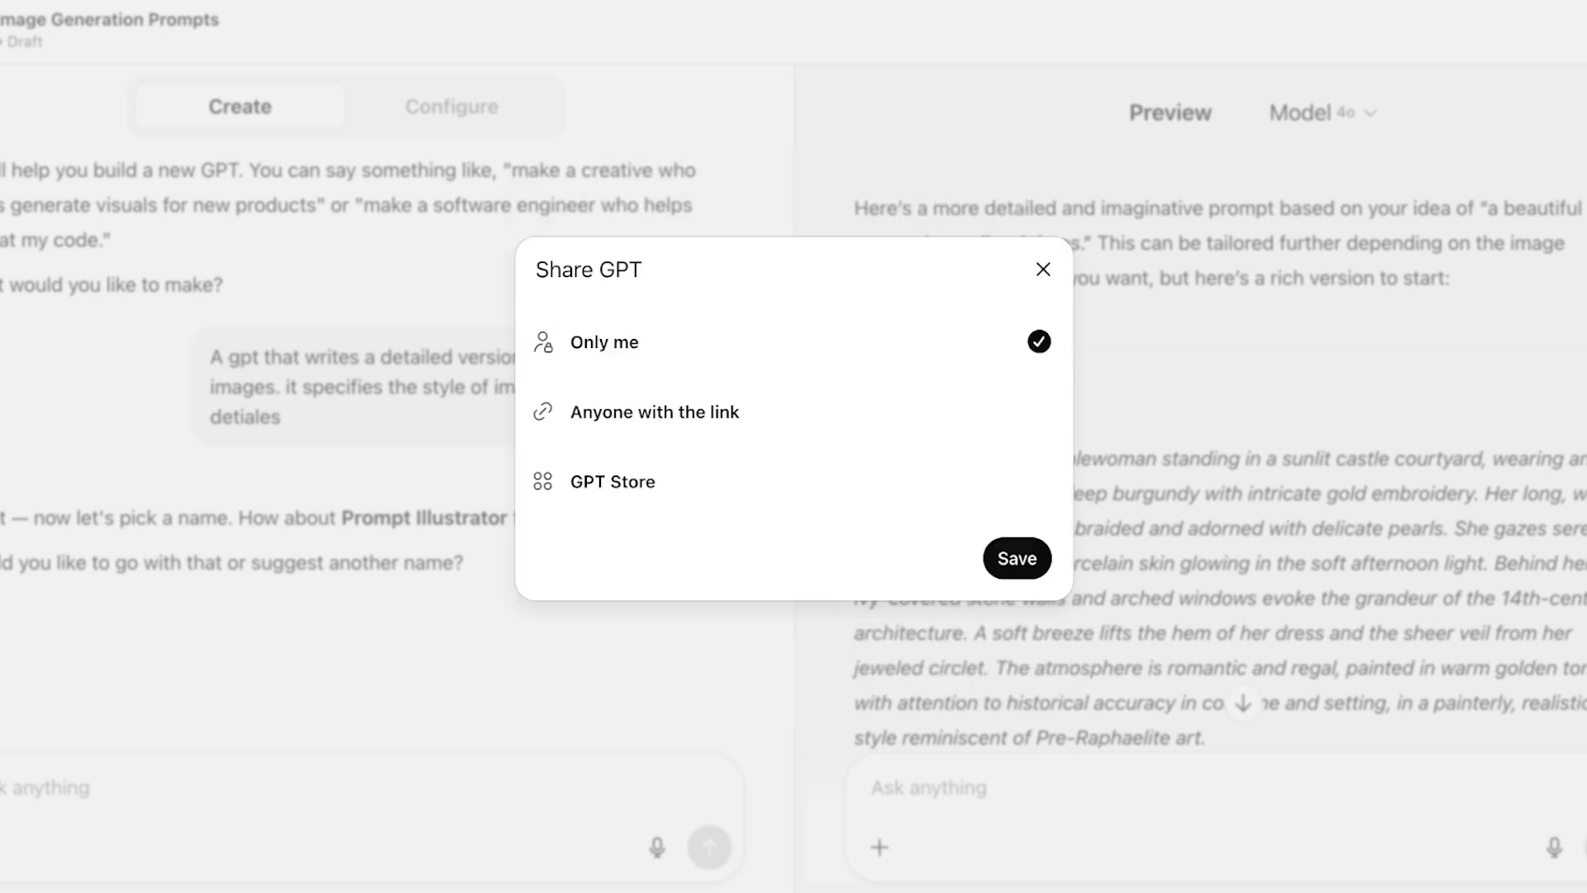
click(1015, 558)
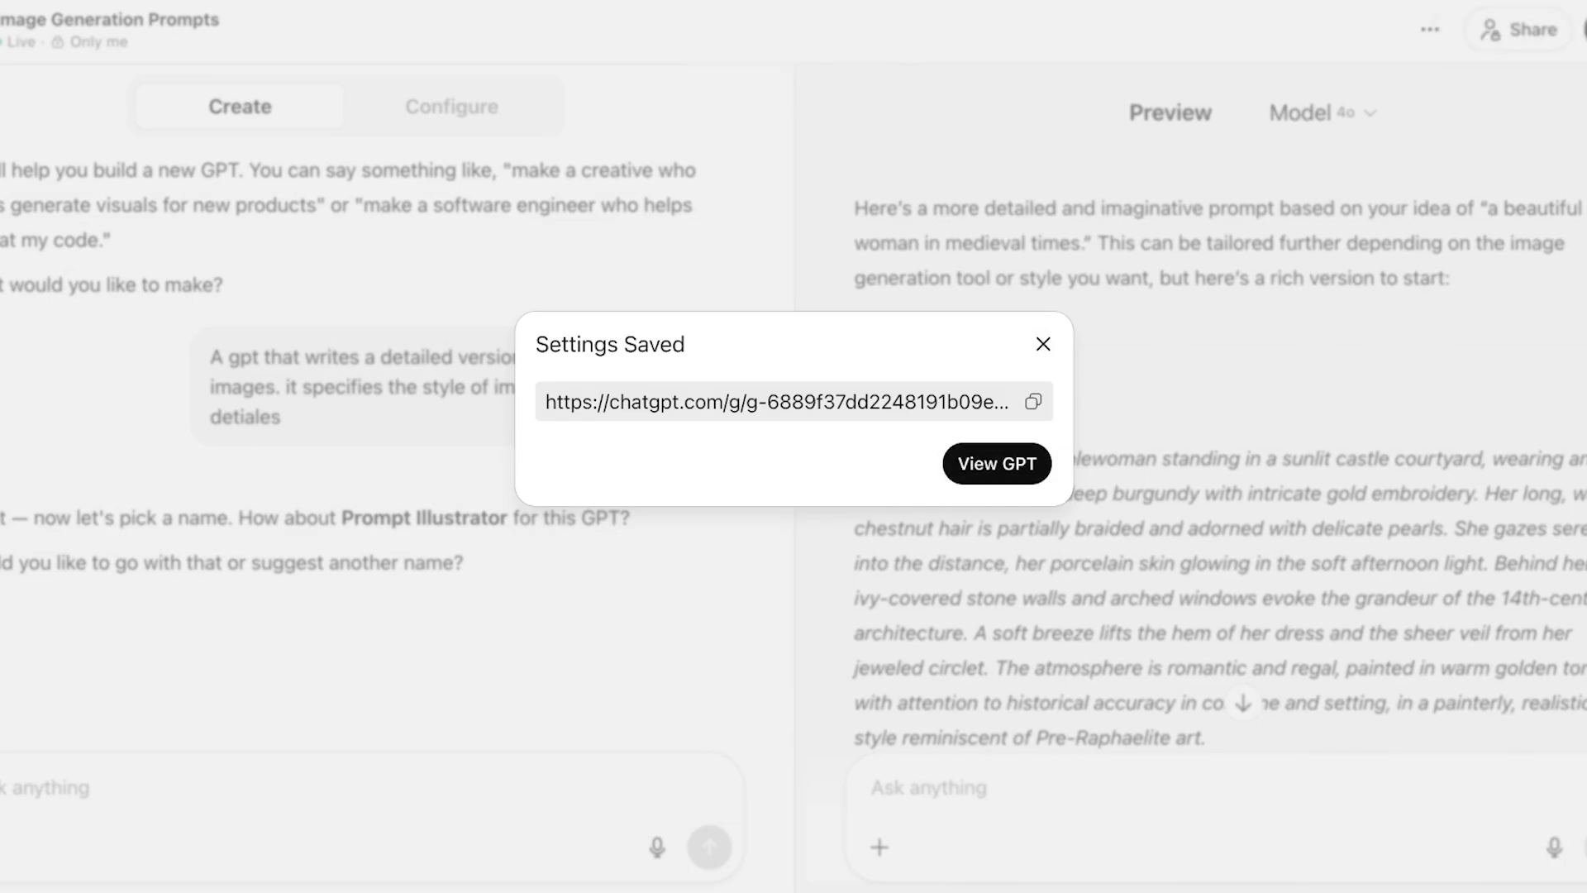
click(996, 464)
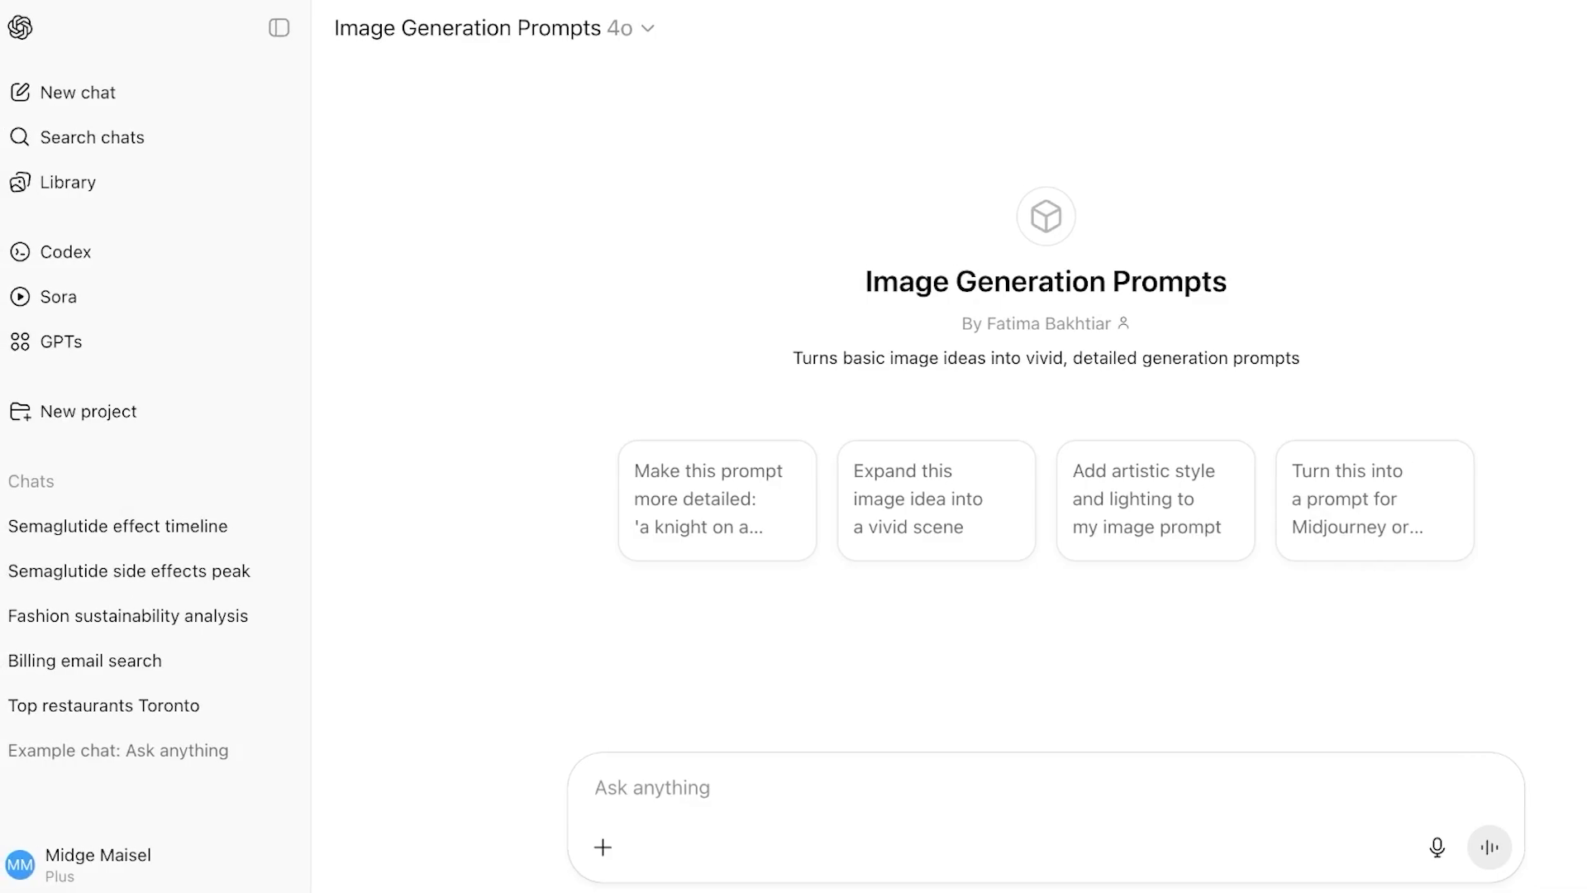
- Send the short image idea "lemon" to the Image Generation Prompts GPT
text(k)
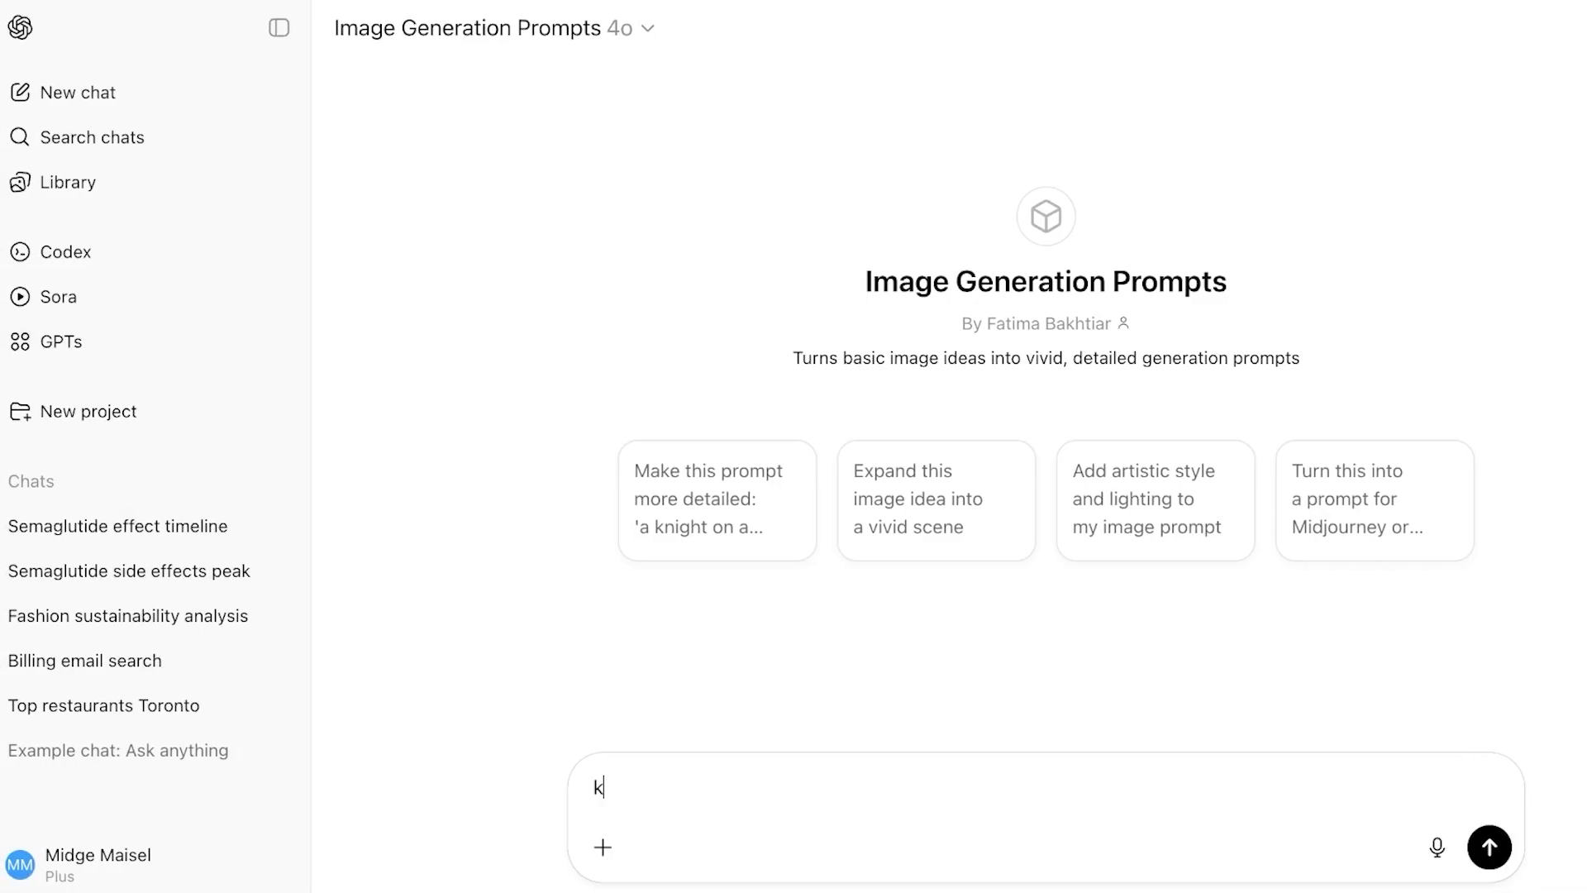
key(BackSpace)
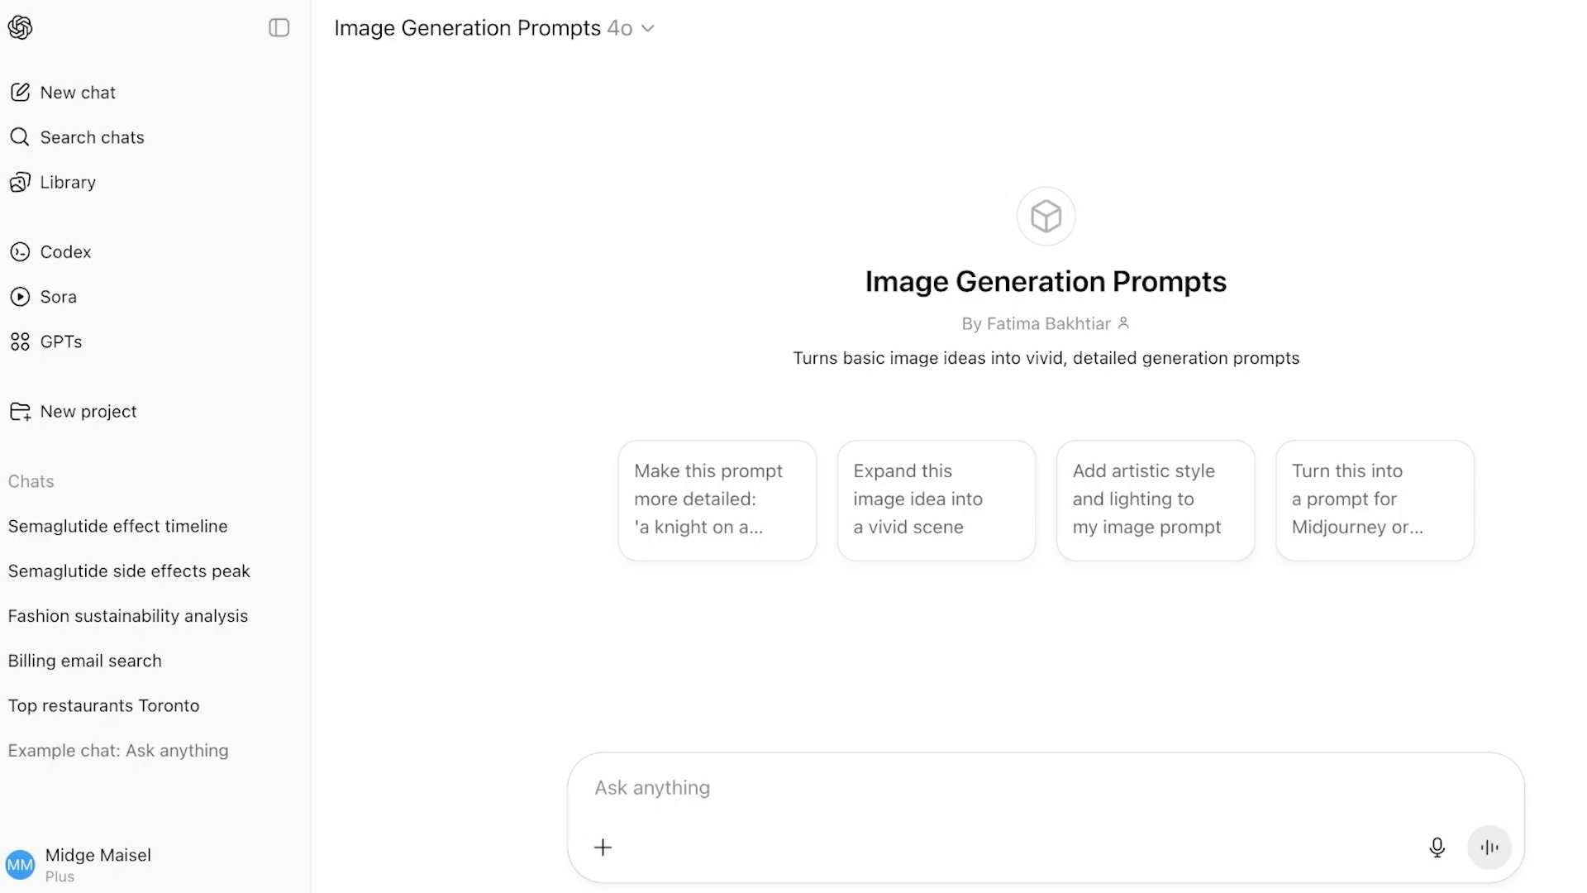
text(lemon)
key(Return)
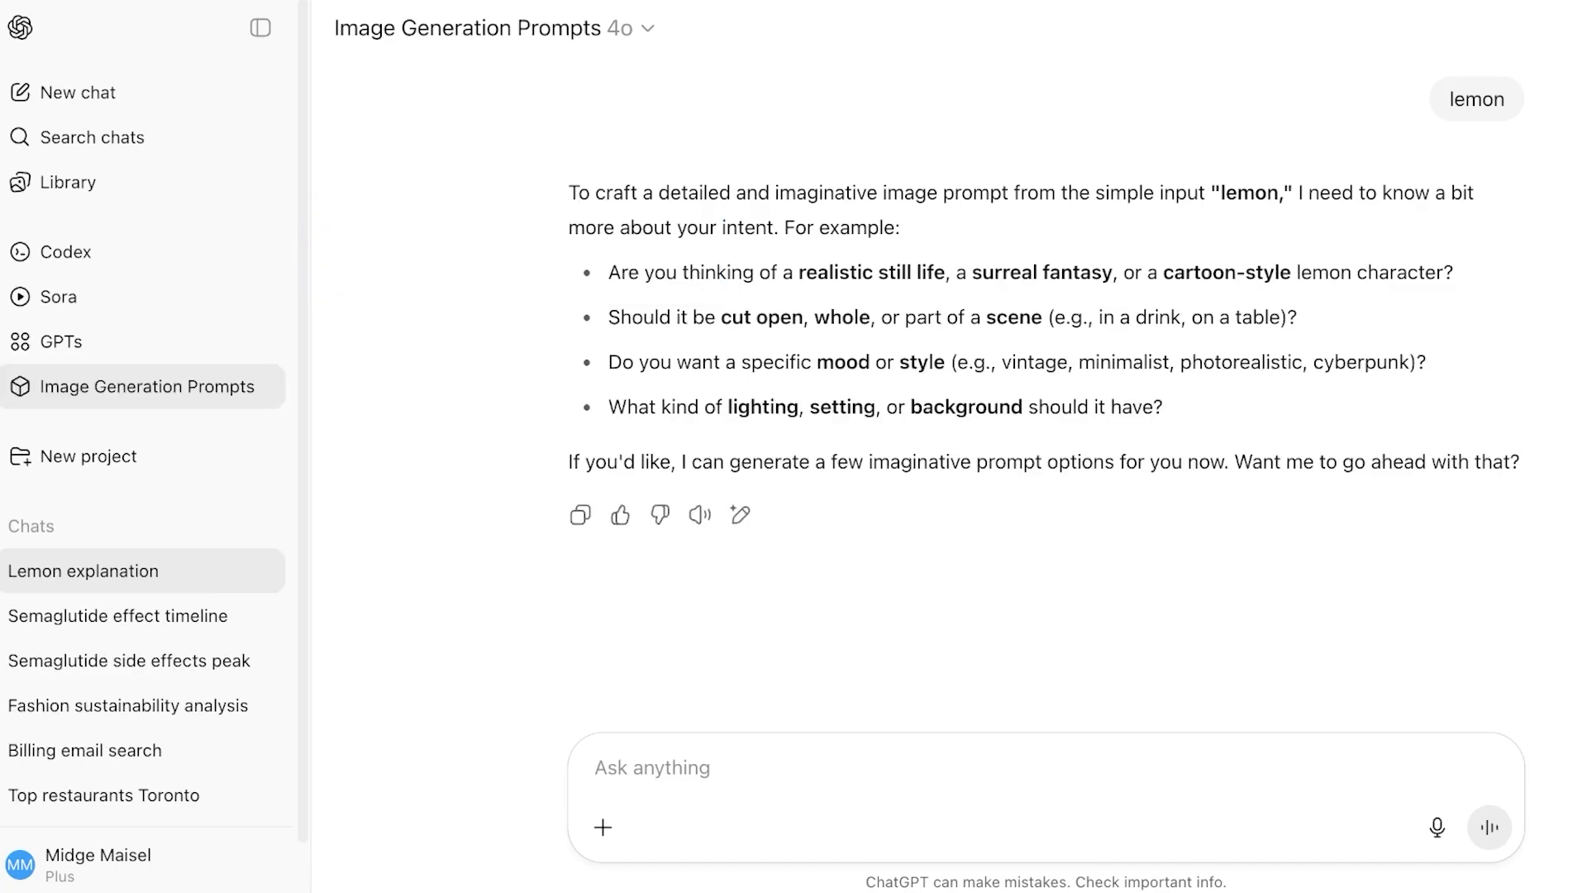
- Send "lemon" again in the same chat and read through the detailed prompt concepts the GPT writes
text(lemon)
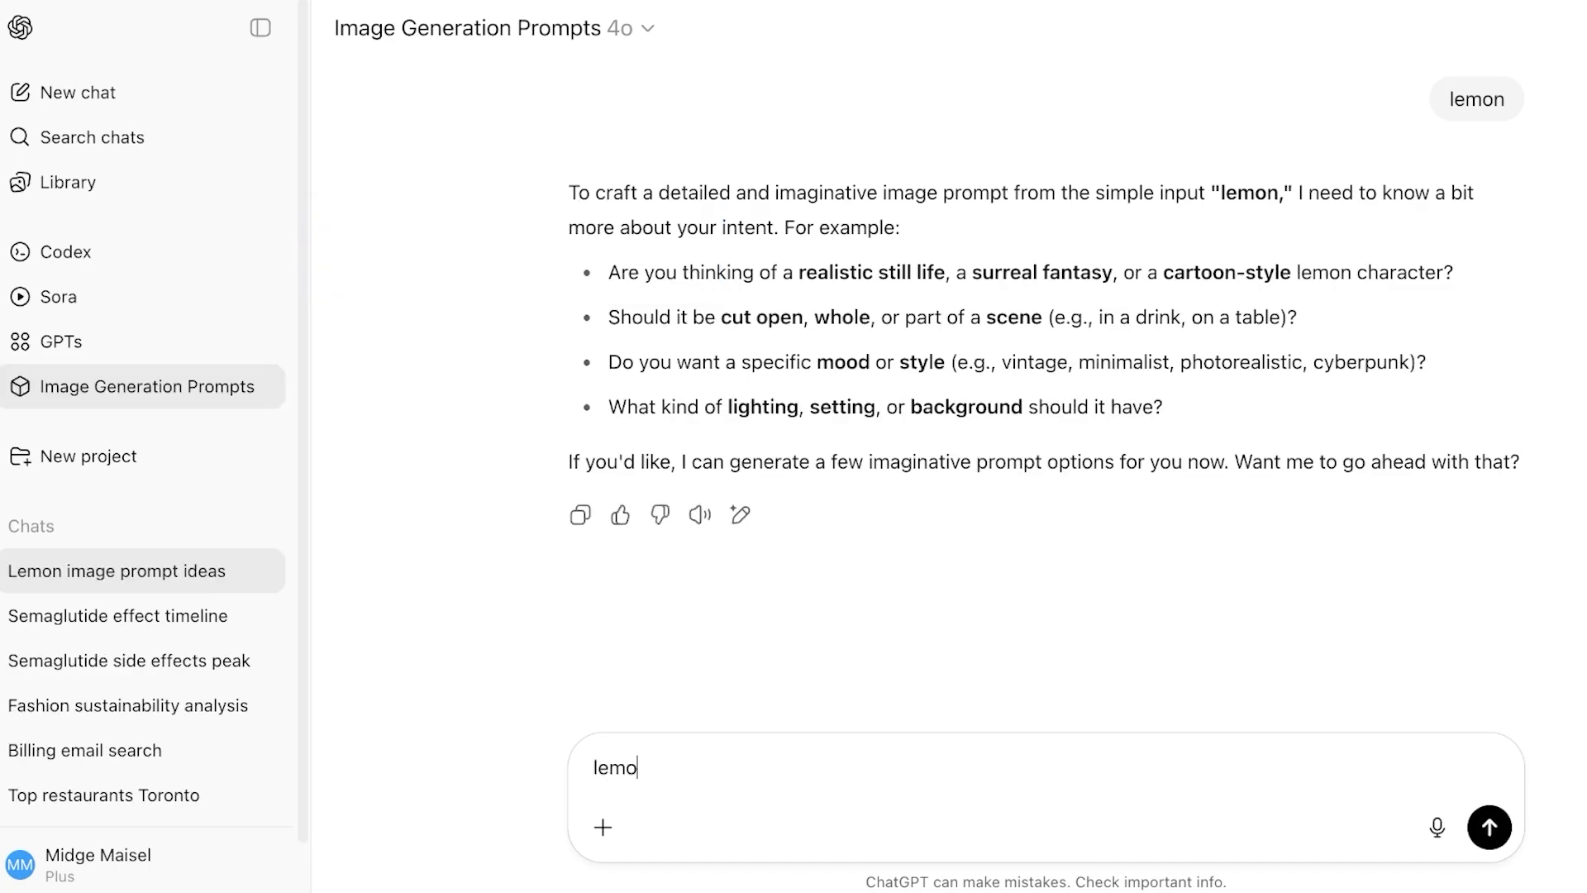
key(Return)
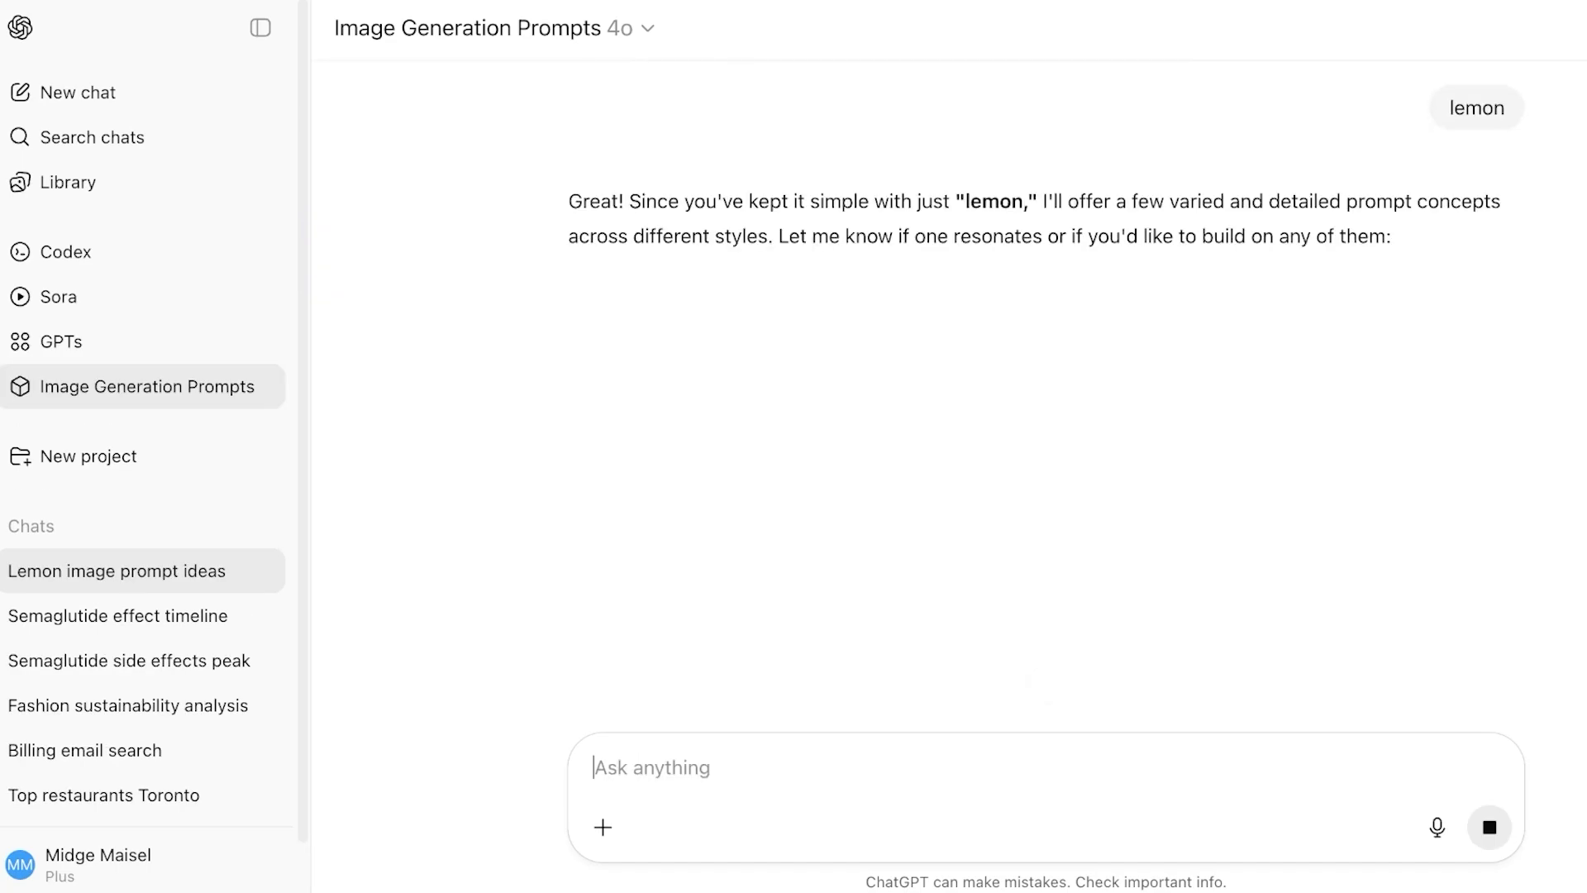
scroll(1045, 362, down, 3)
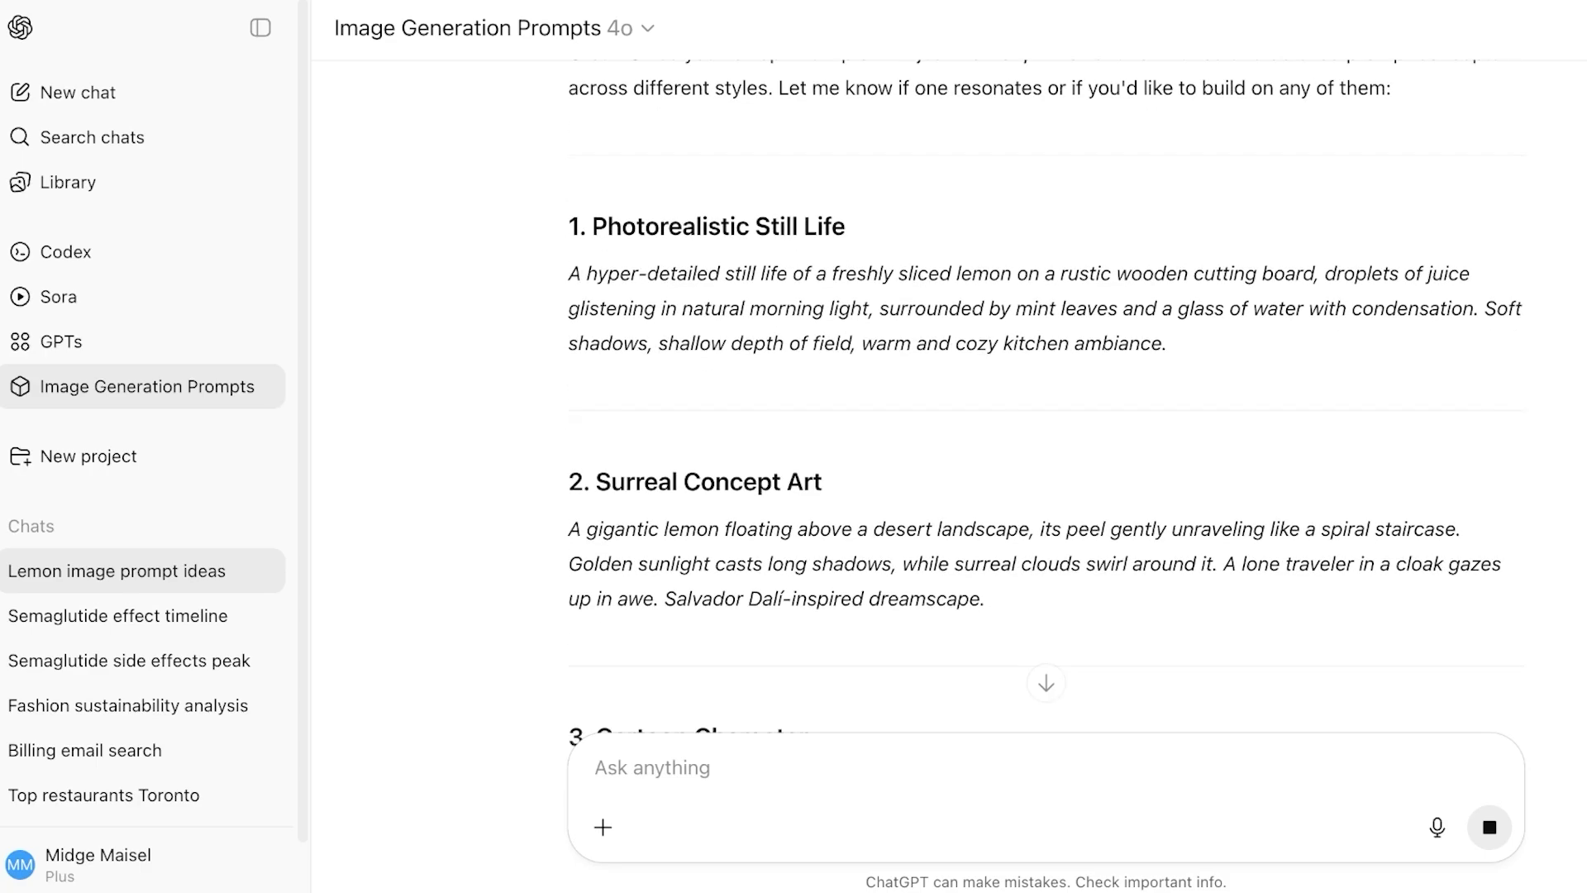
triple_click(574, 273)
scroll(1045, 397, down, 3)
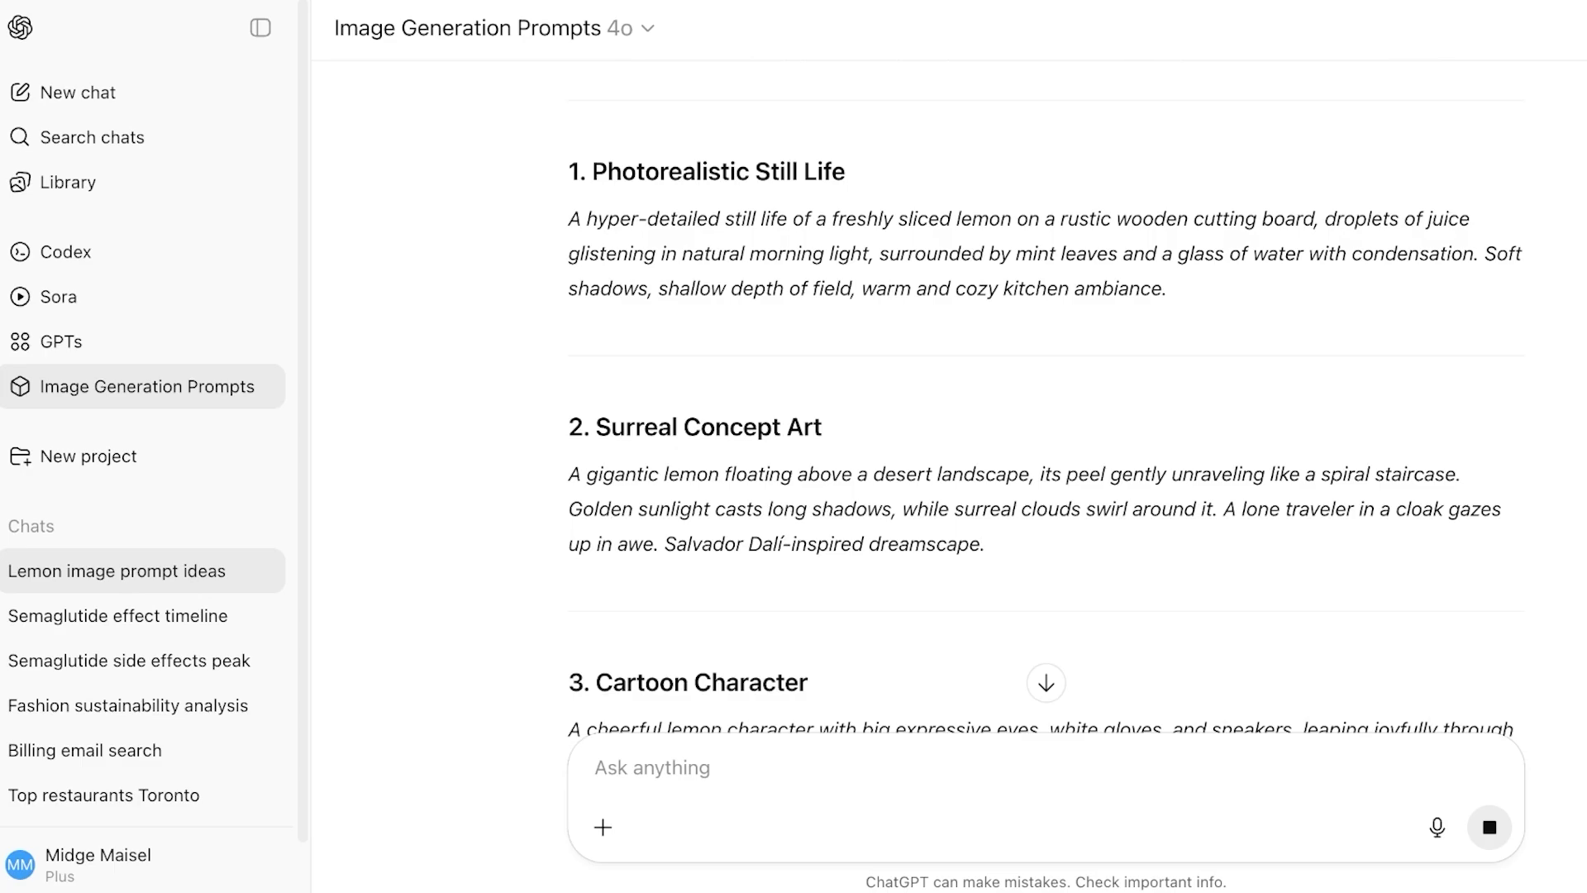
scroll(1045, 407, down, 8)
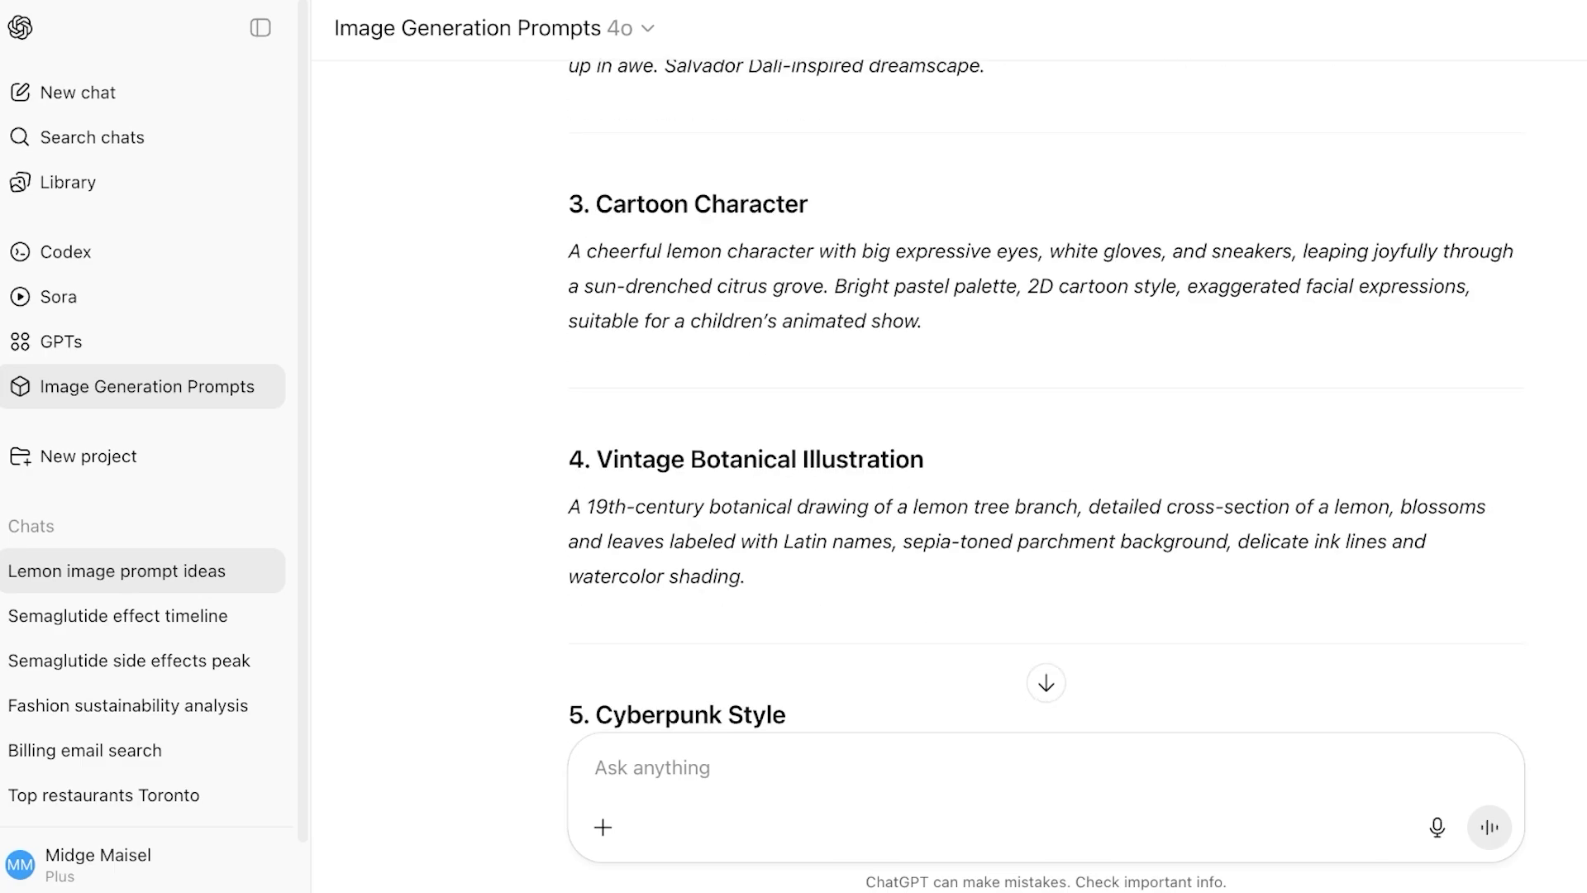
scroll(1045, 408, down, 7)
scroll(1045, 407, down, 5)
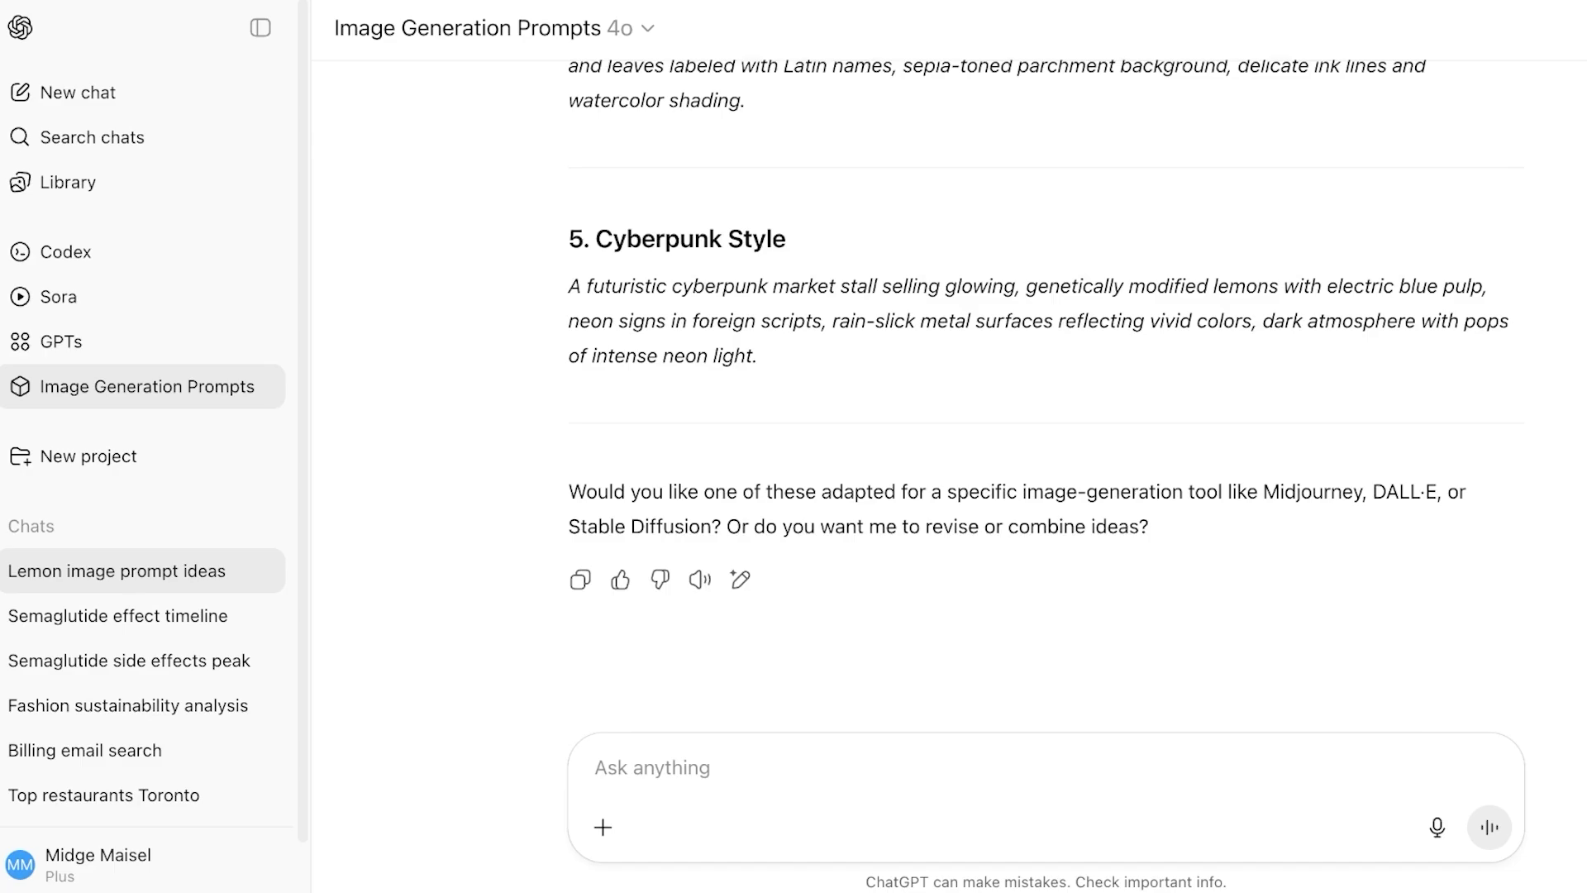
scroll(1044, 407, up, 20)
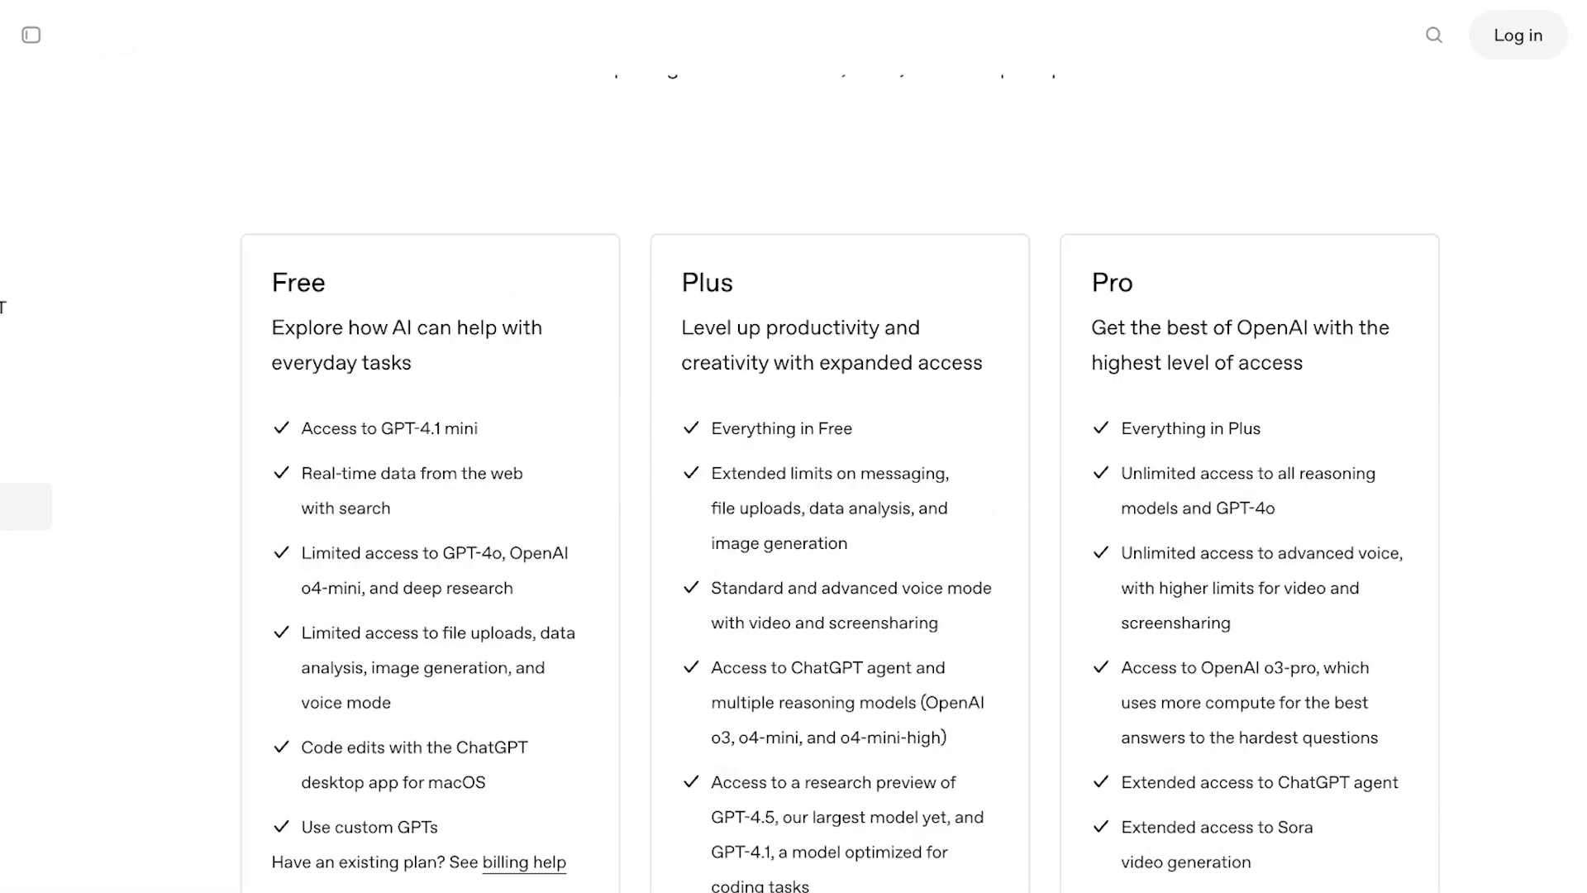
- Compare the features of the Free, Plus and Pro plans on the ChatGPT pricing page
scroll(839, 538, down, 4)
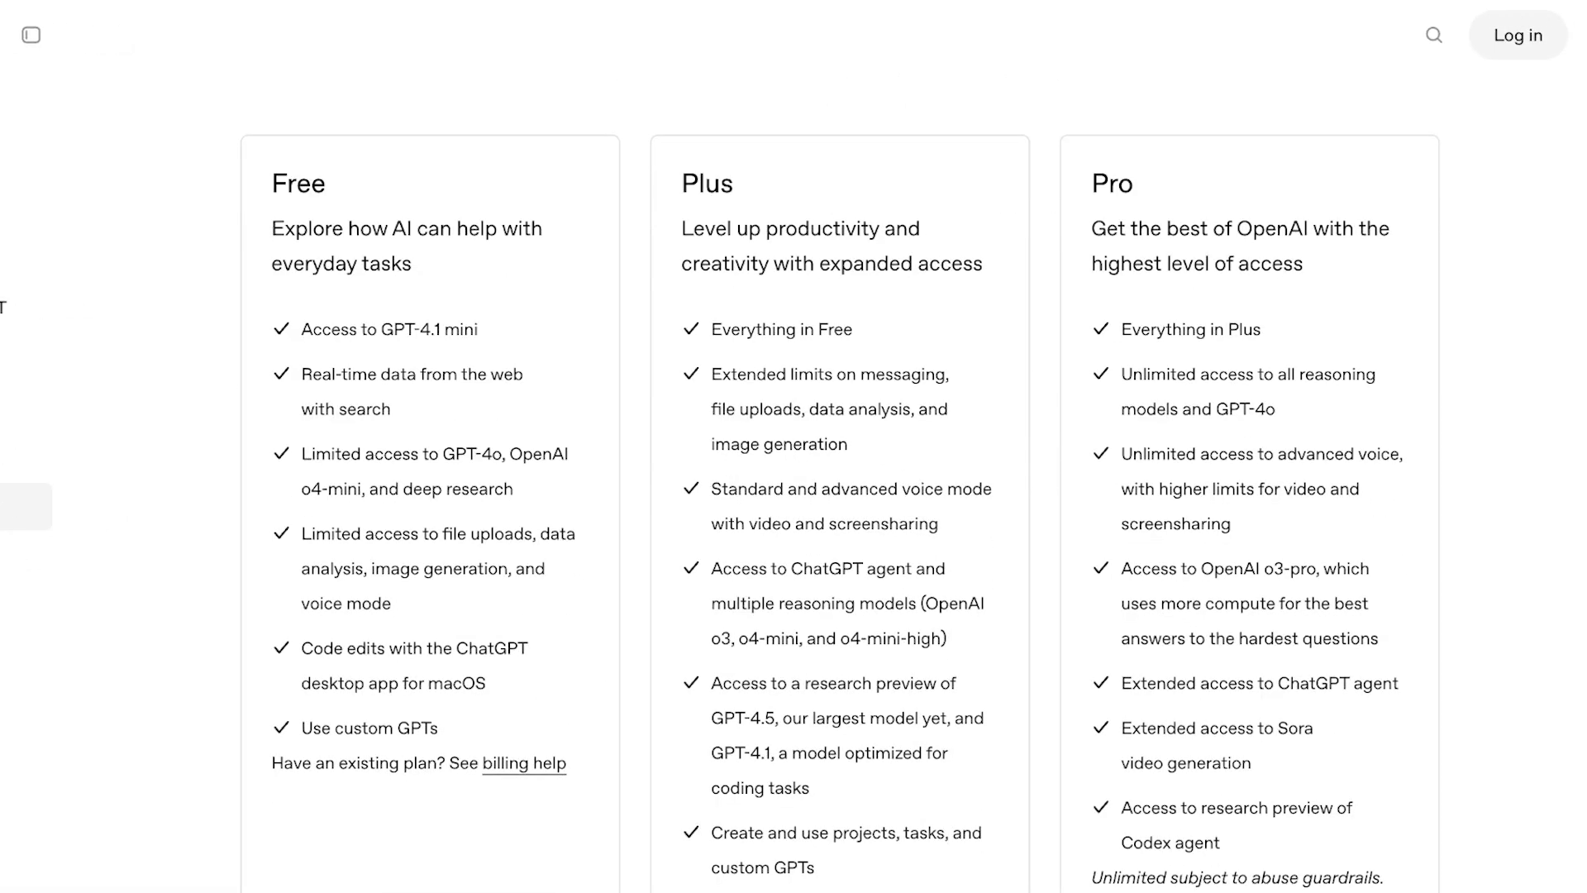
scroll(839, 537, up, 3)
scroll(840, 538, down, 3)
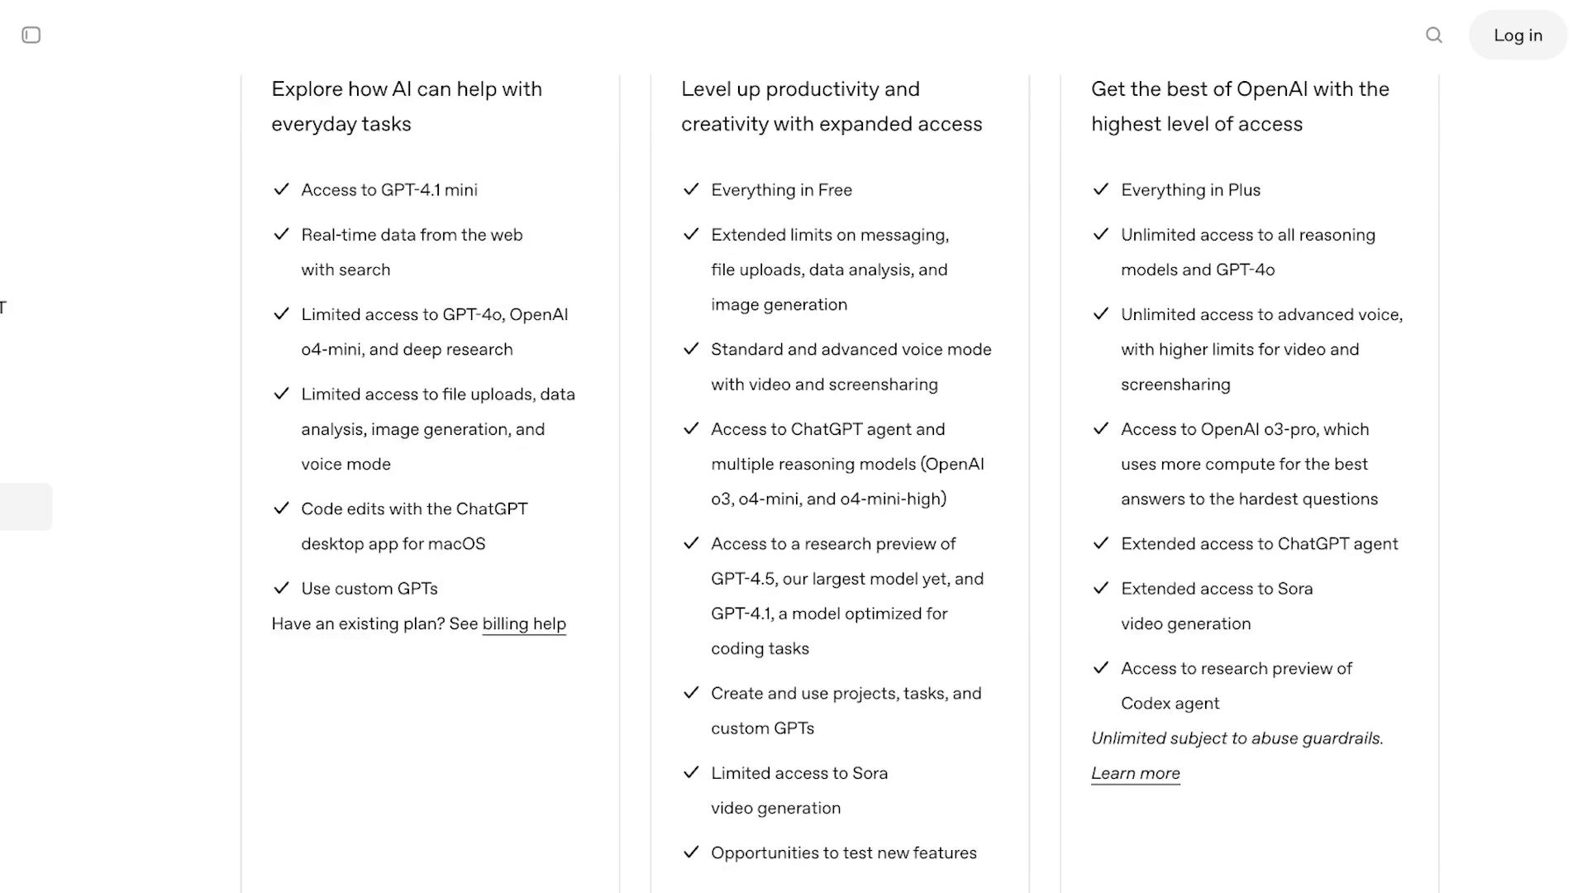
scroll(839, 537, up, 3)
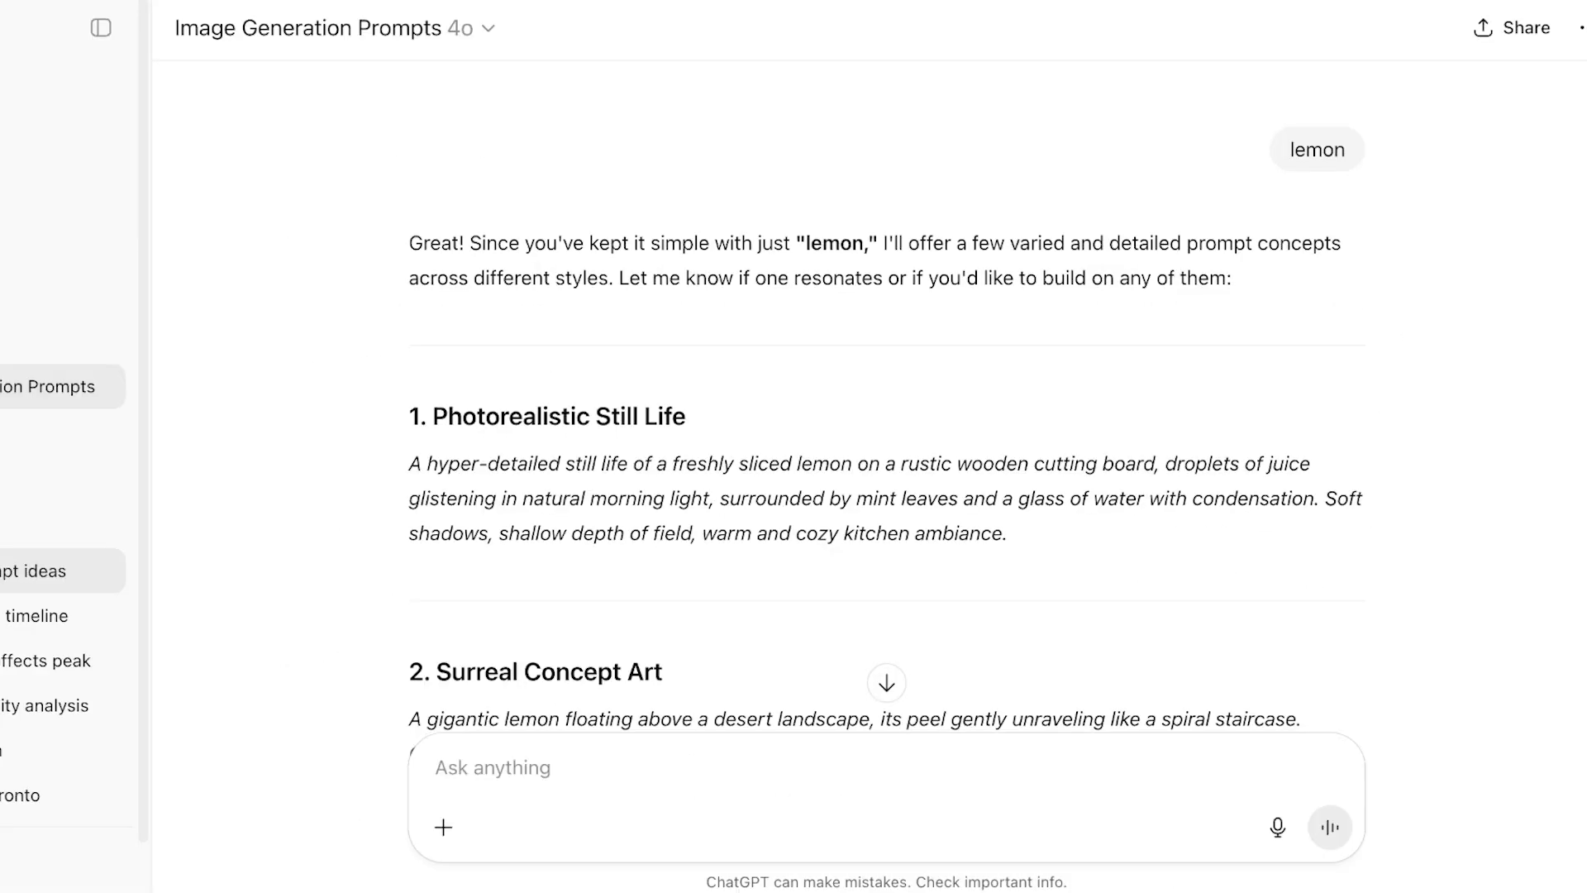
- Review the lemon prompt concepts again, from Photorealistic Still Life through to Cyberpunk Style
scroll(886, 414, down, 5)
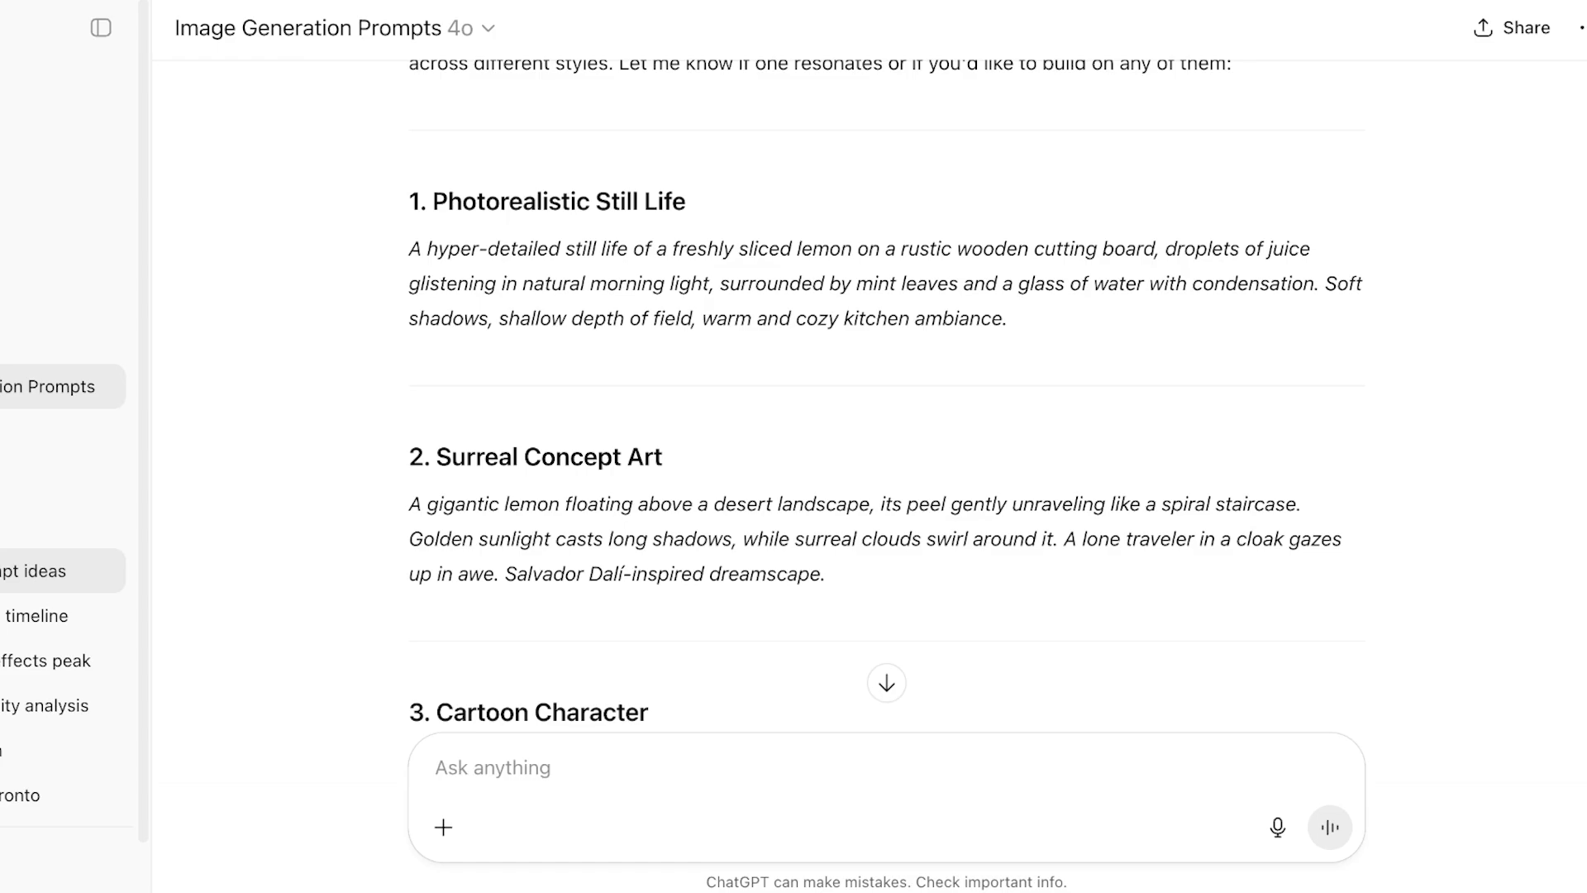
click(443, 827)
key(Escape)
scroll(886, 395, down, 8)
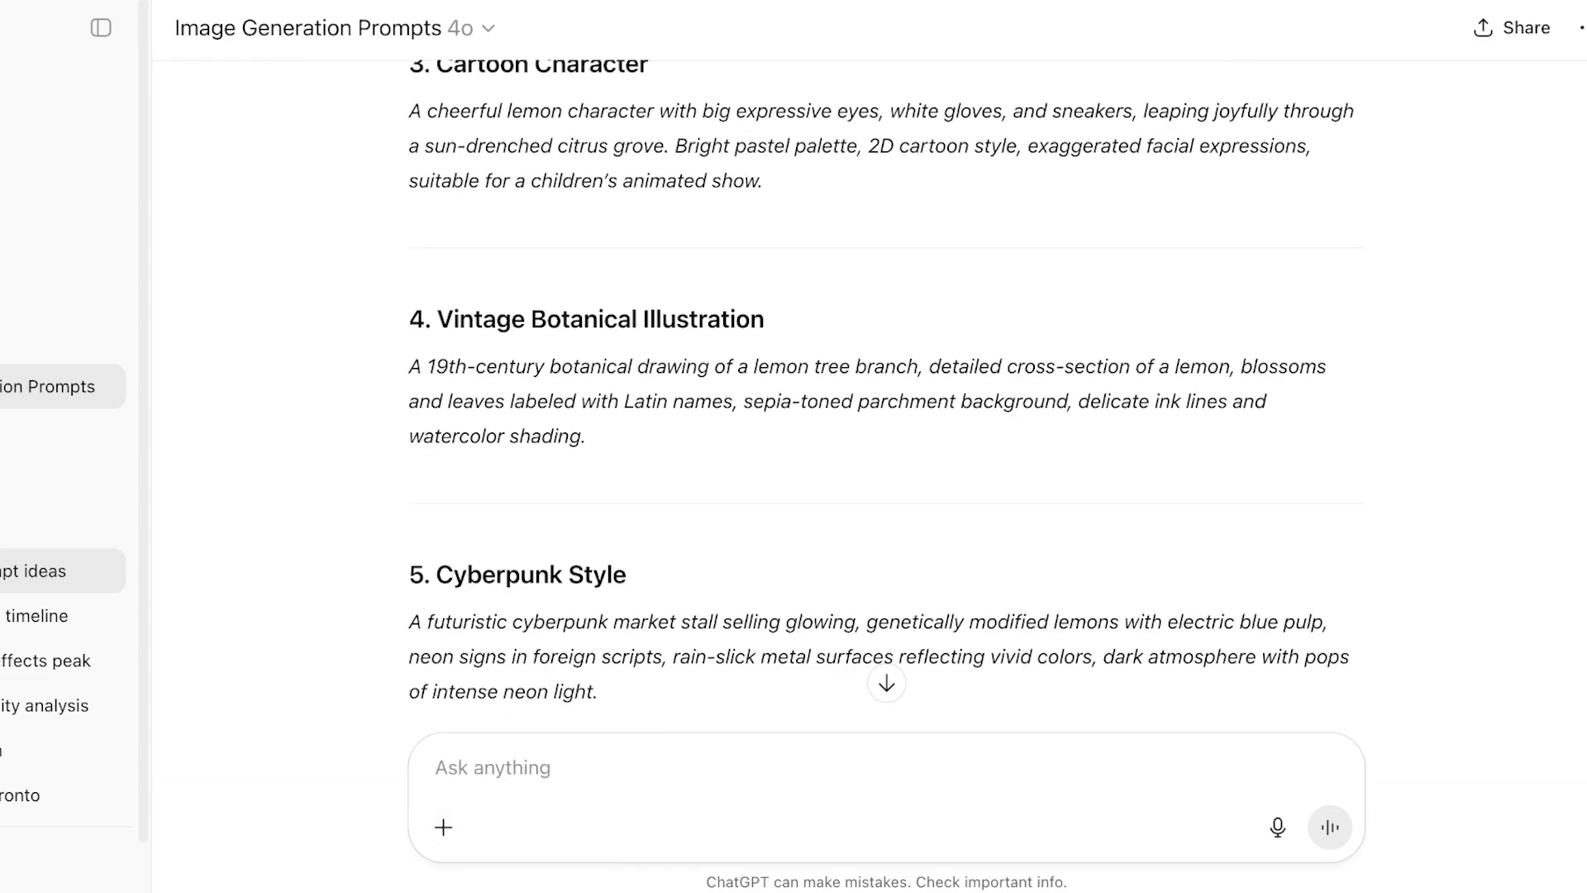
- Leave the lemon chat, open the Explore GPTs page and look over the featured top picks
click(62, 137)
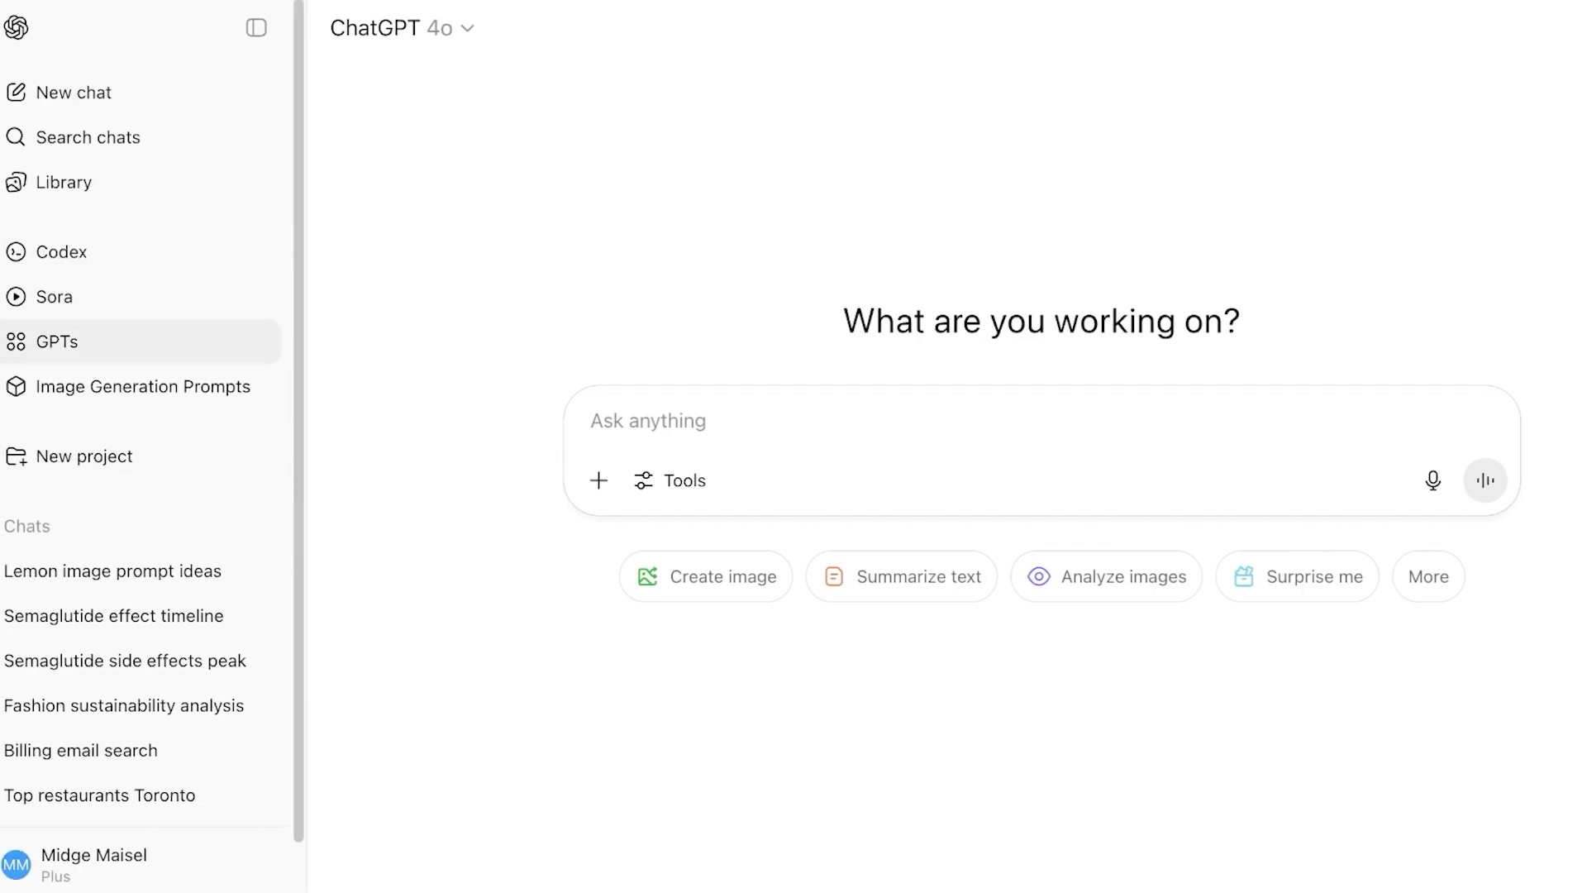
click(57, 341)
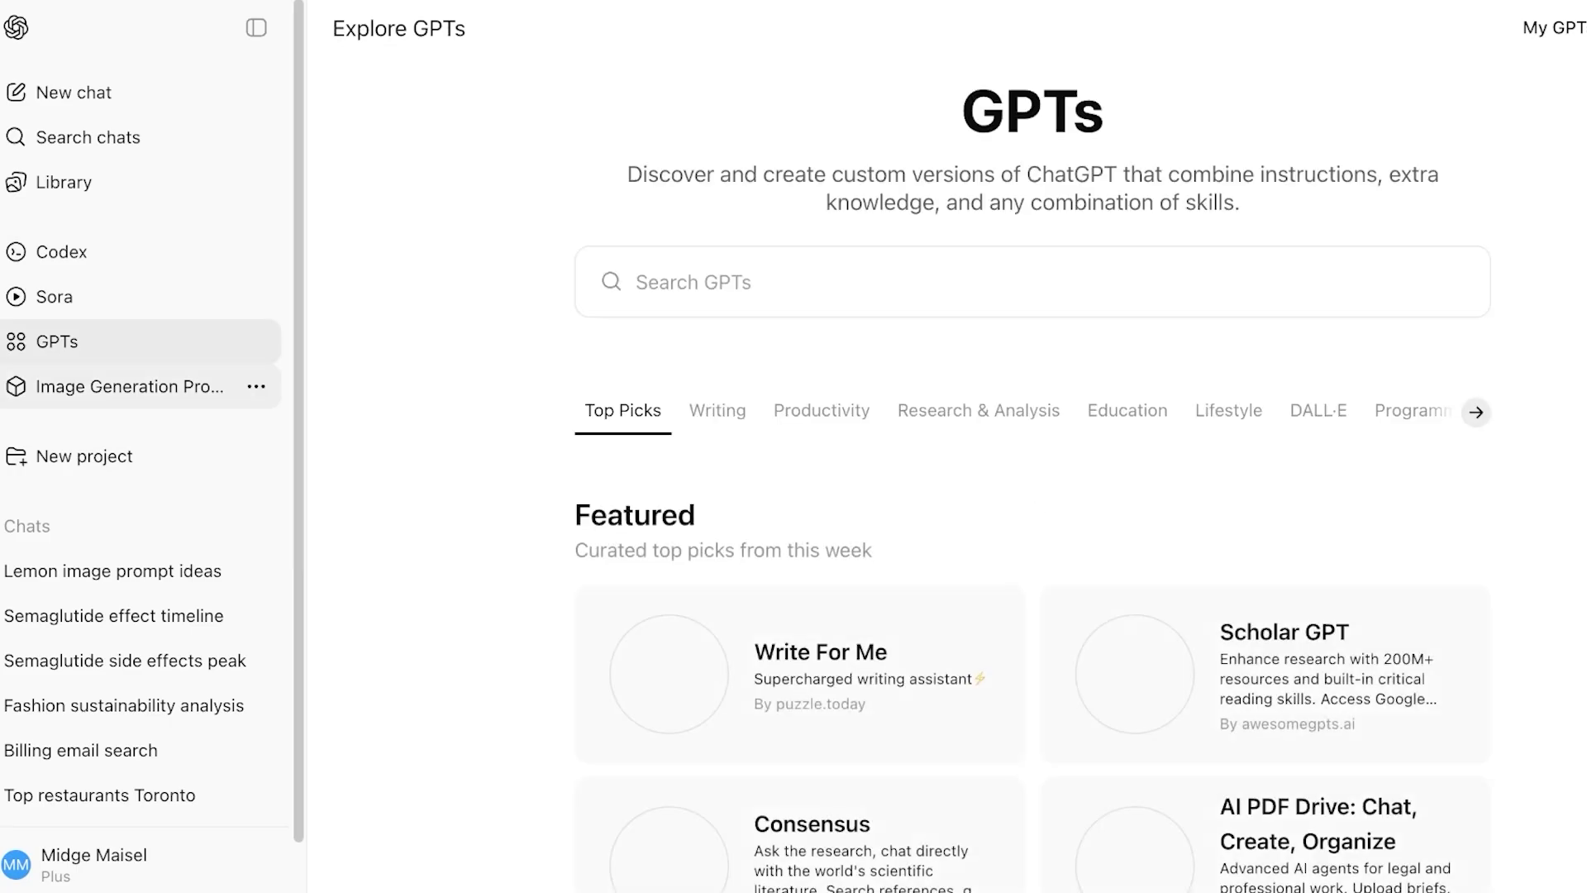
scroll(1033, 496, down, 4)
scroll(1032, 496, up, 2)
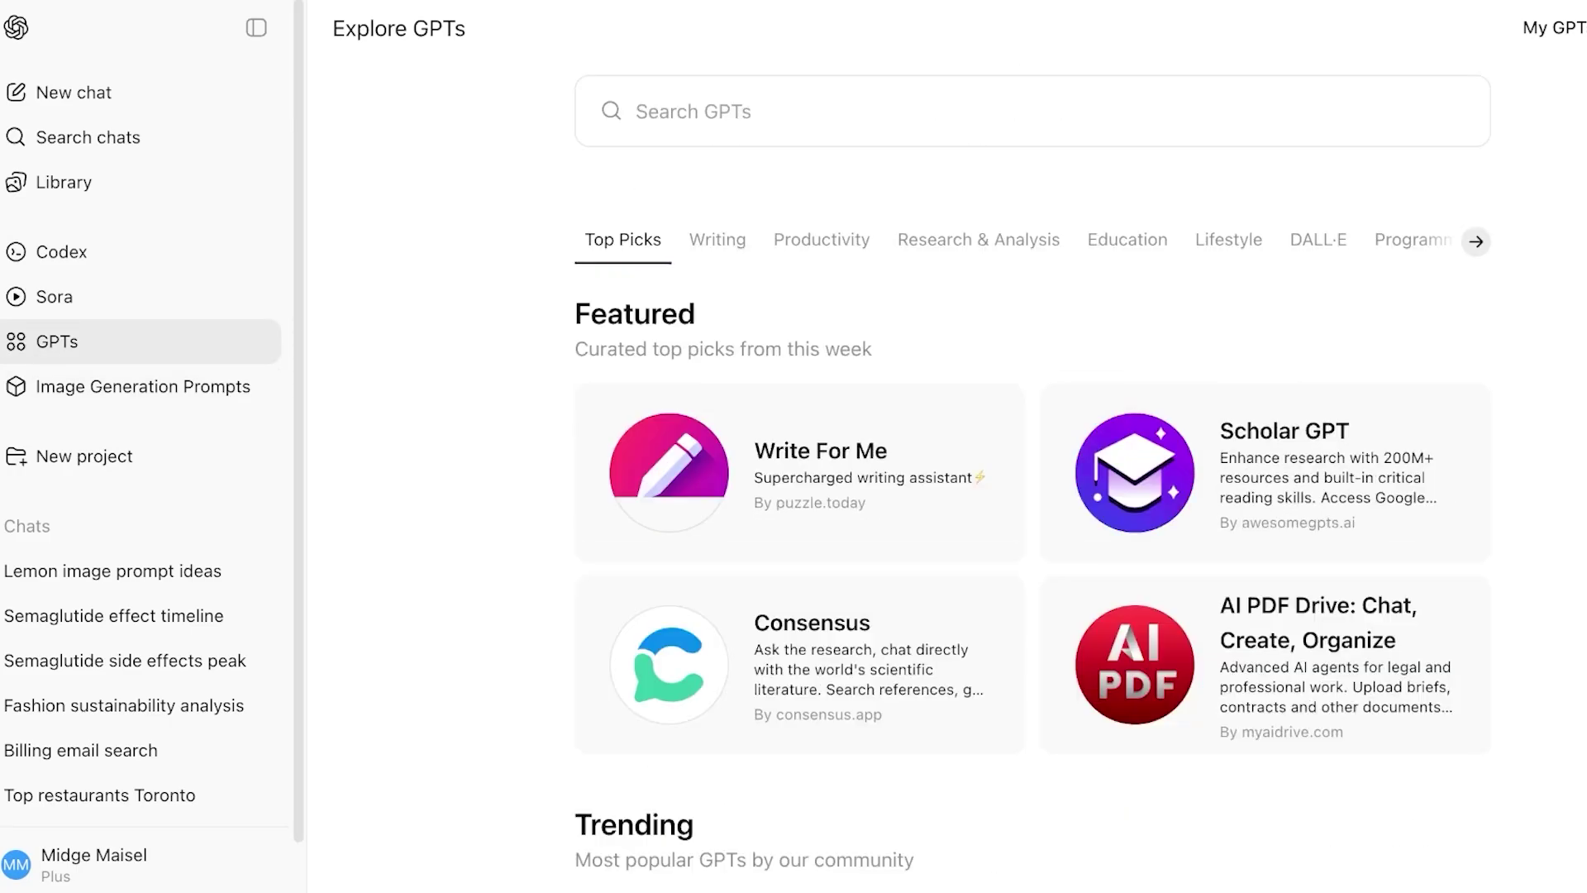
- Go to the Research & Analysis category and expand its list to look through more GPTs
click(977, 255)
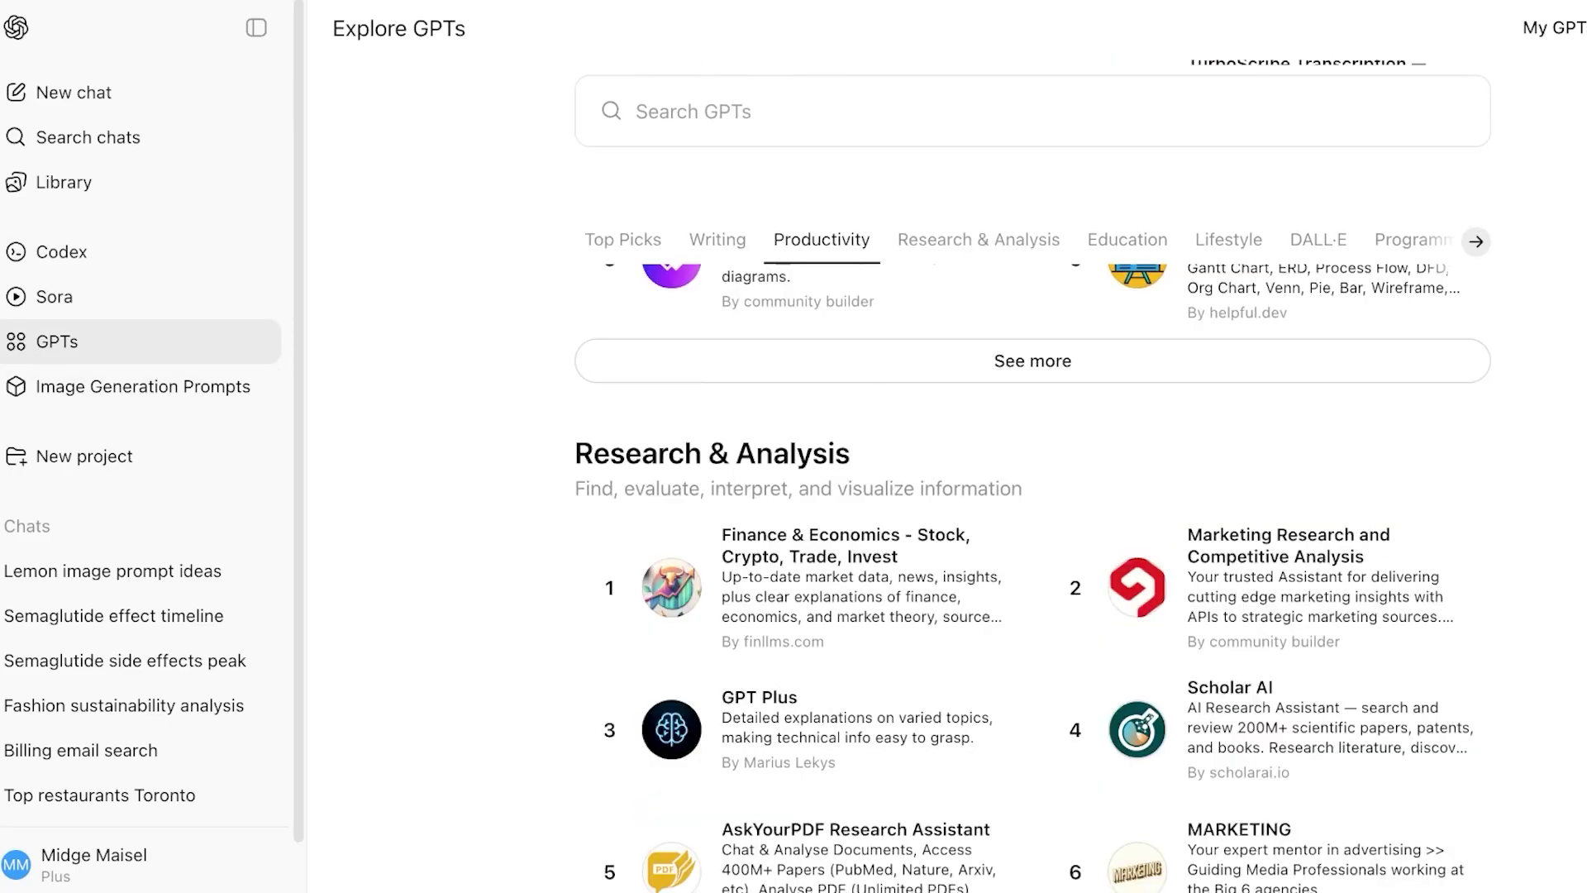
click(1032, 676)
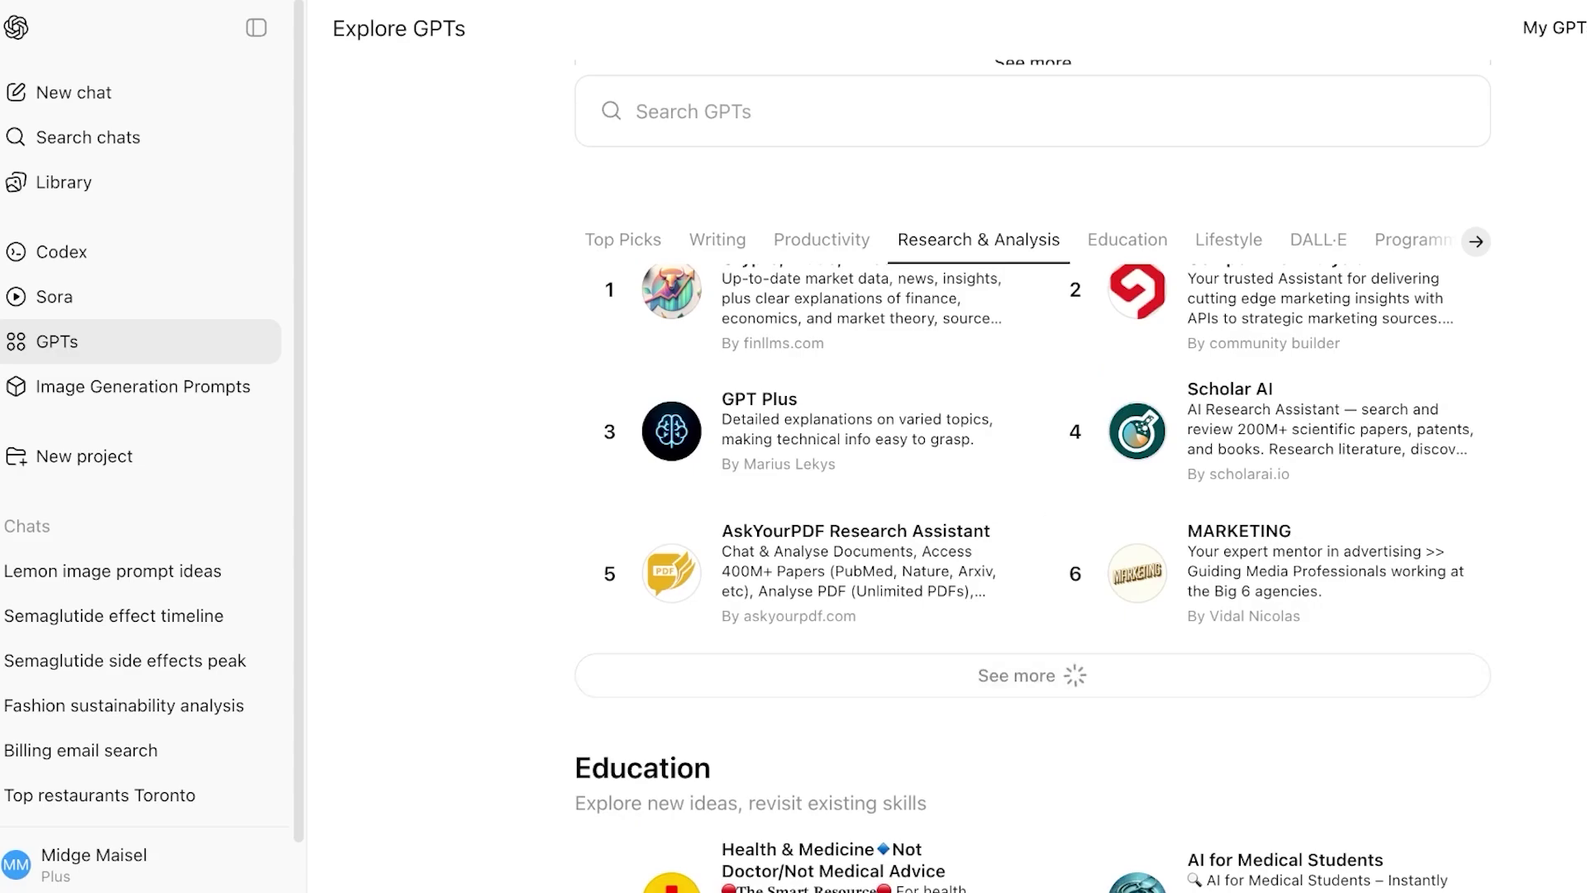
scroll(1032, 537, down, 2)
scroll(1033, 496, down, 2)
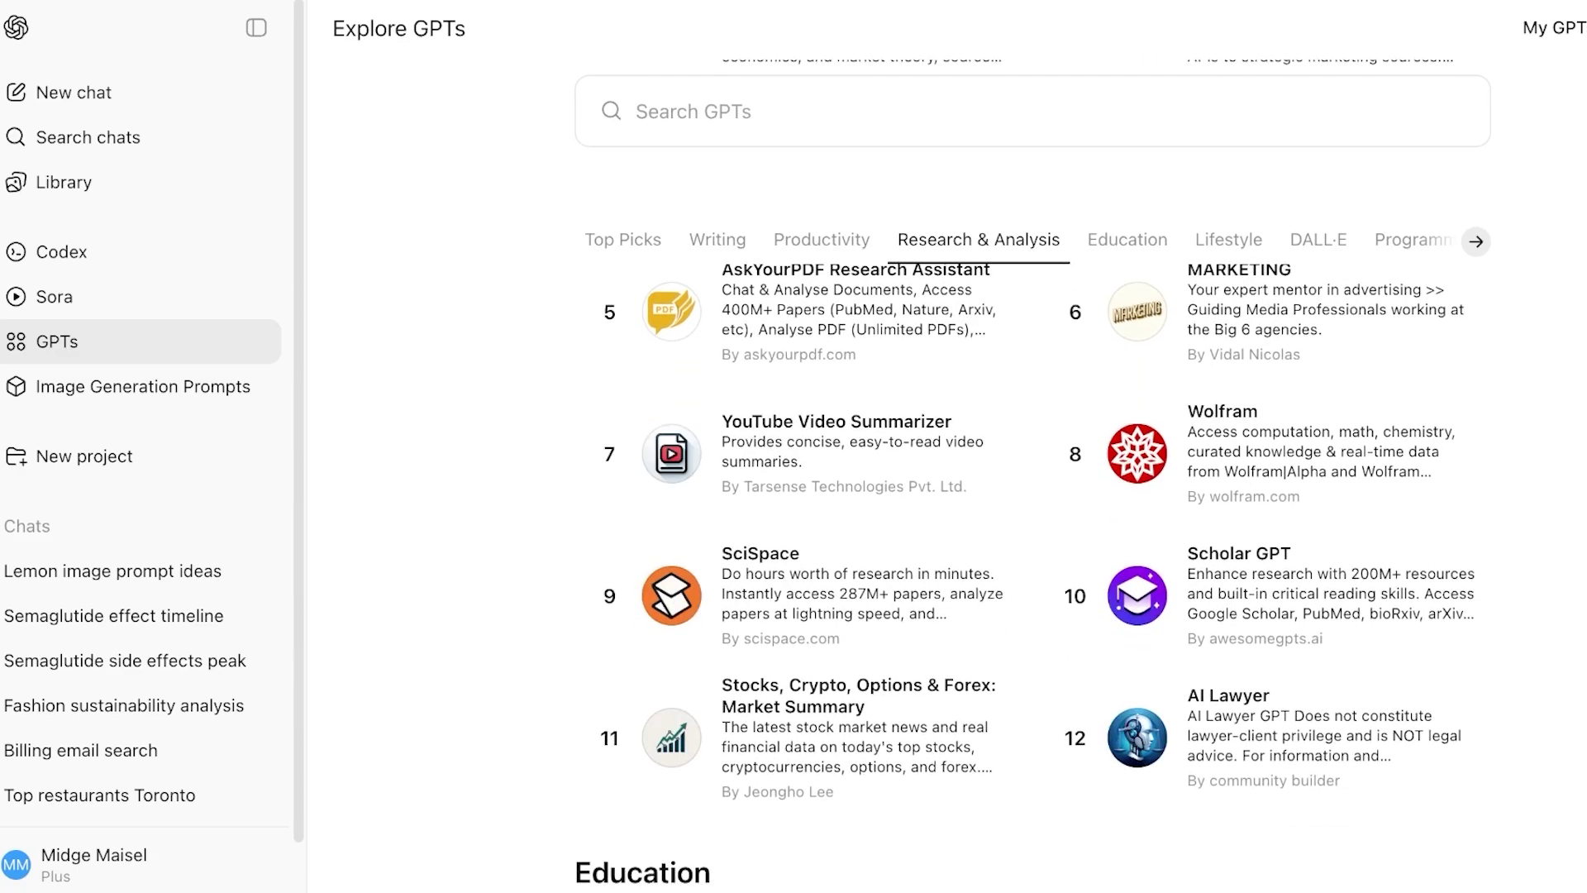
- View the details of the top-ranked Health & Medicine GPT in the Education category, and close them
scroll(1032, 496, down, 5)
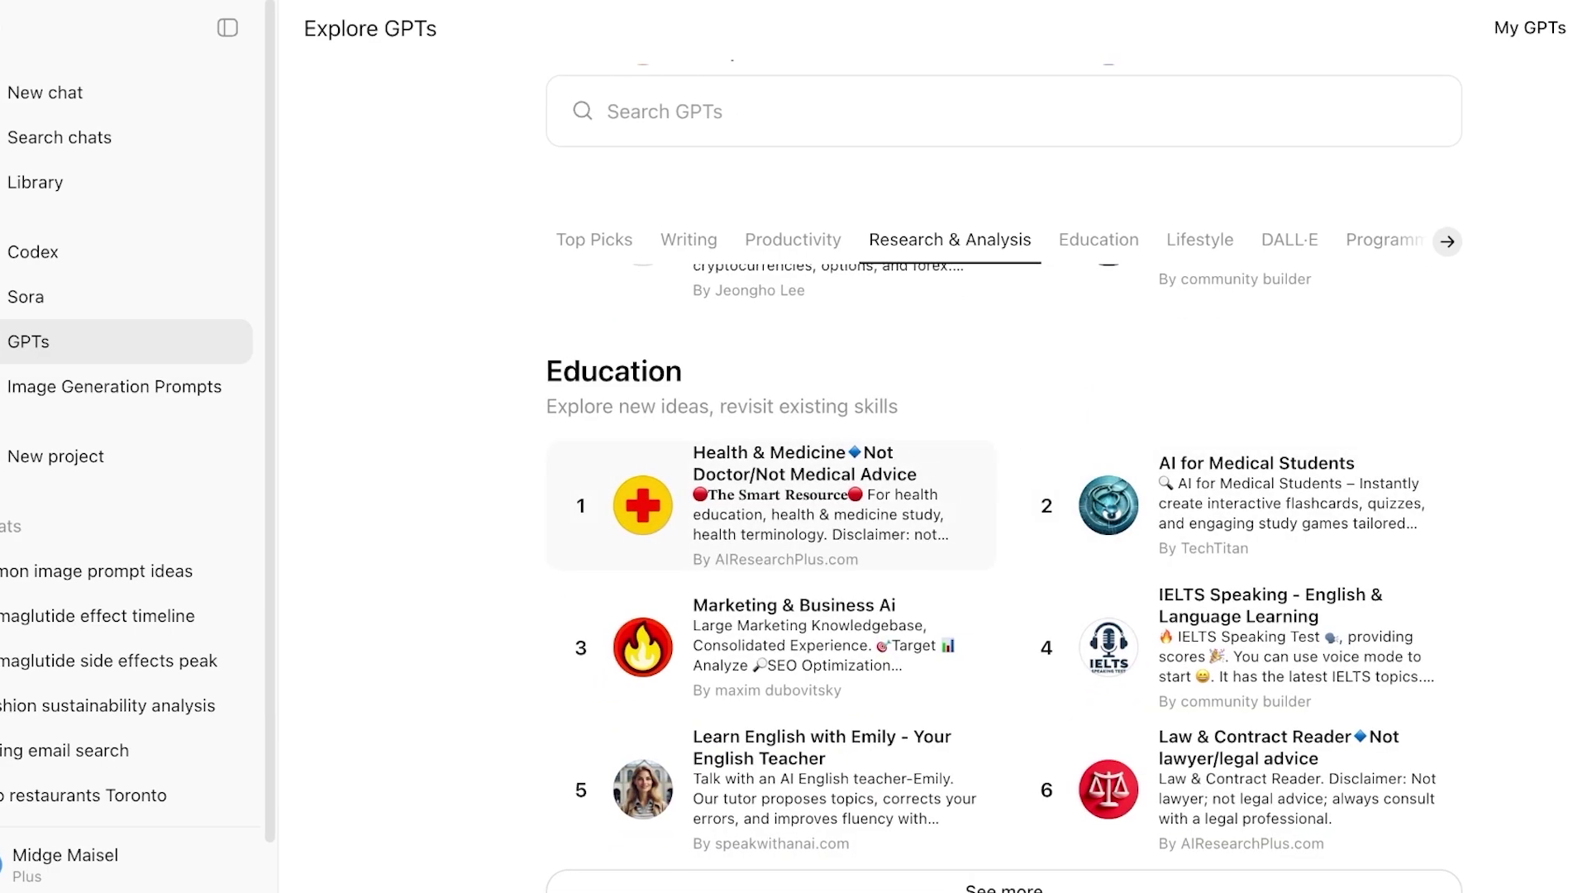
click(826, 504)
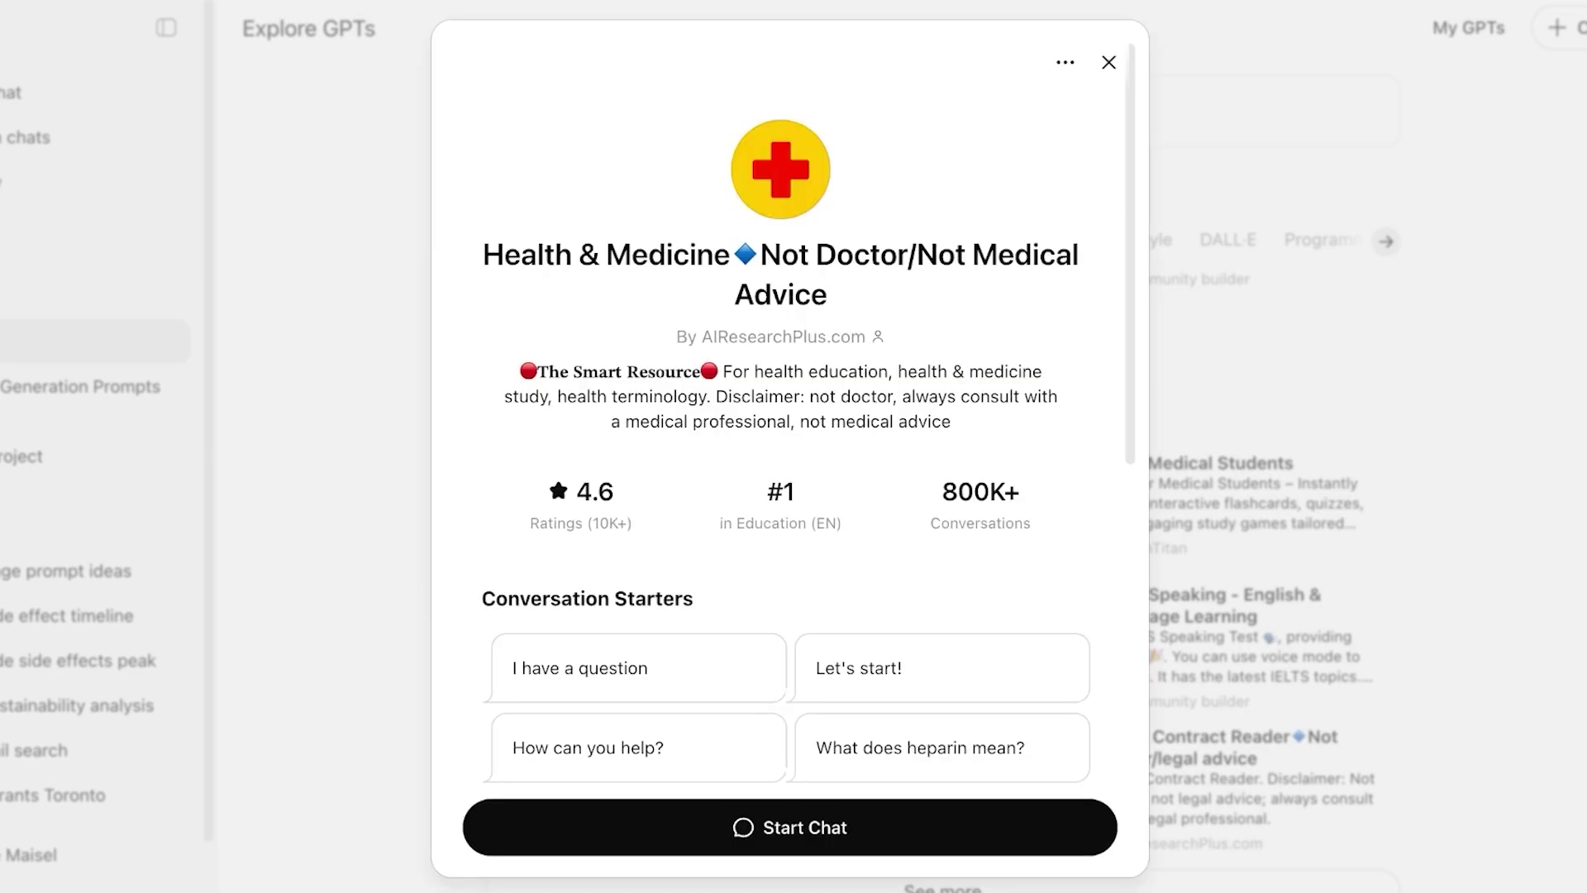
key(Escape)
- Browse the store's GPT categories from Top Picks through Writing and Productivity to Research & Analysis
scroll(943, 529, up, 10)
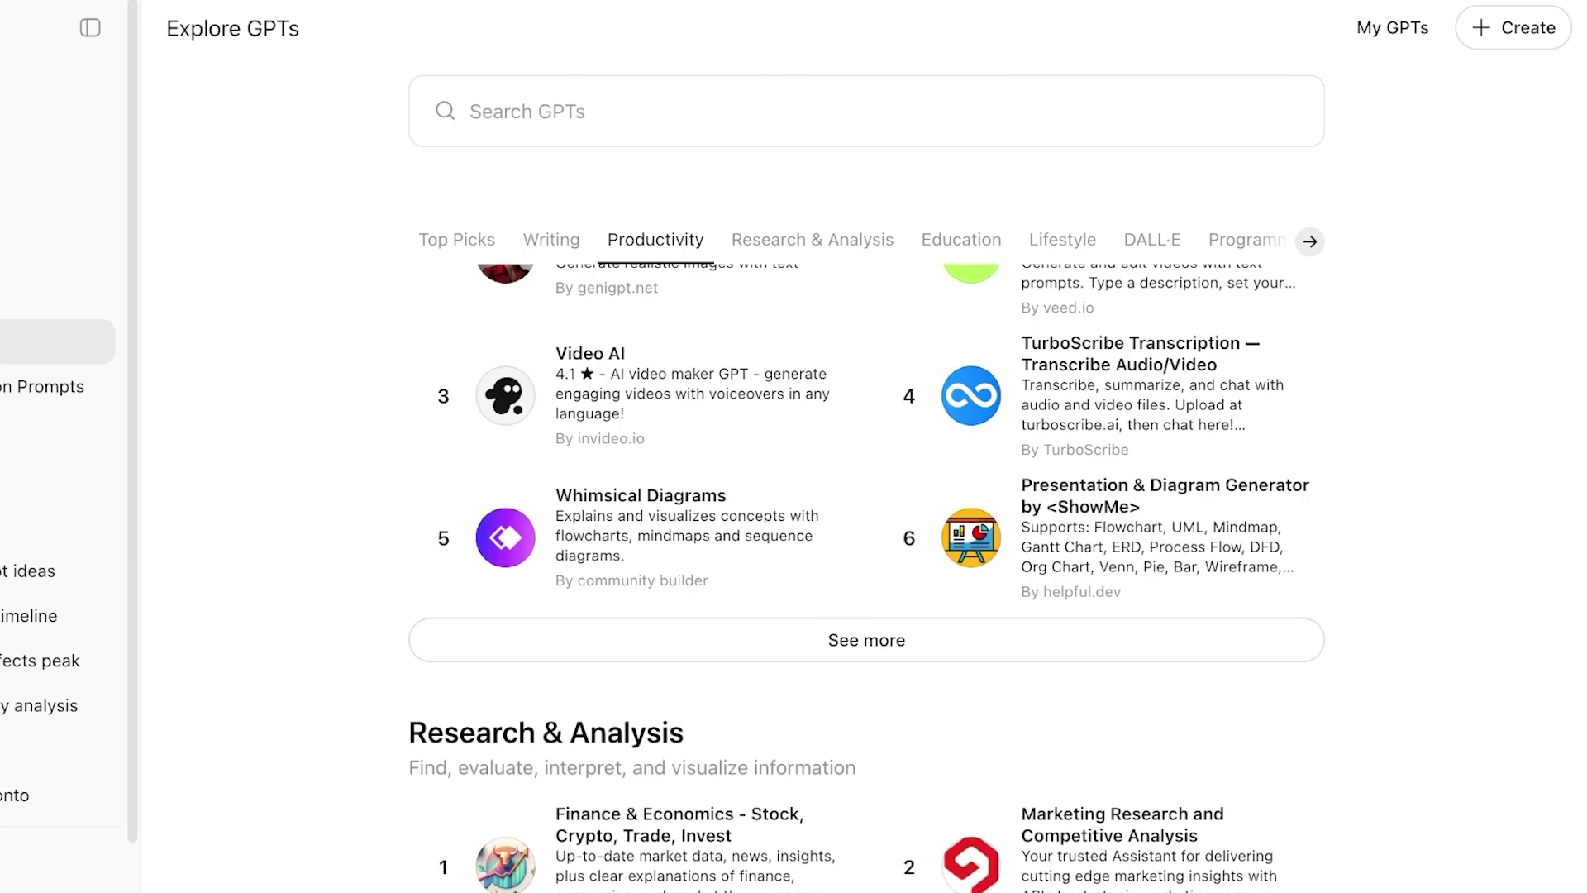
click(456, 239)
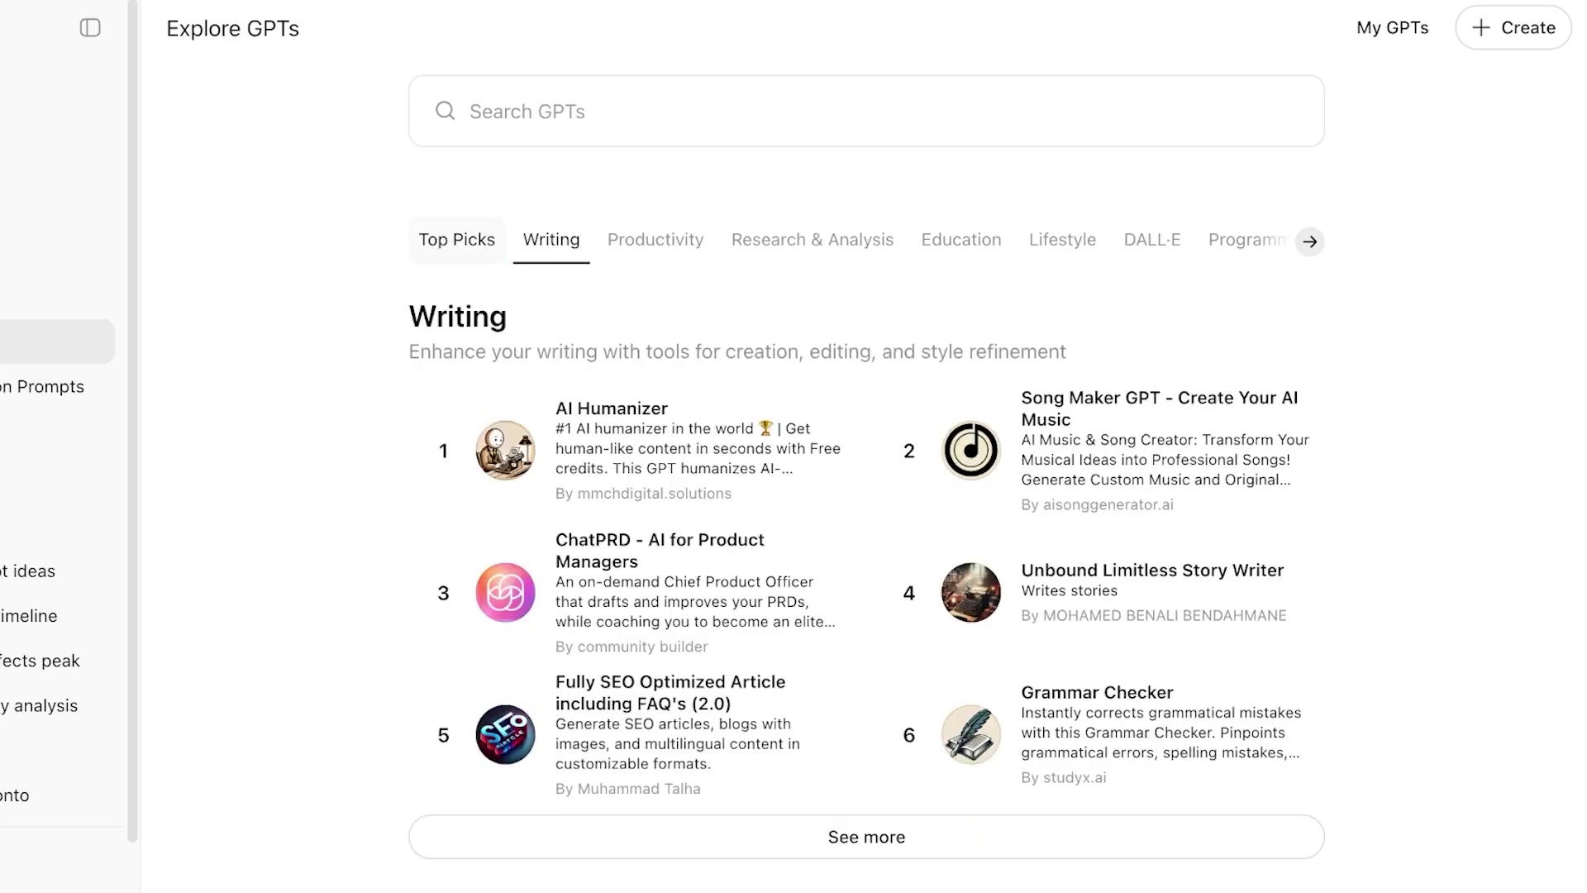
click(550, 239)
click(654, 240)
click(812, 240)
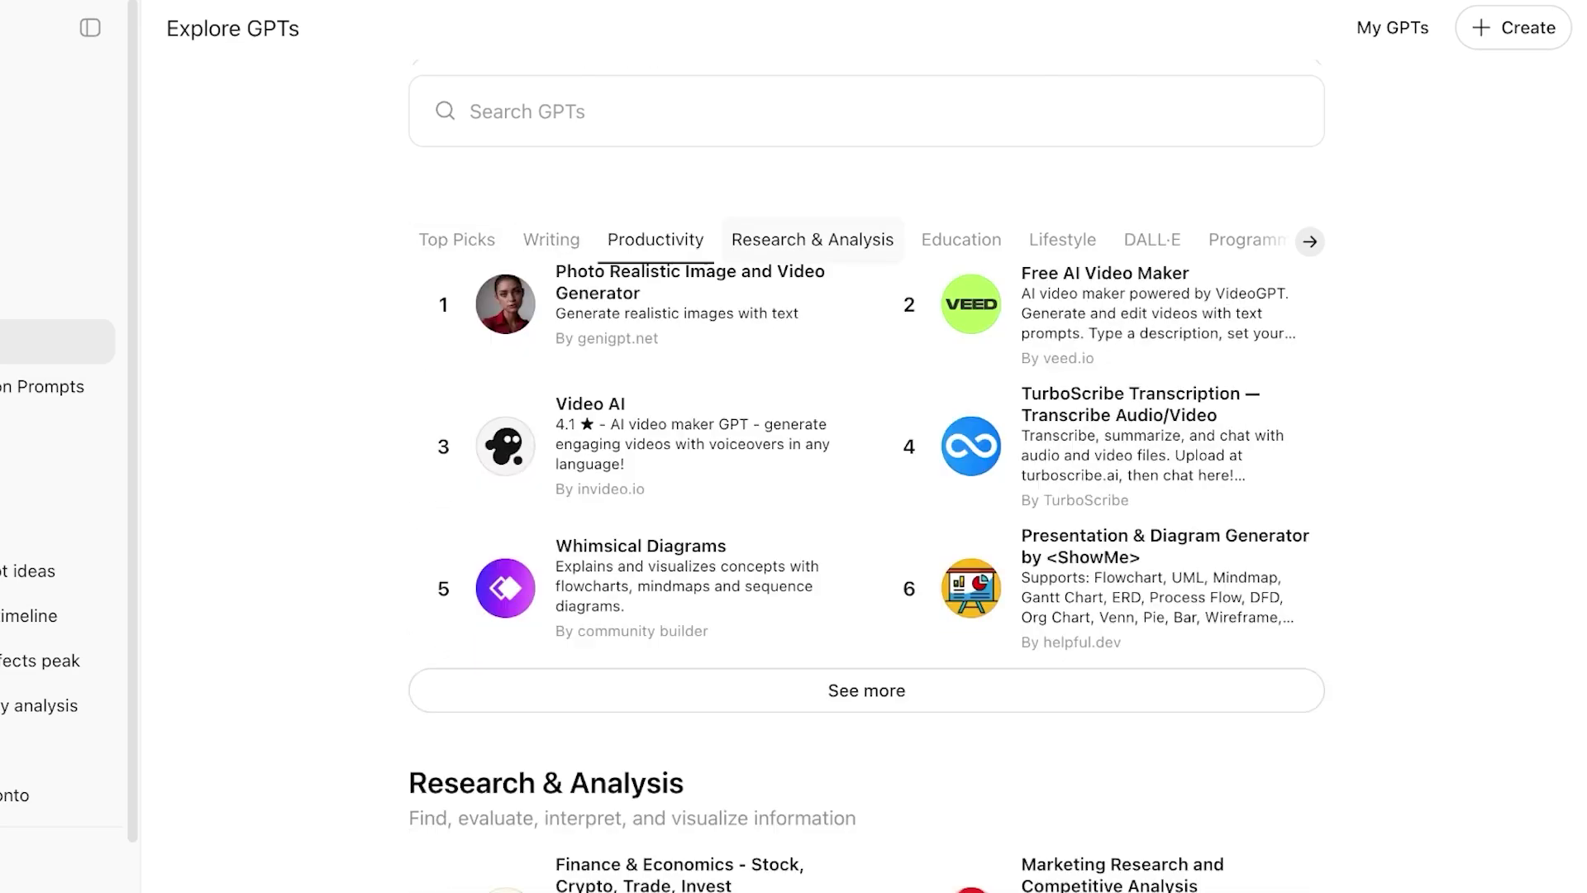
- Look through the store's GPT listings from Productivity down to Lifestyle and DALL·E, and return to the trending top picks
scroll(1062, 240, down, 20)
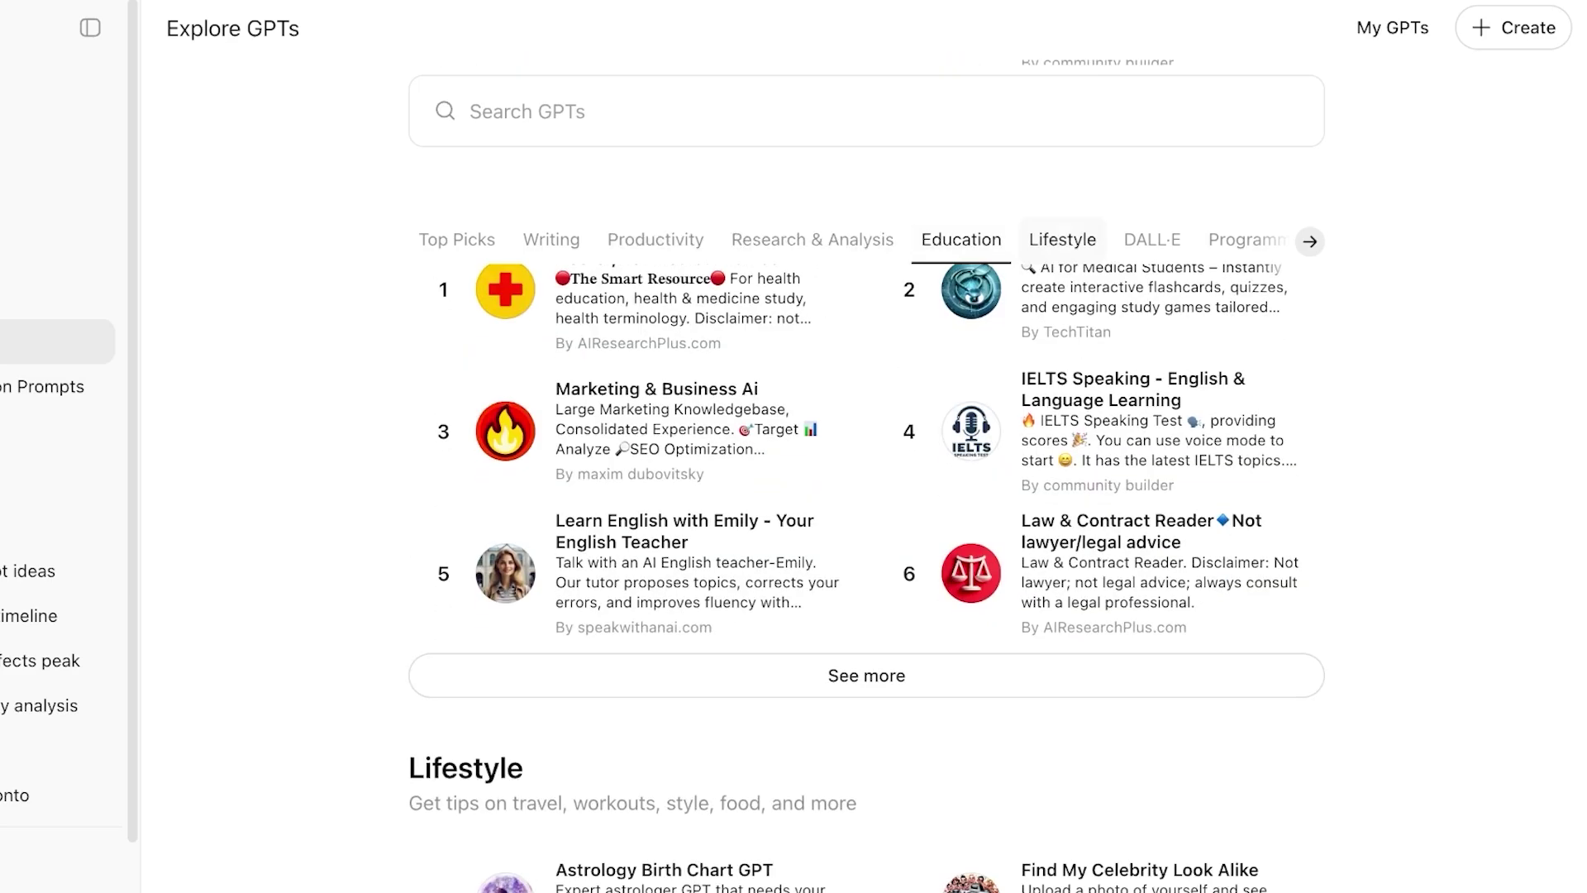
scroll(1151, 430, up, 1)
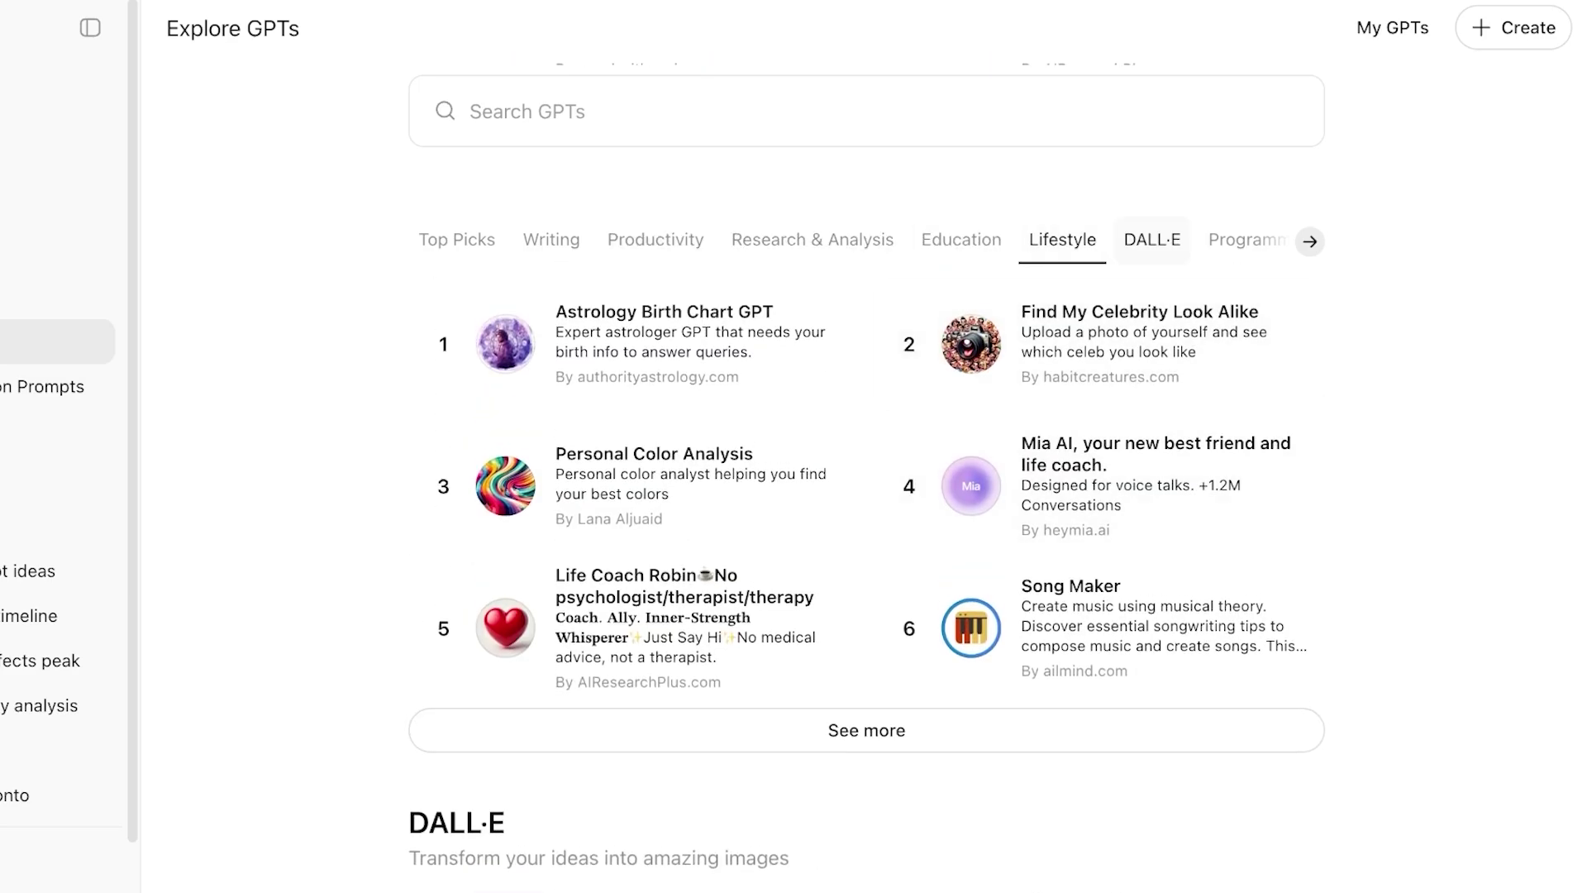
scroll(1151, 239, down, 15)
scroll(634, 552, up, 20)
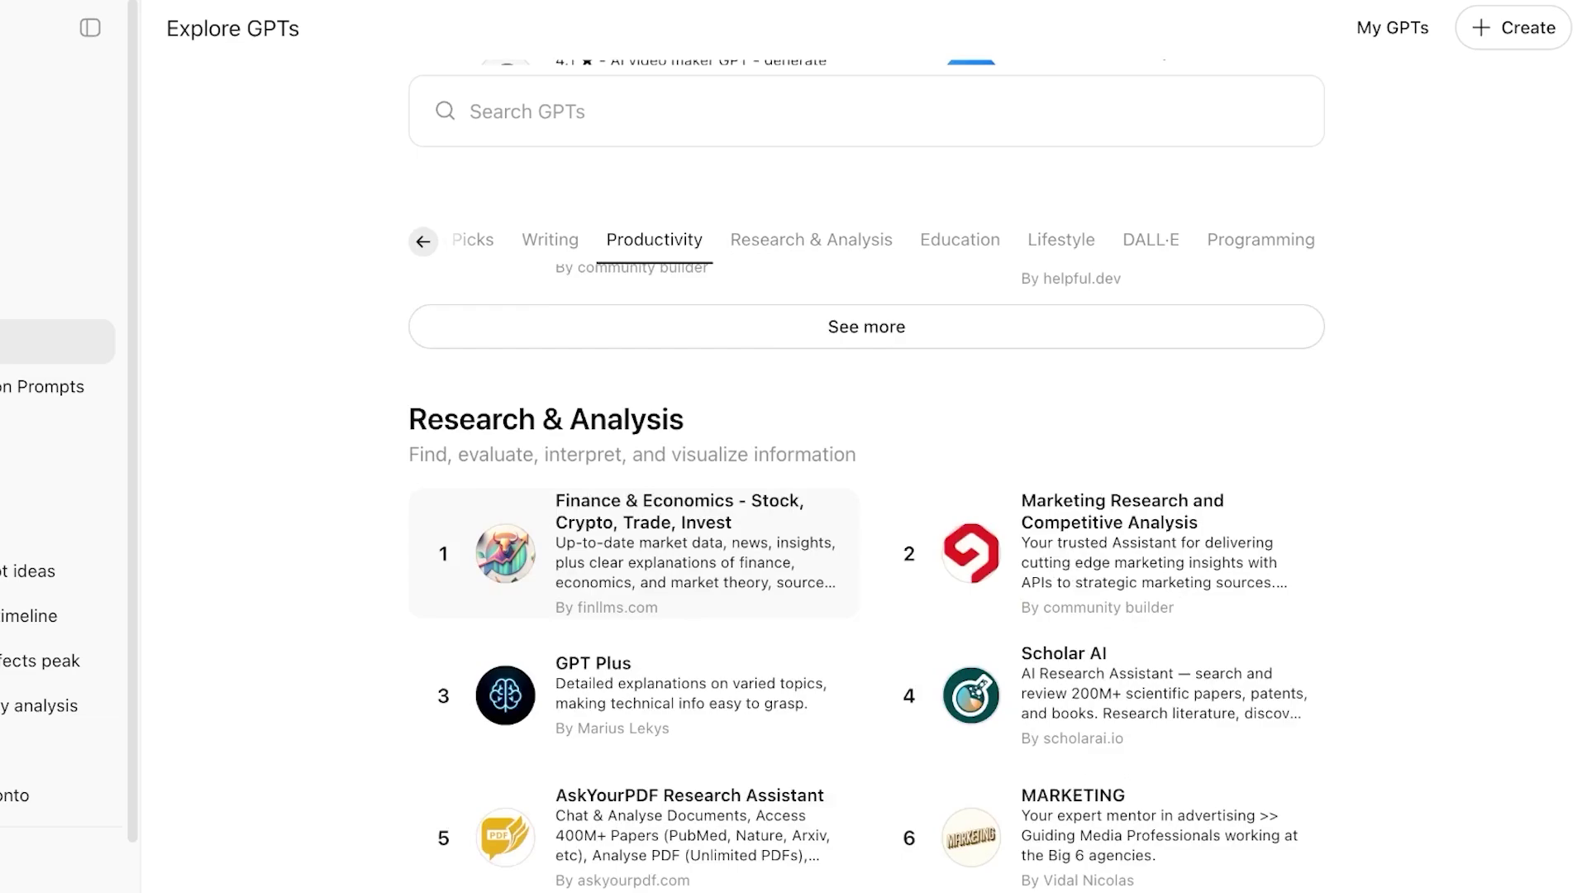
scroll(661, 579, up, 1)
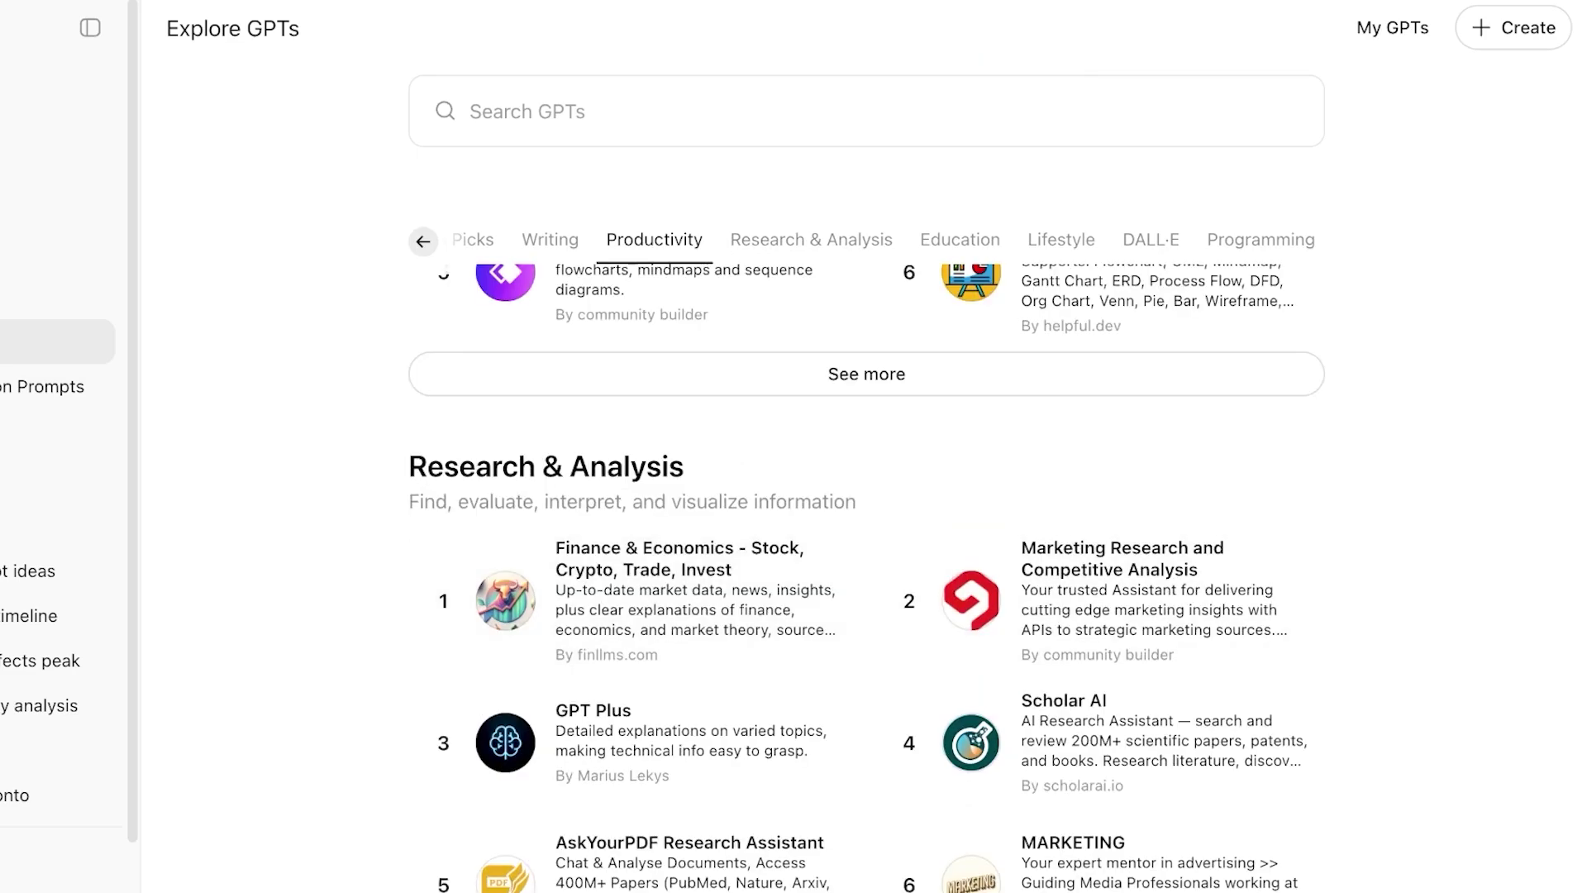
scroll(866, 579, up, 12)
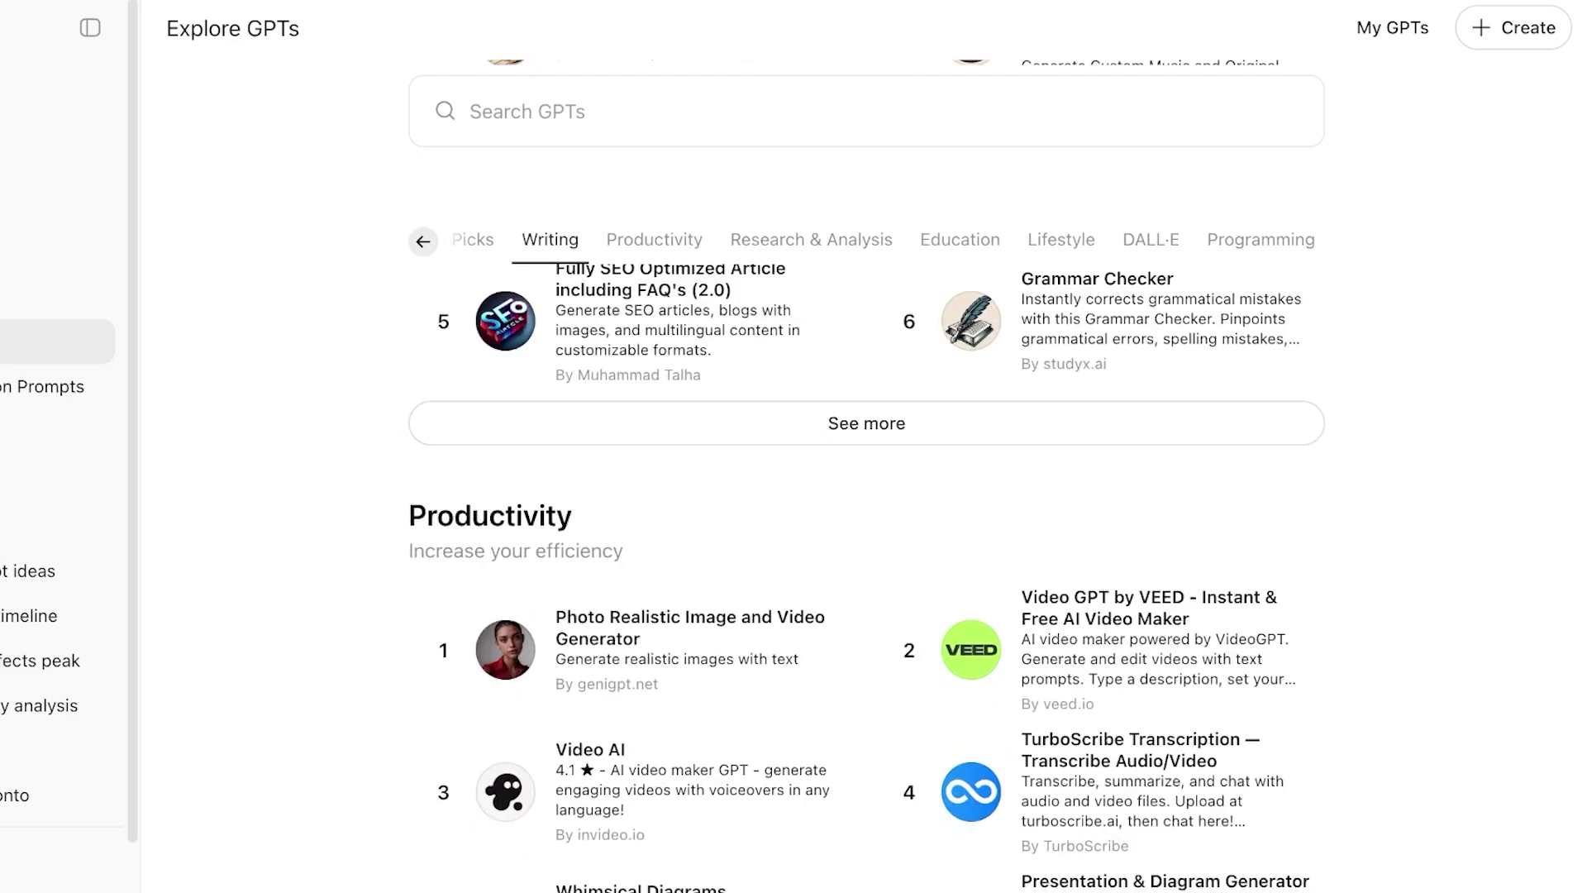
scroll(867, 579, up, 15)
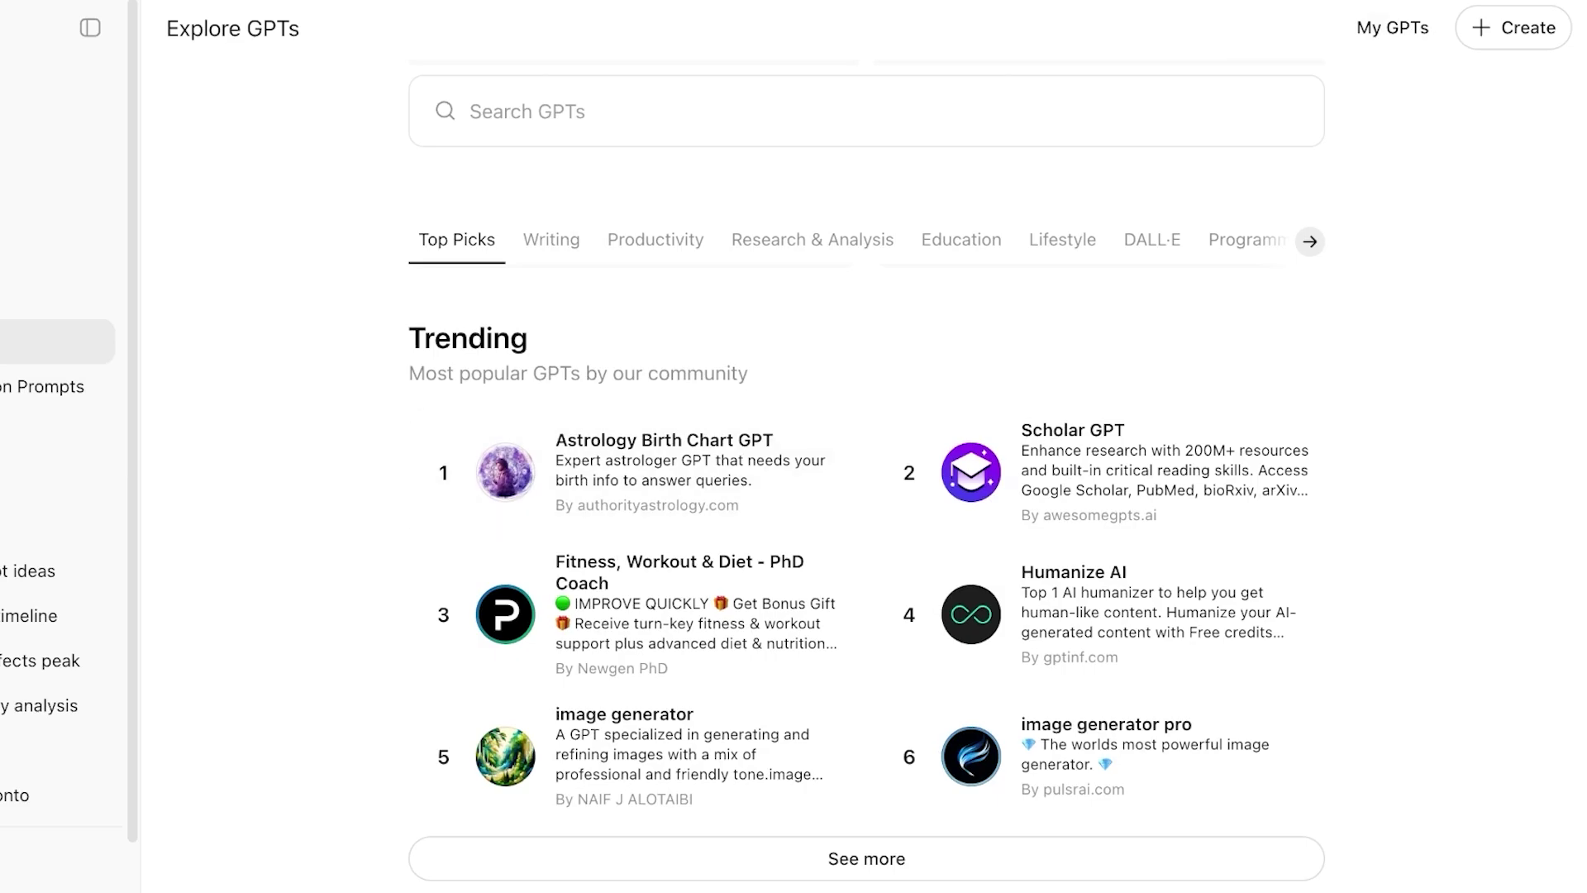
- Start creating a new GPT from the list of own GPTs and name it "Astro GPT" in its configuration
click(1392, 28)
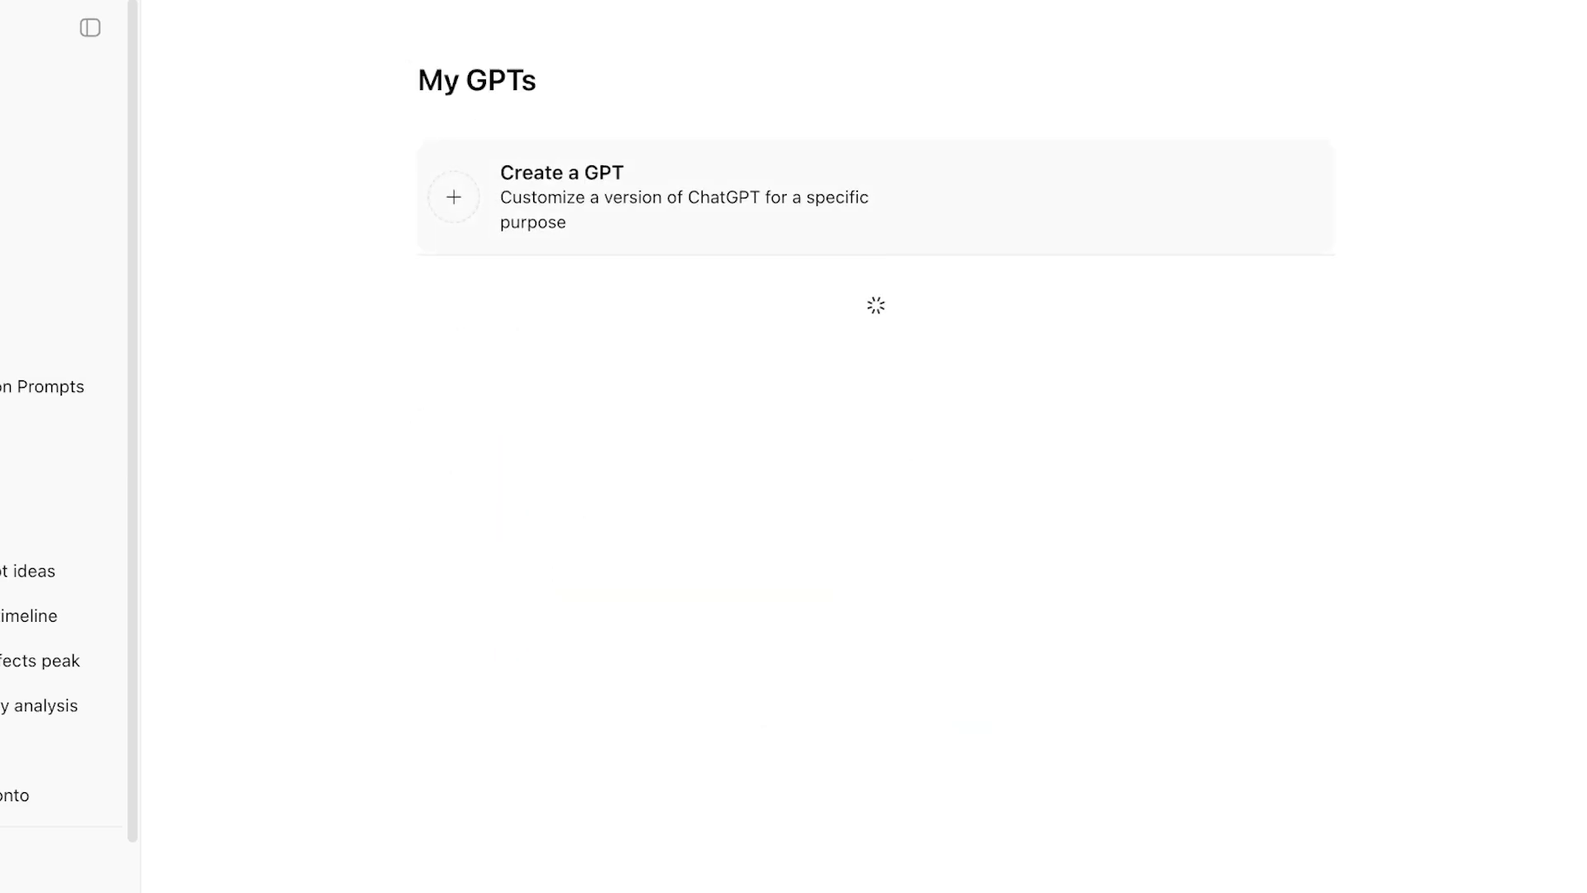
click(560, 177)
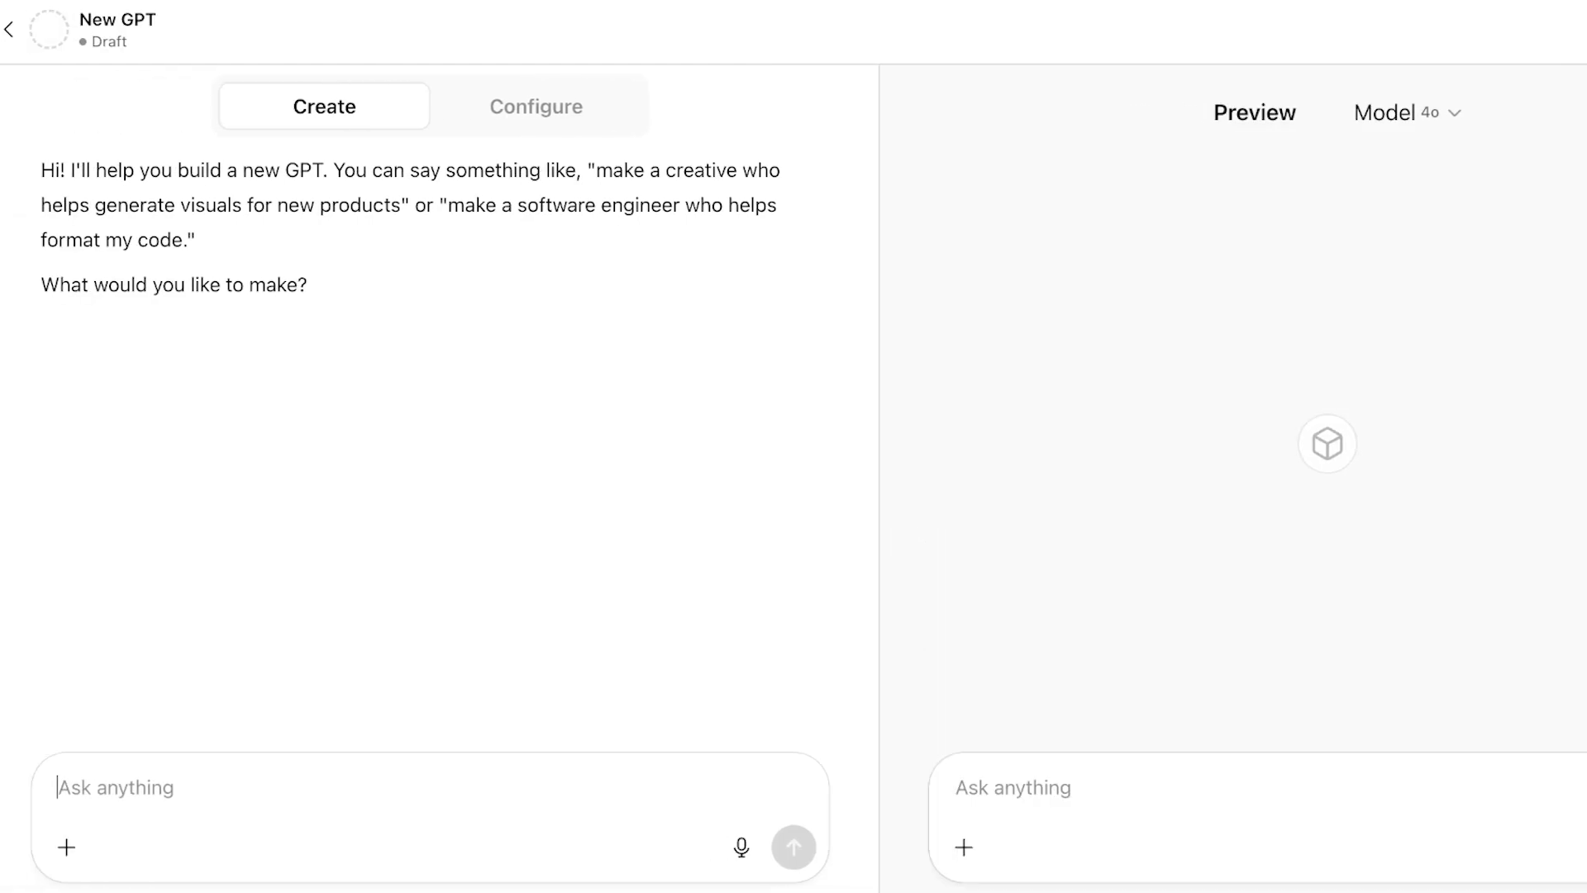
click(536, 106)
click(18, 331)
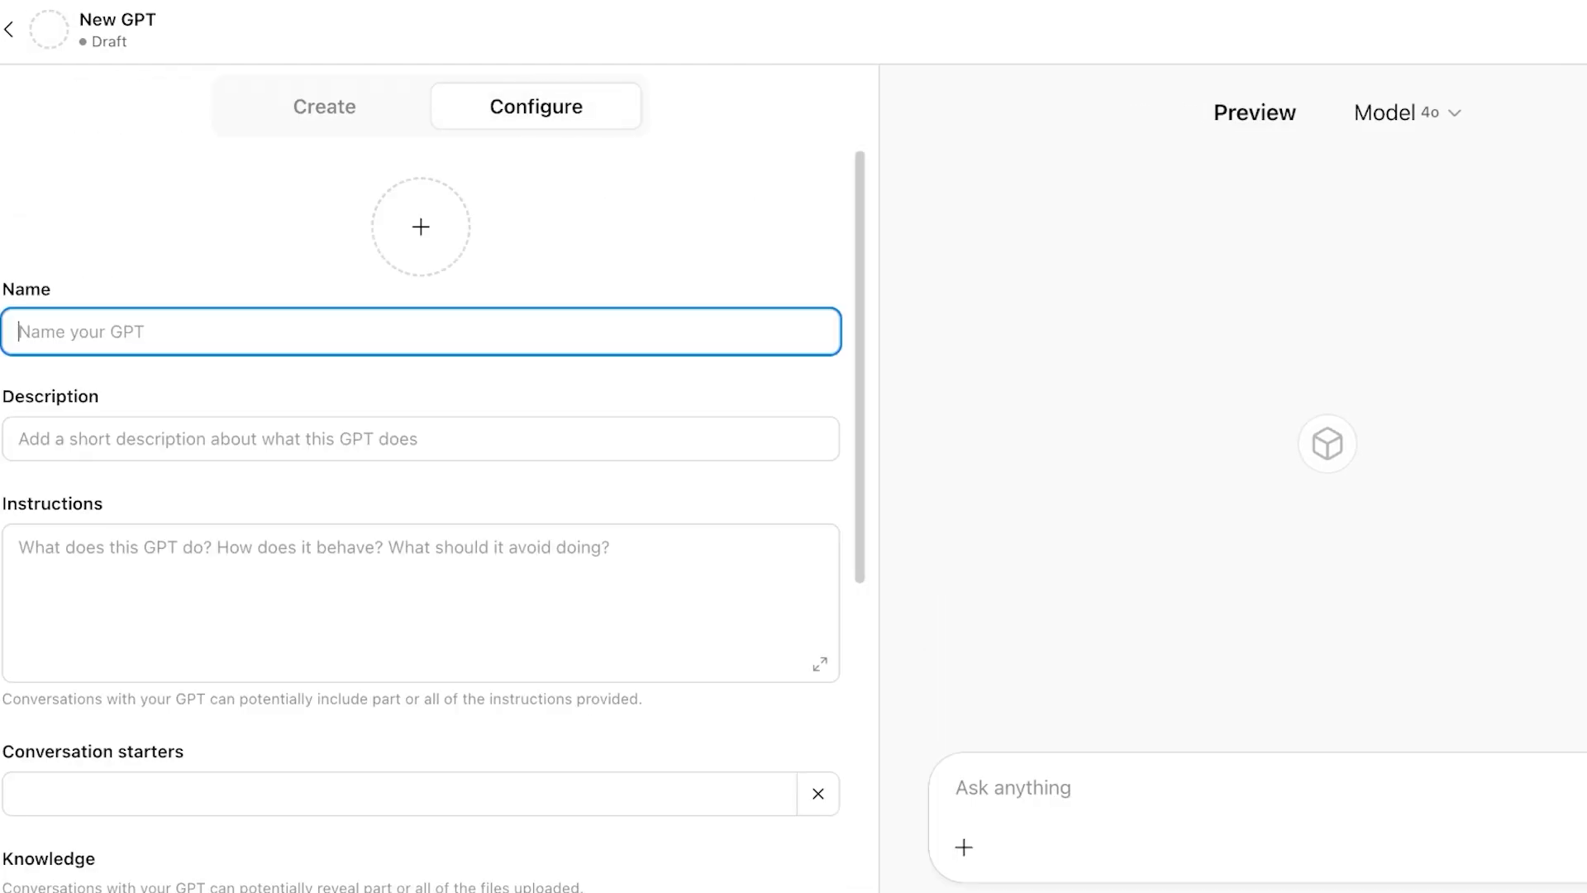
text(G)
key(BackSpace)
text(Astro)
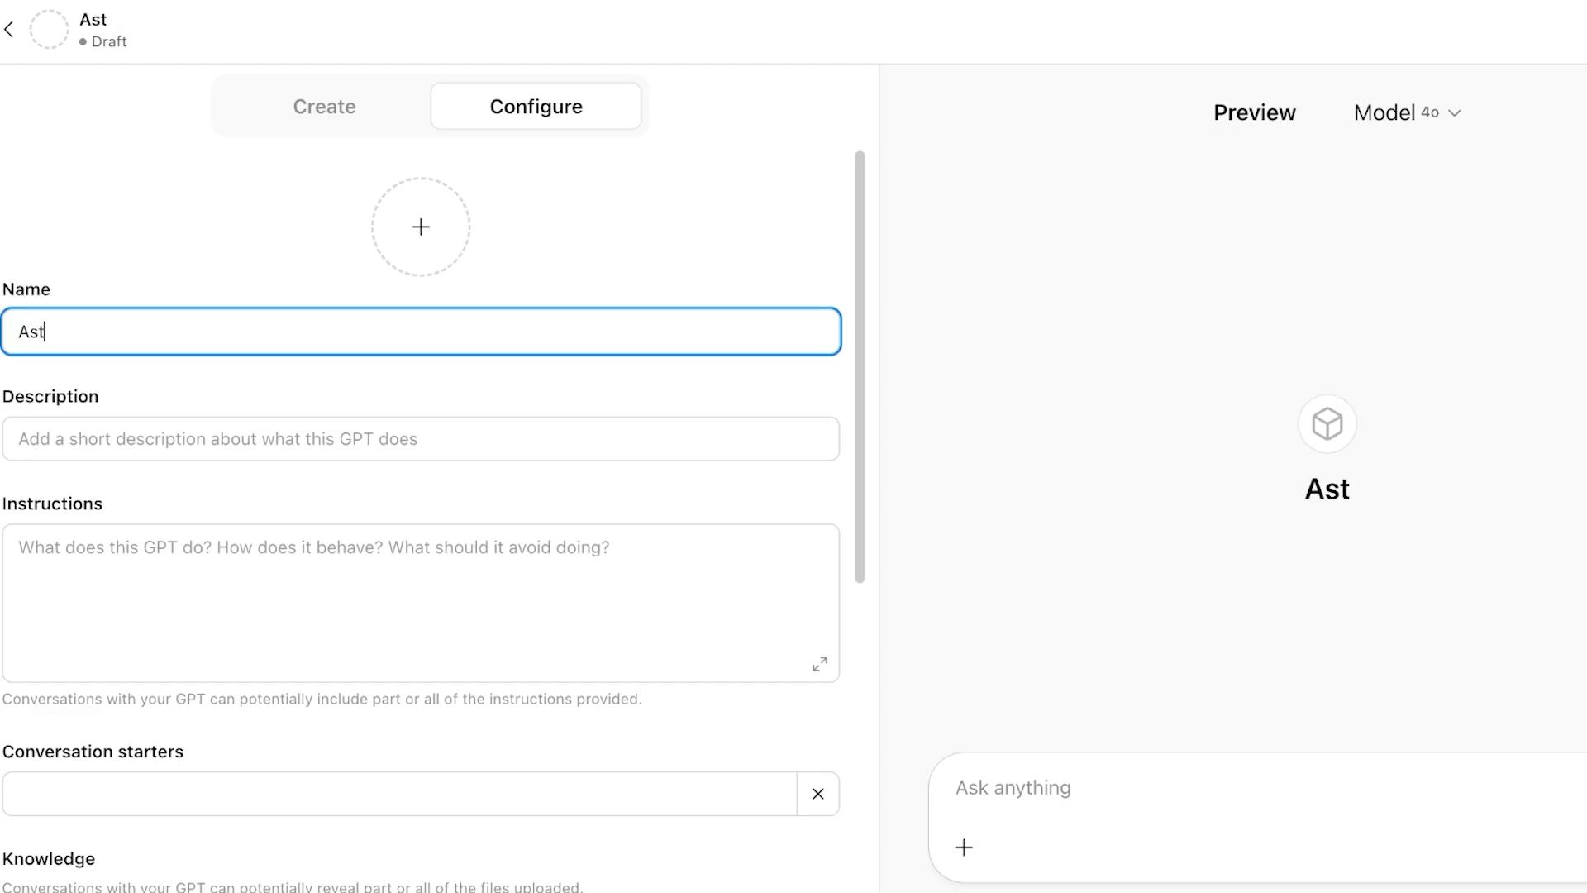
text(GPT)
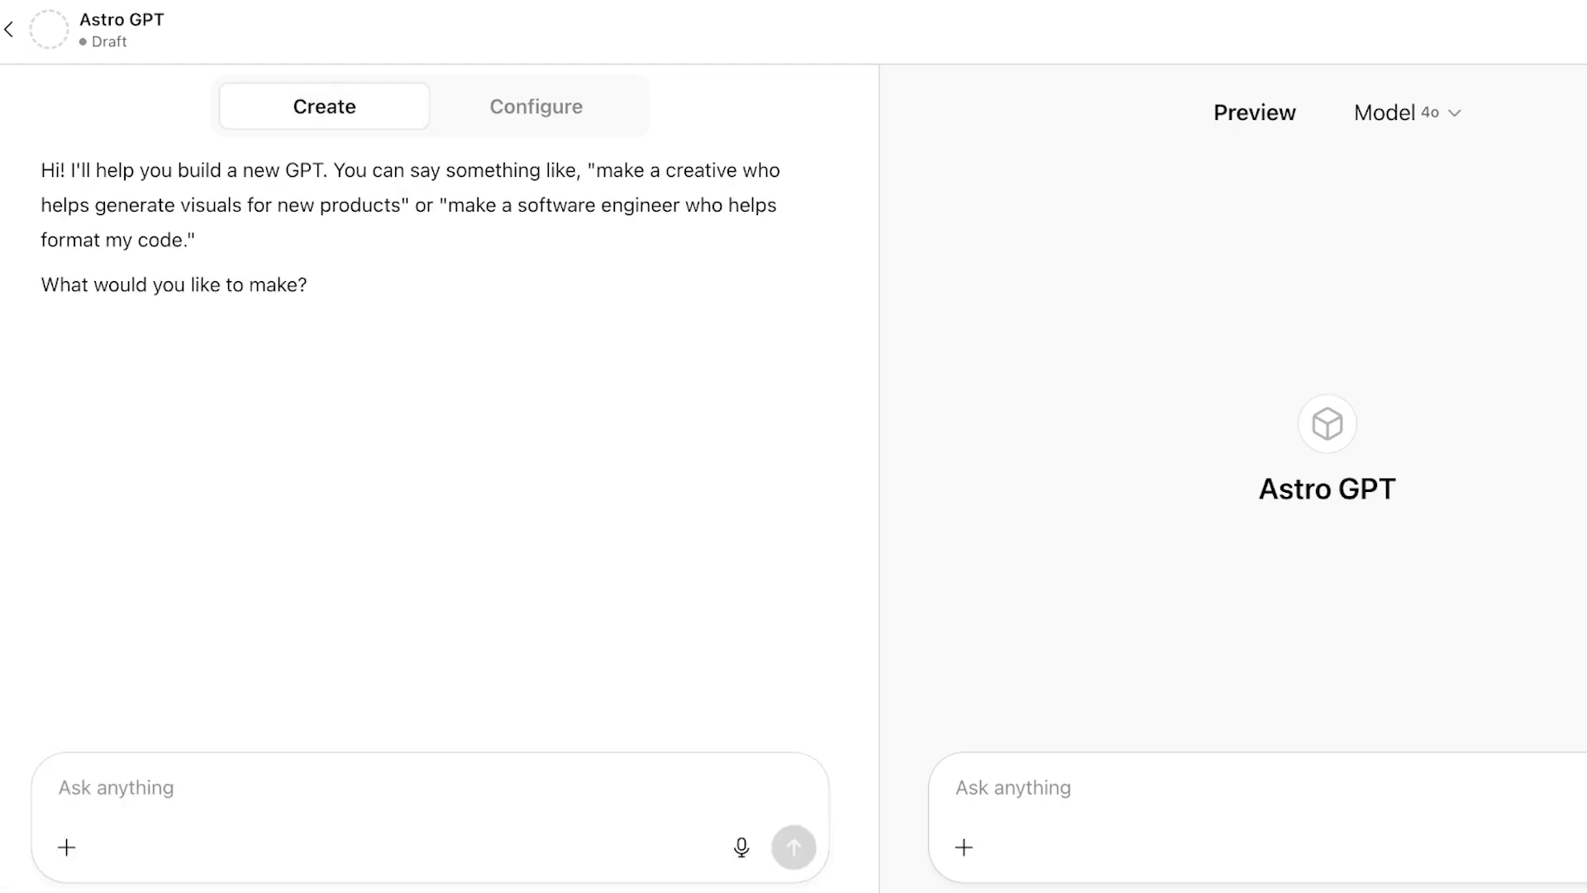
- Tell the GPT builder to make "A gpt that predicts your day based on your horoscope star signs and moon signs"
text(A)
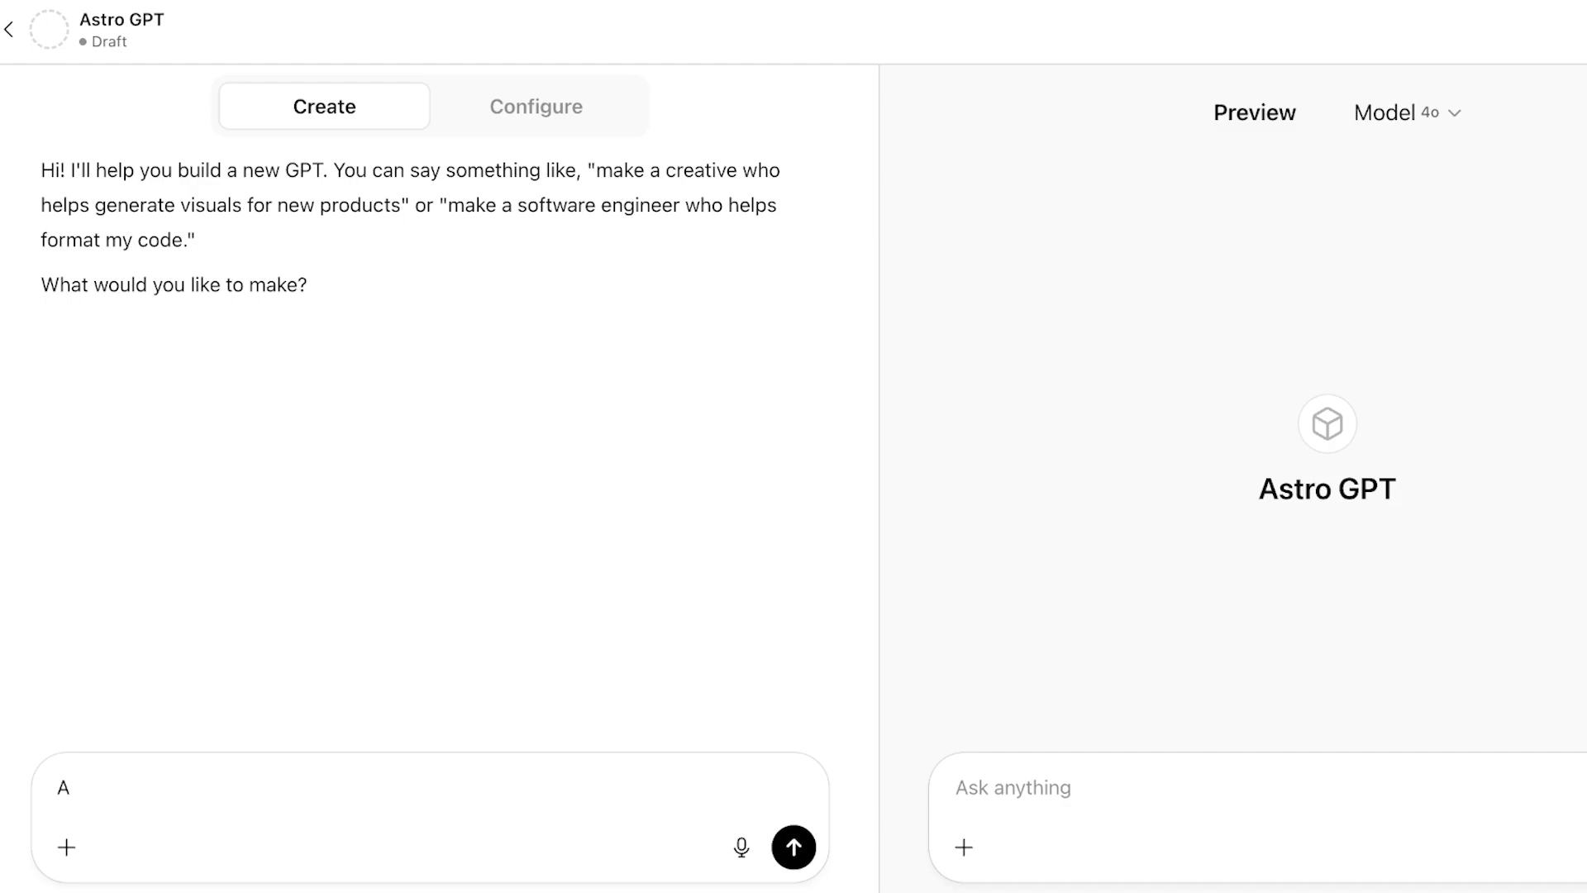
text( gpt that predicts )
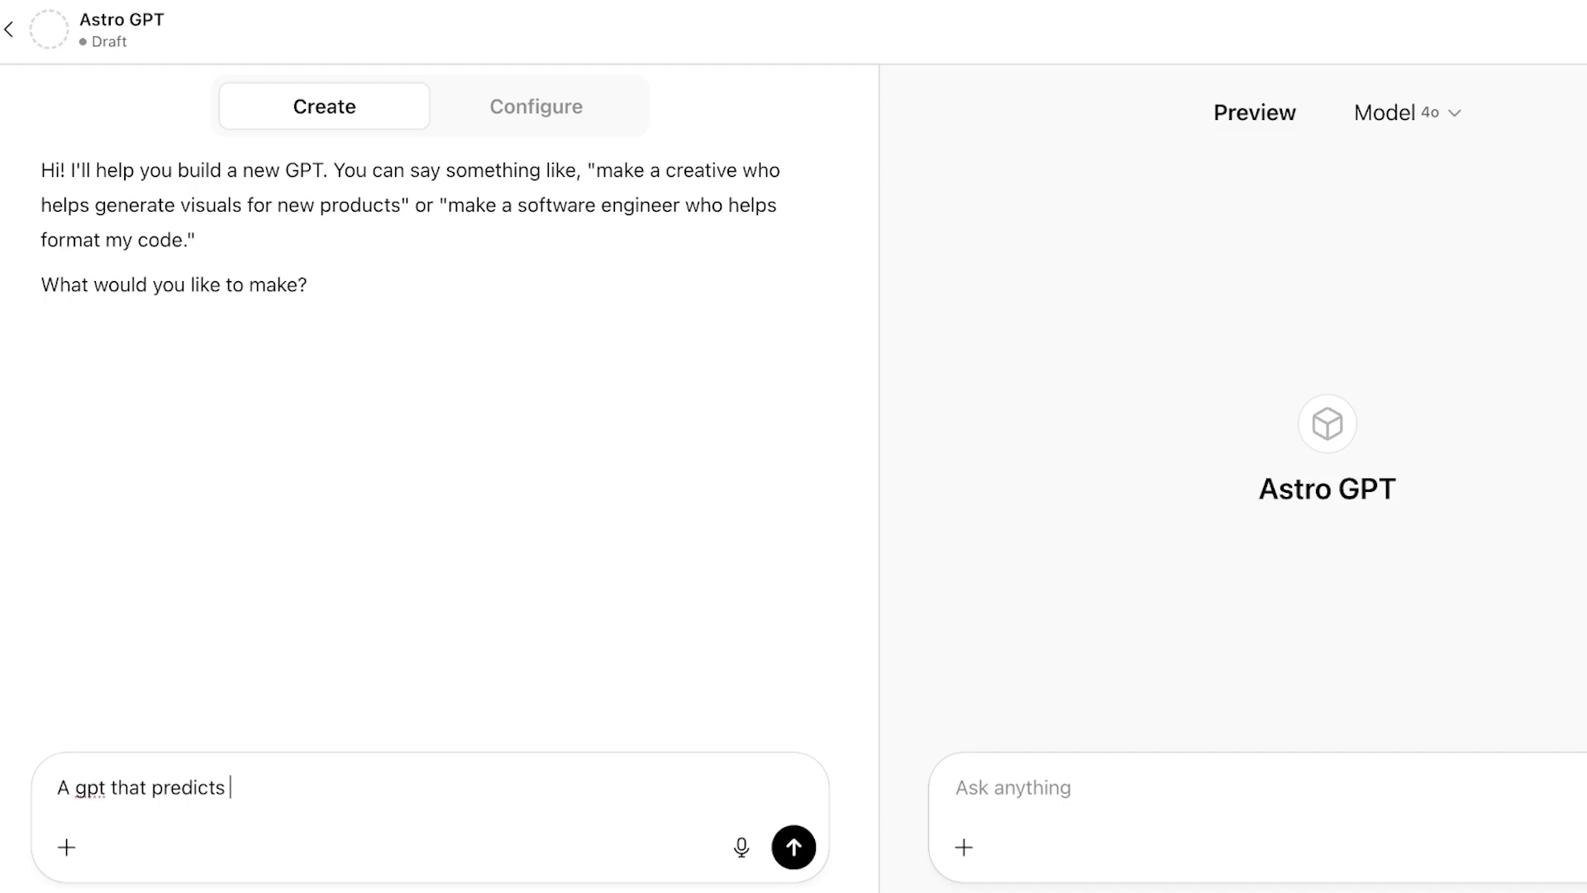
text(your day base)
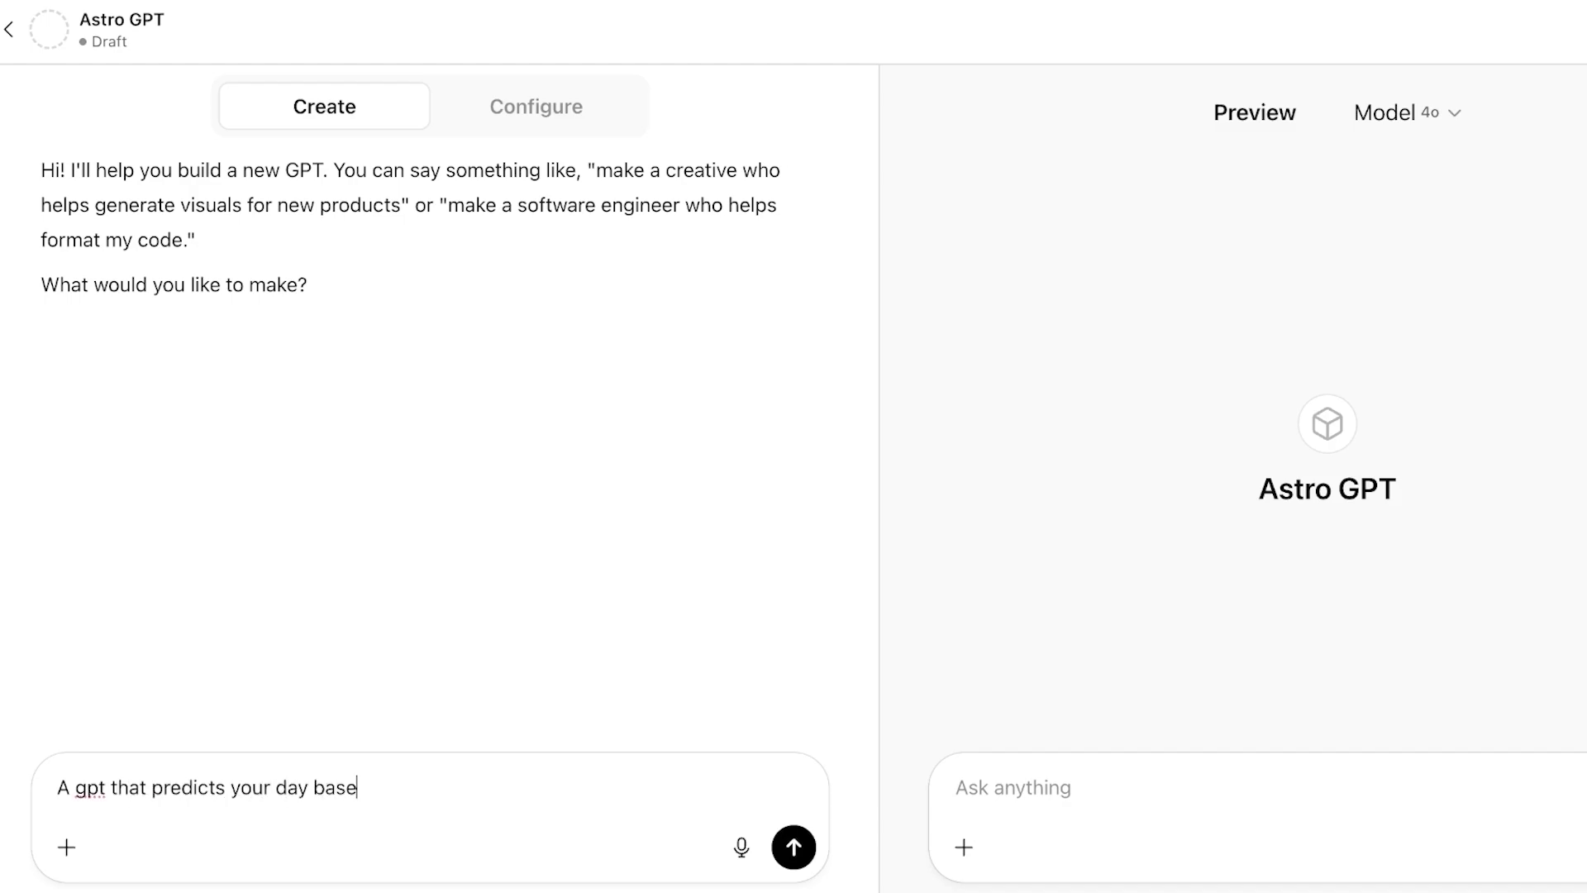
text(d on your horos)
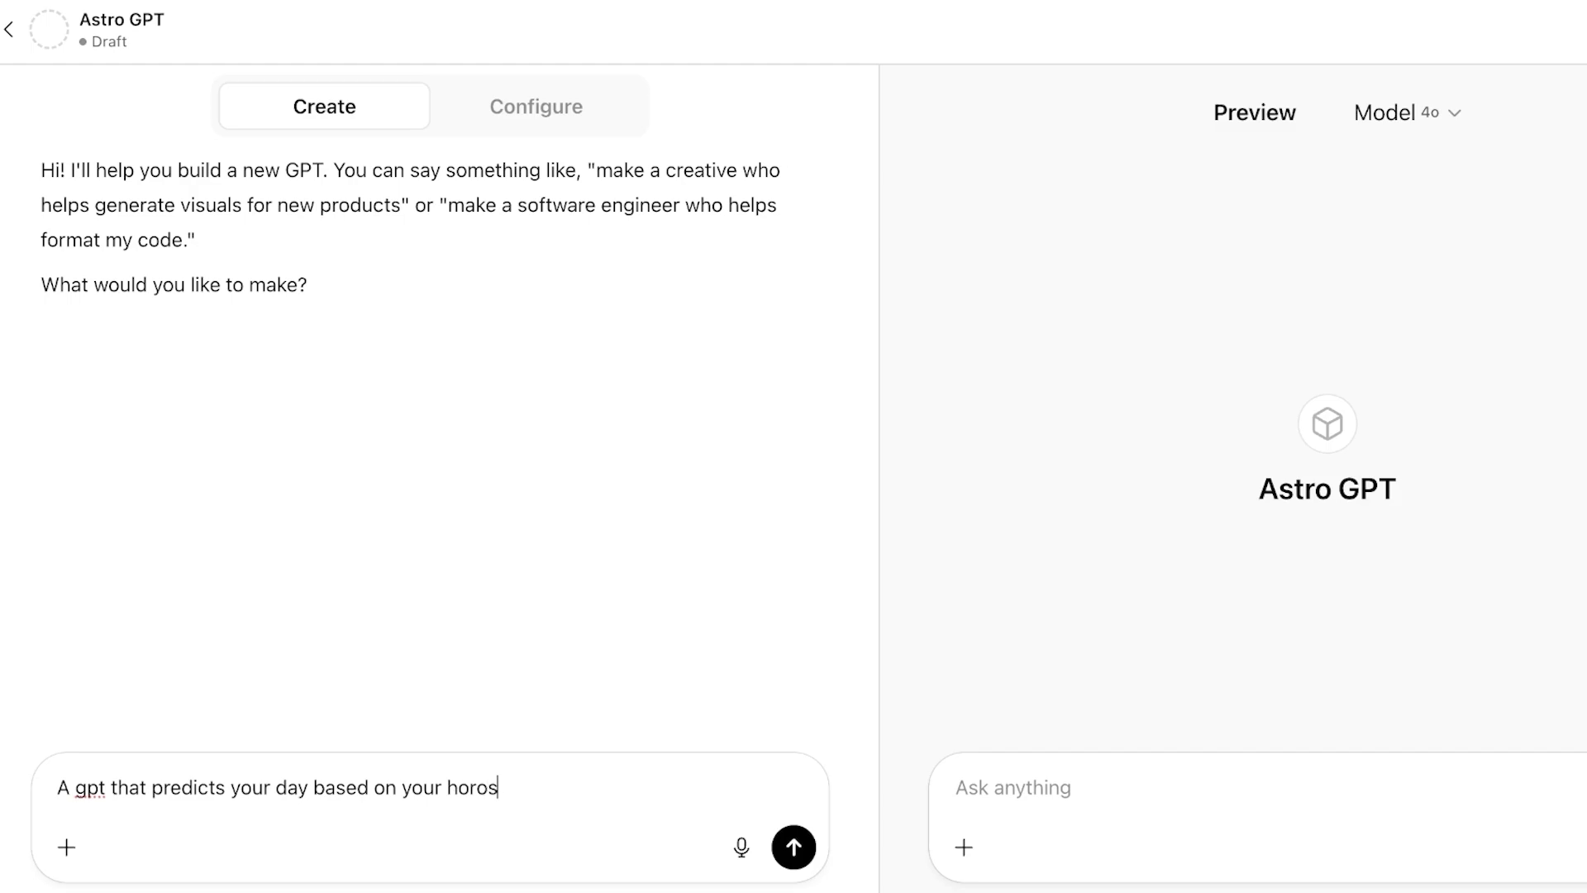
text(cope star signs an)
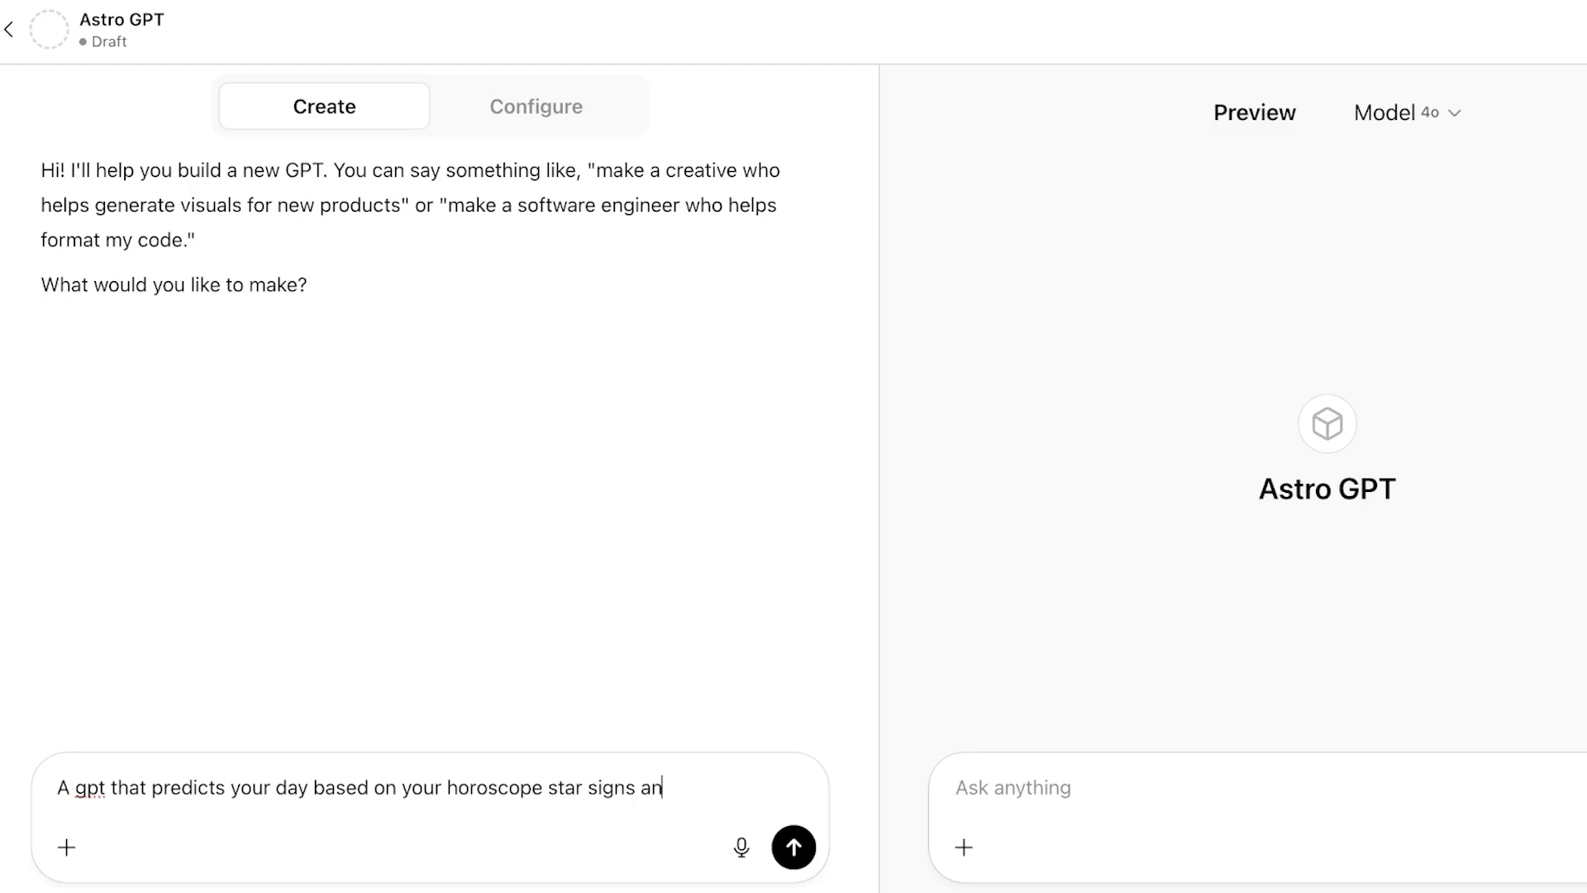
text(d moon signs)
key(Return)
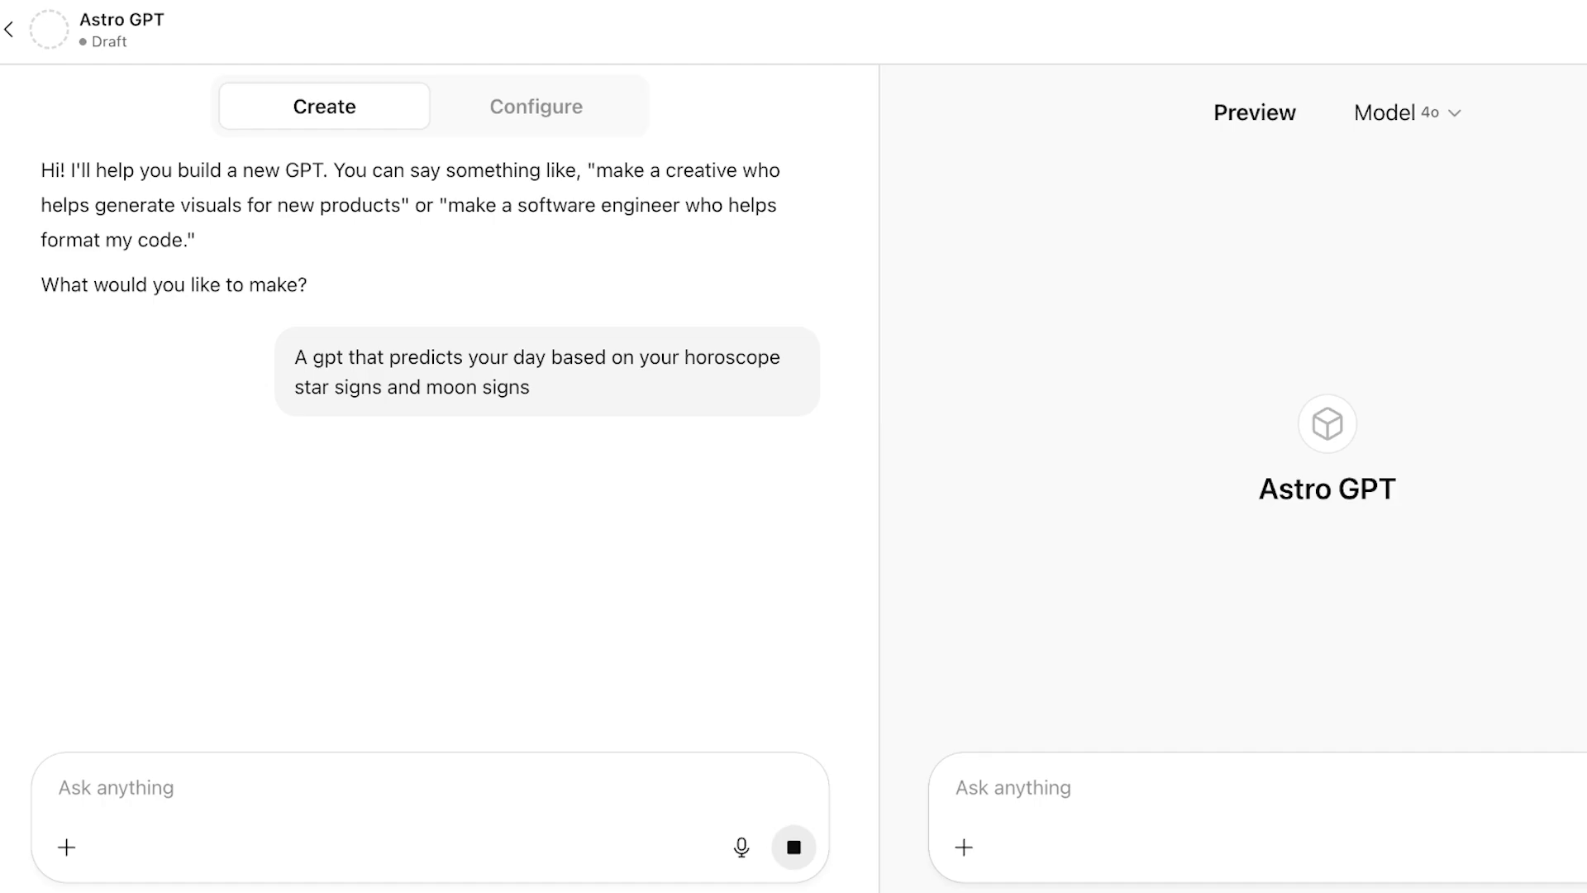
- Accept the builder's suggested name Celestial Day Guide with "Yeah go with it", and approve the generated profile picture with "i like it"
drag(417, 488, 648, 487)
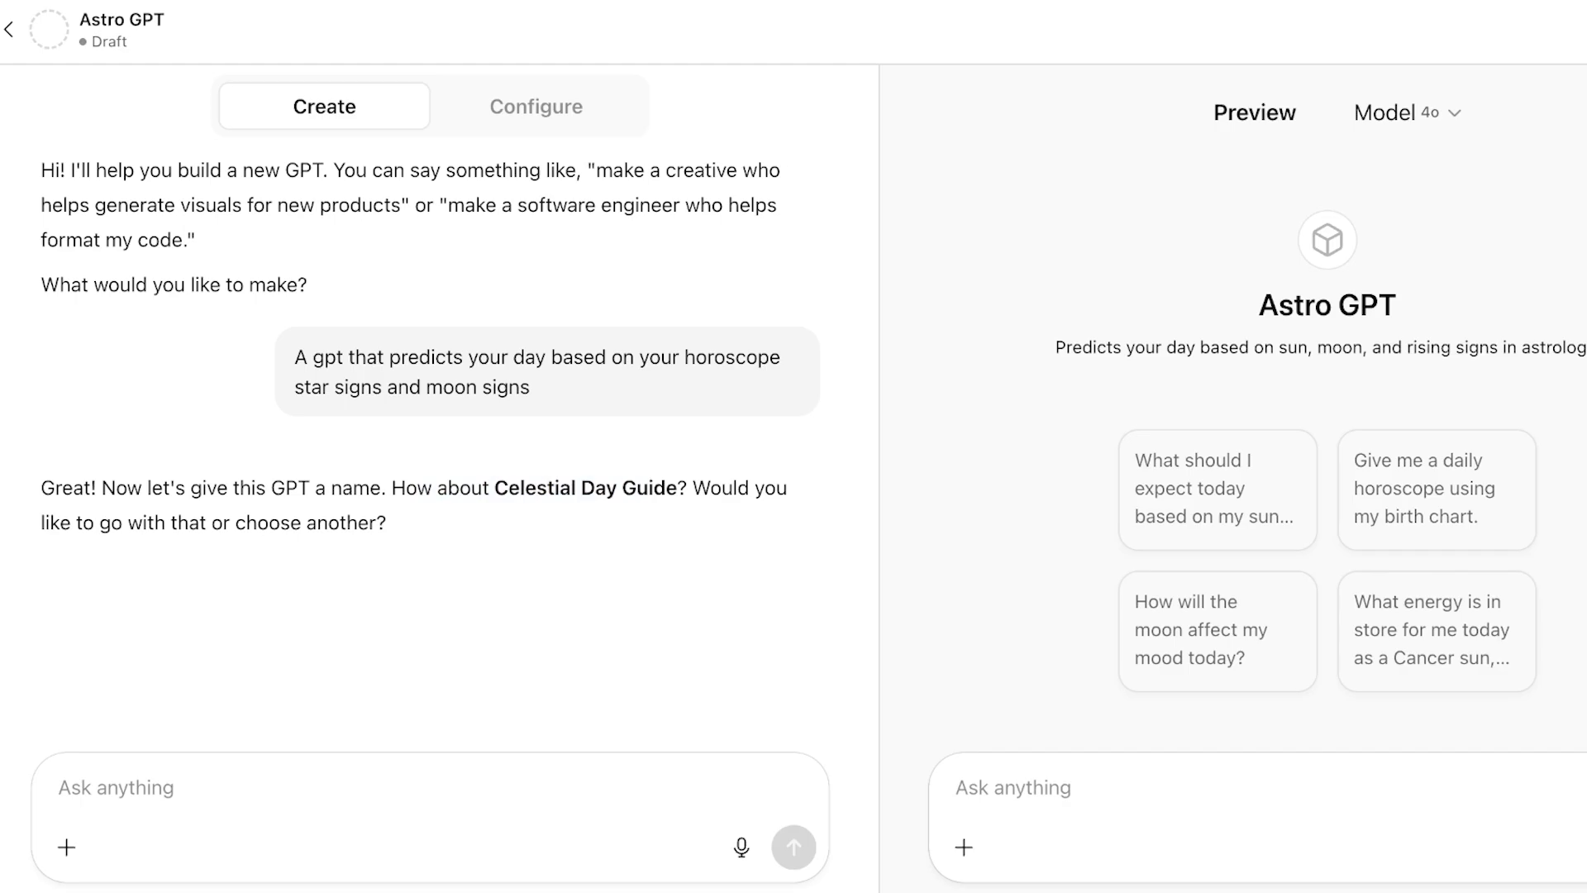
text(Yeah go with )
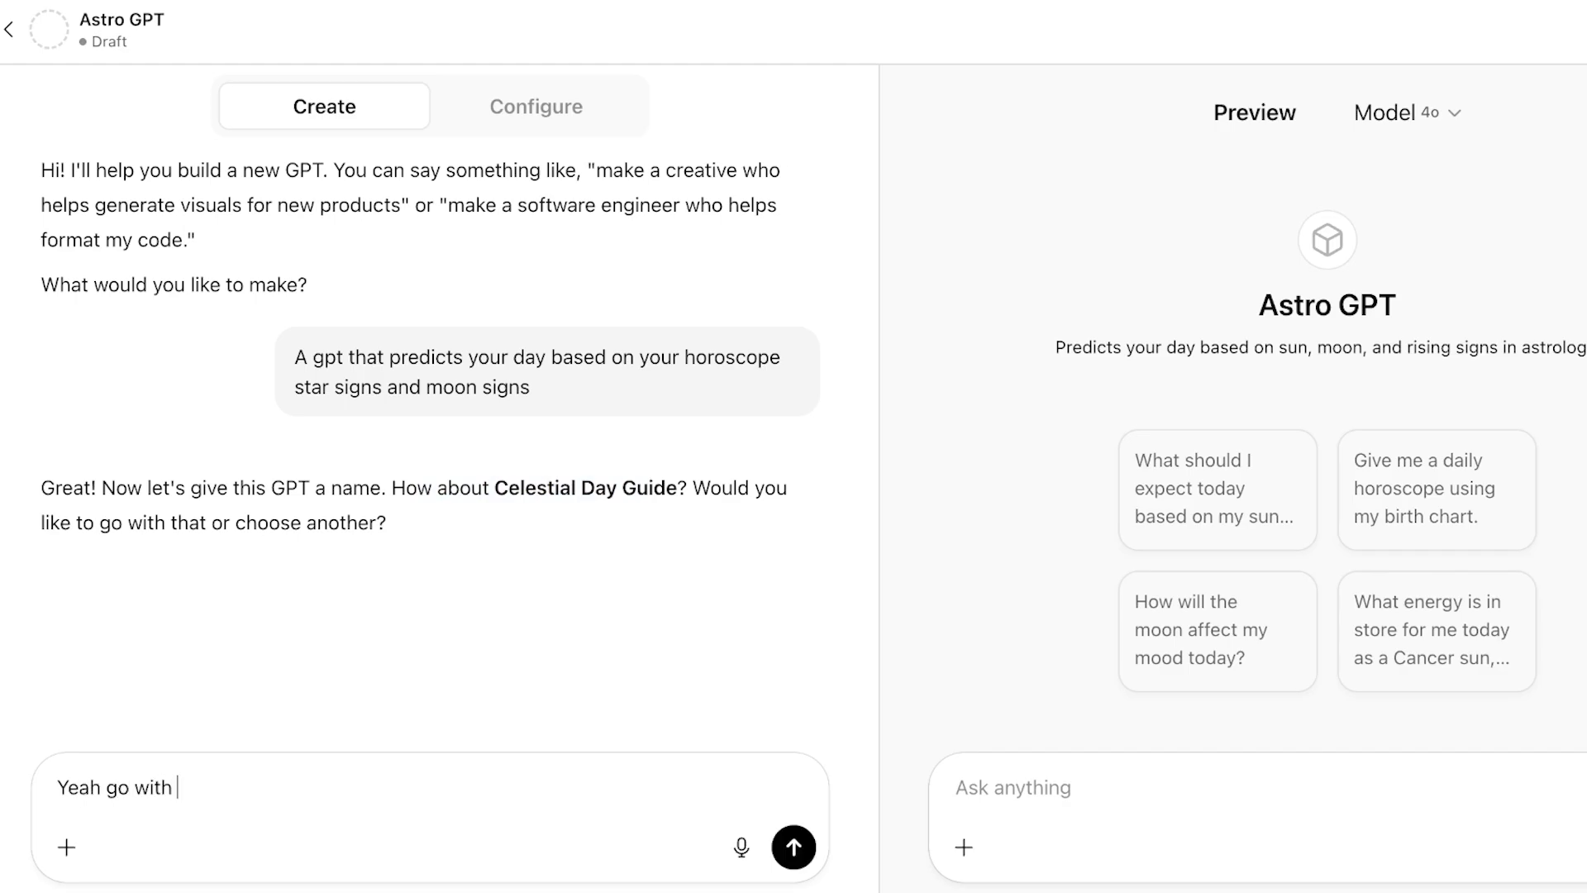
text(it)
key(Return)
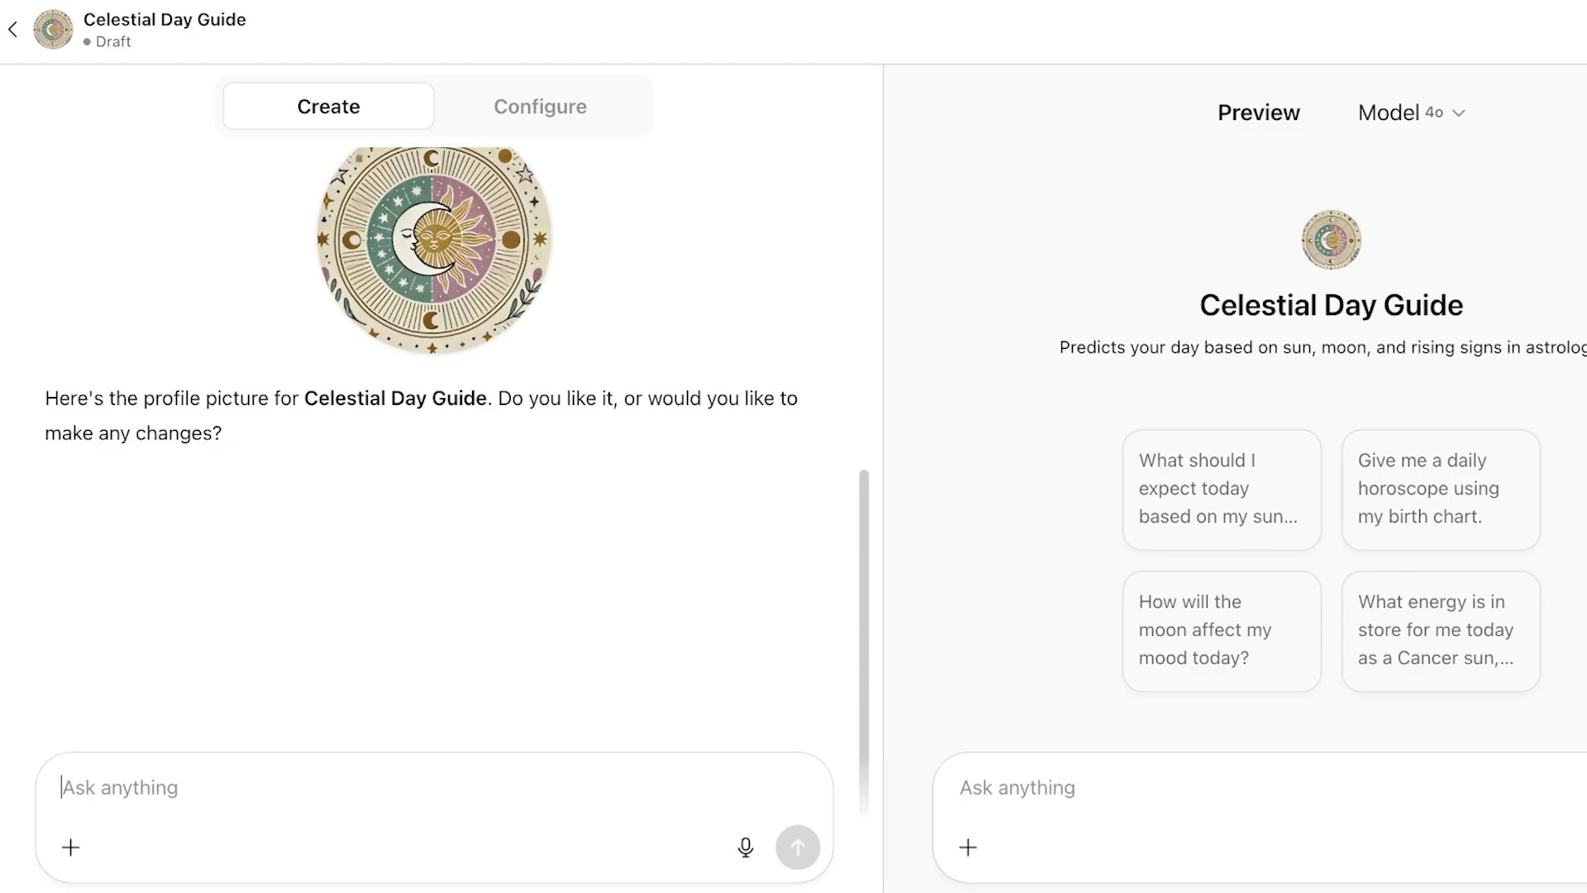
text(i like it)
key(Return)
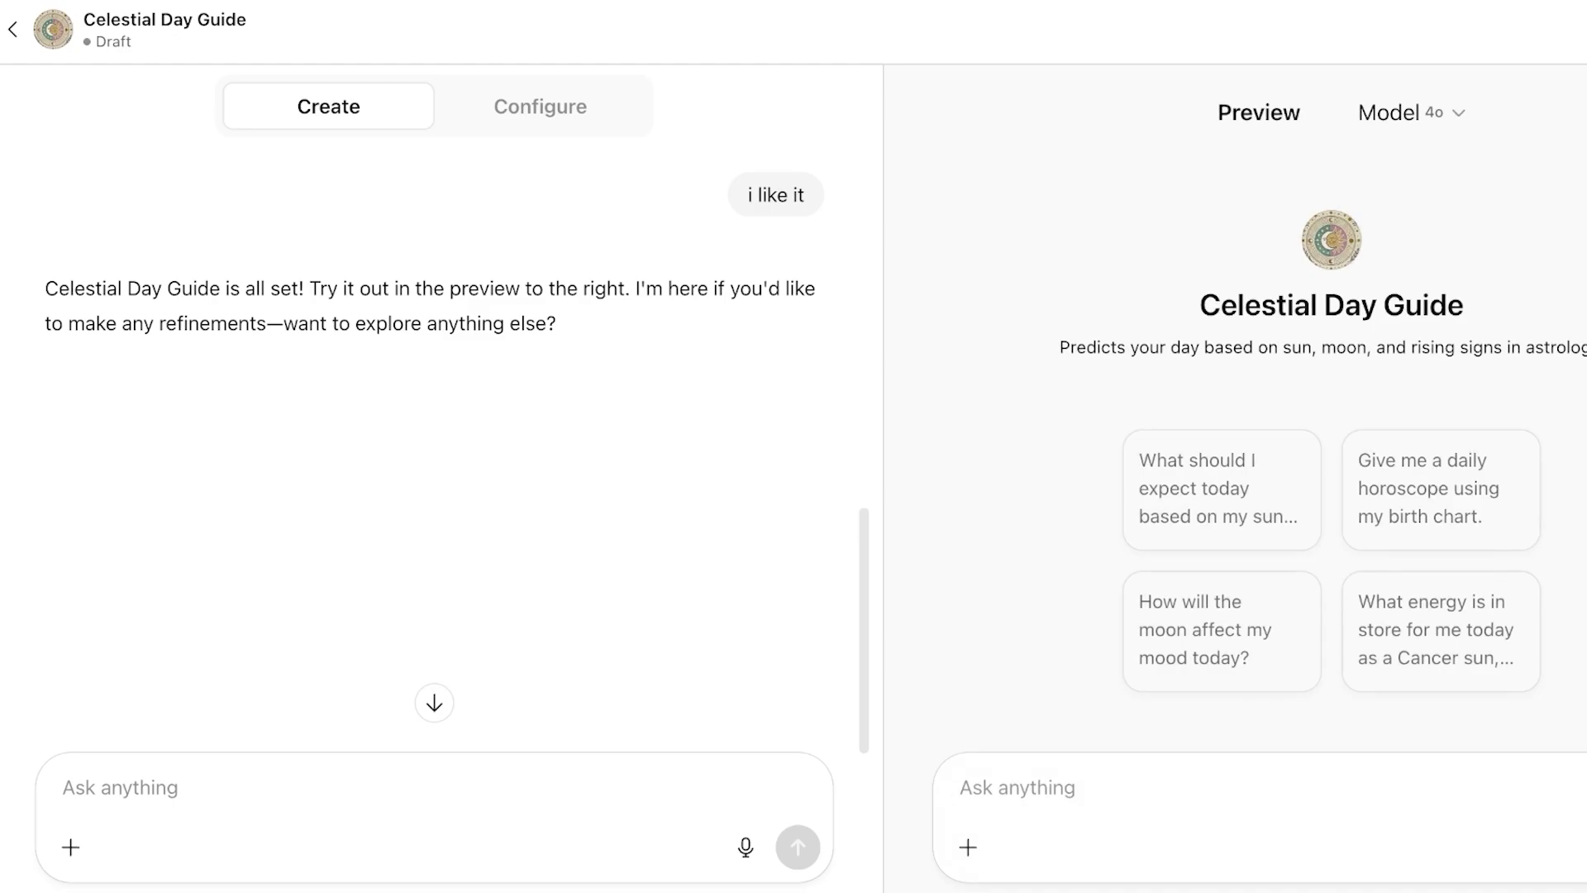
- Test Celestial Day Guide in the preview by asking "how will my mood be today"
click(1016, 787)
text(how will the m)
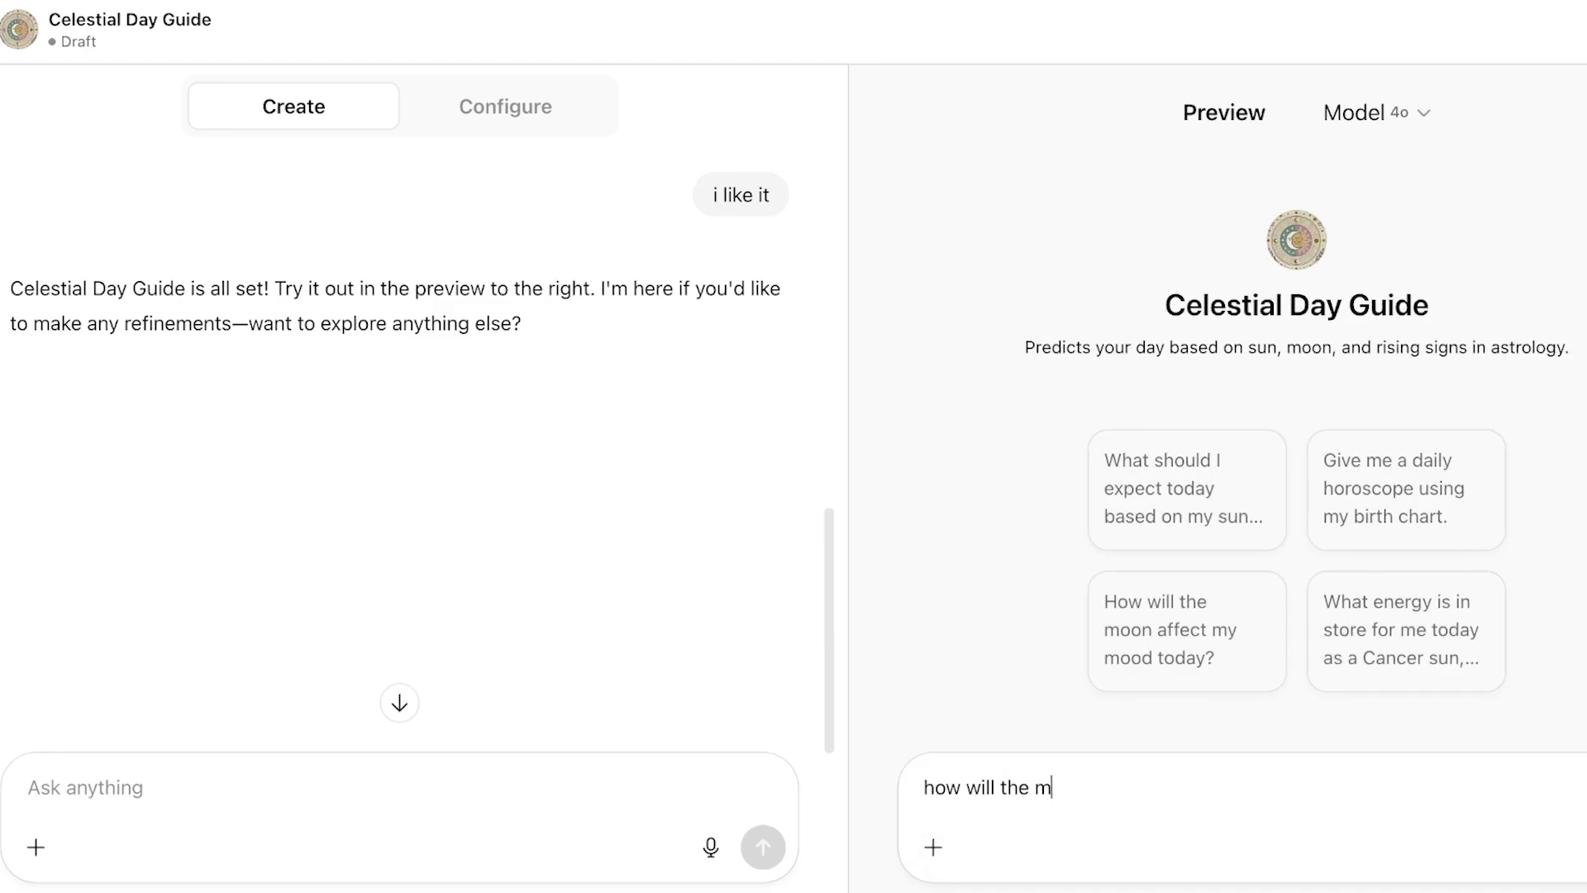
key(BackSpace)
key(BackSpace)
key(BackSpace)
key(BackSpace)
key(BackSpace)
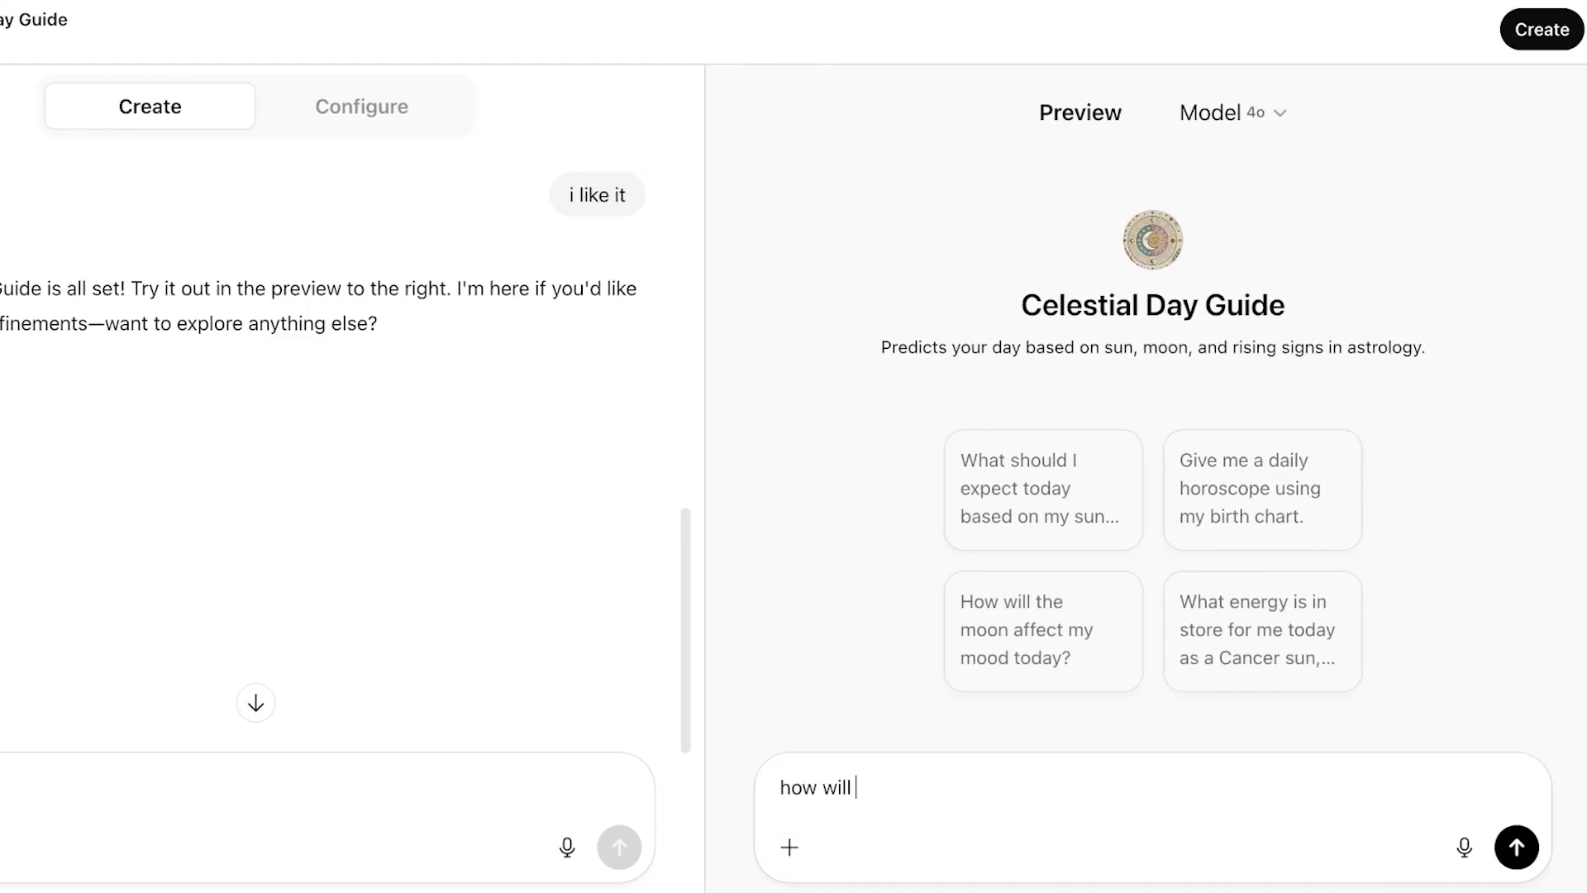
text(my mood be today)
key(Return)
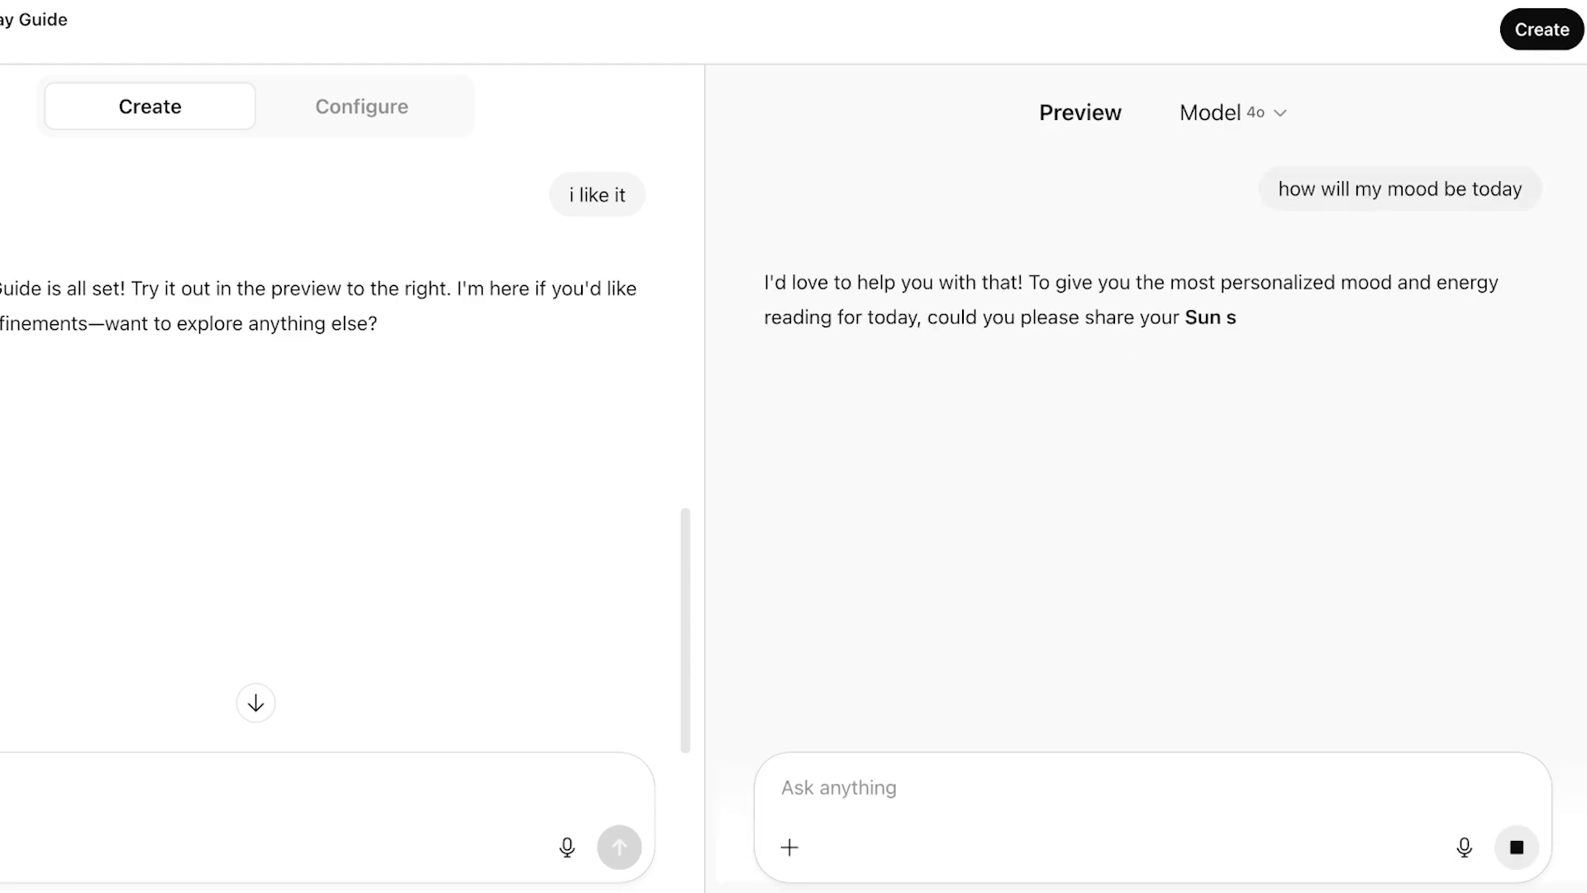
- Read the preview's request for the Sun, Moon and Rising signs and answer "idk"
drag(1221, 316, 1396, 317)
drag(927, 317, 1315, 351)
click(781, 787)
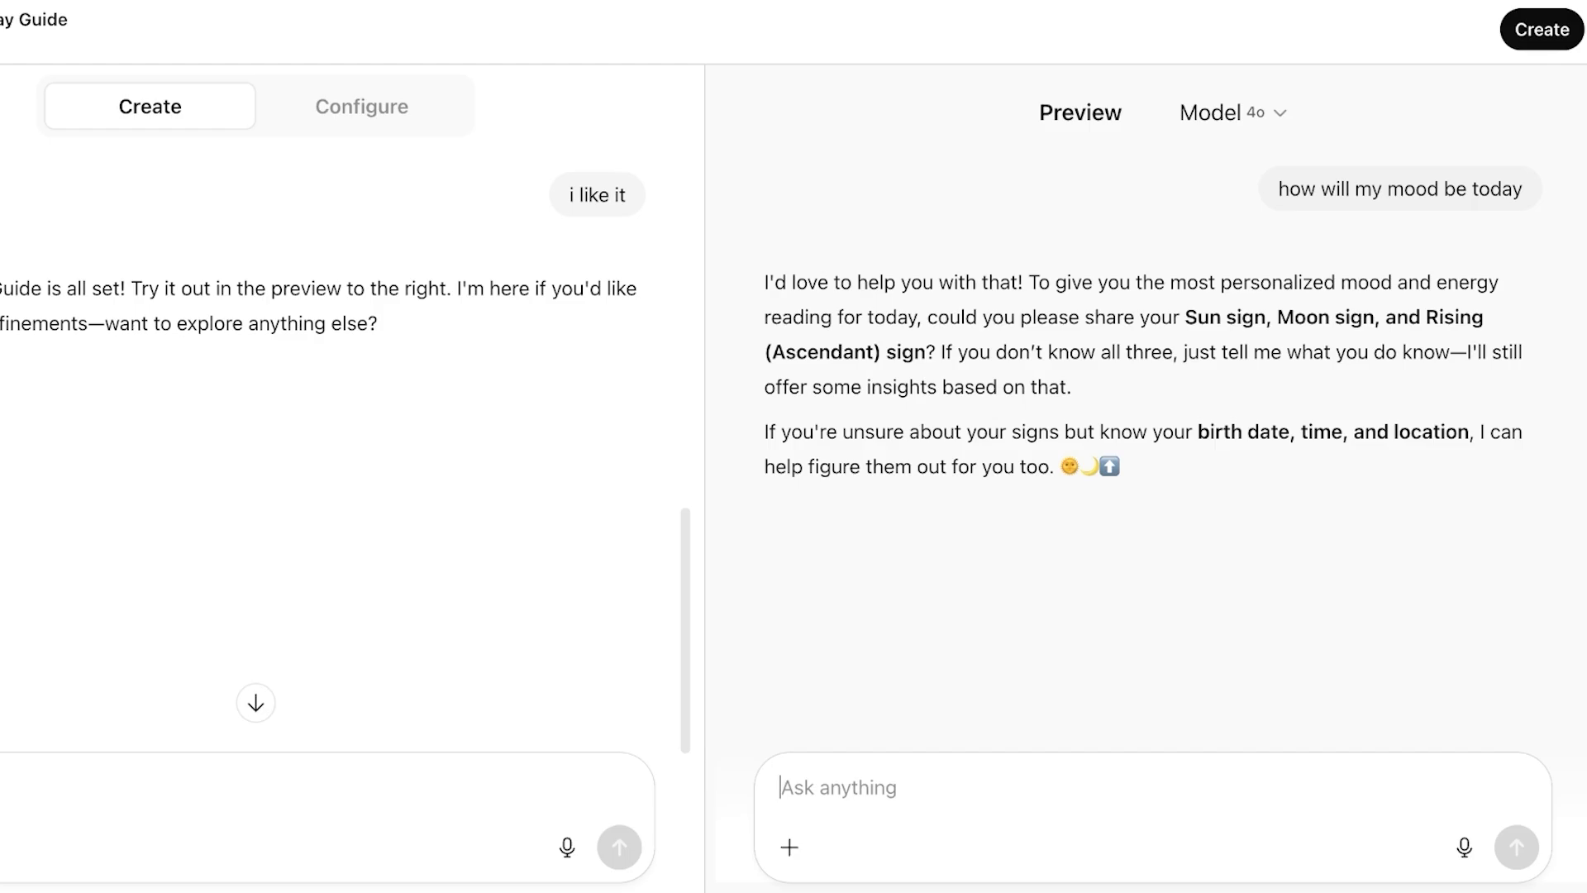
text(idk)
key(Return)
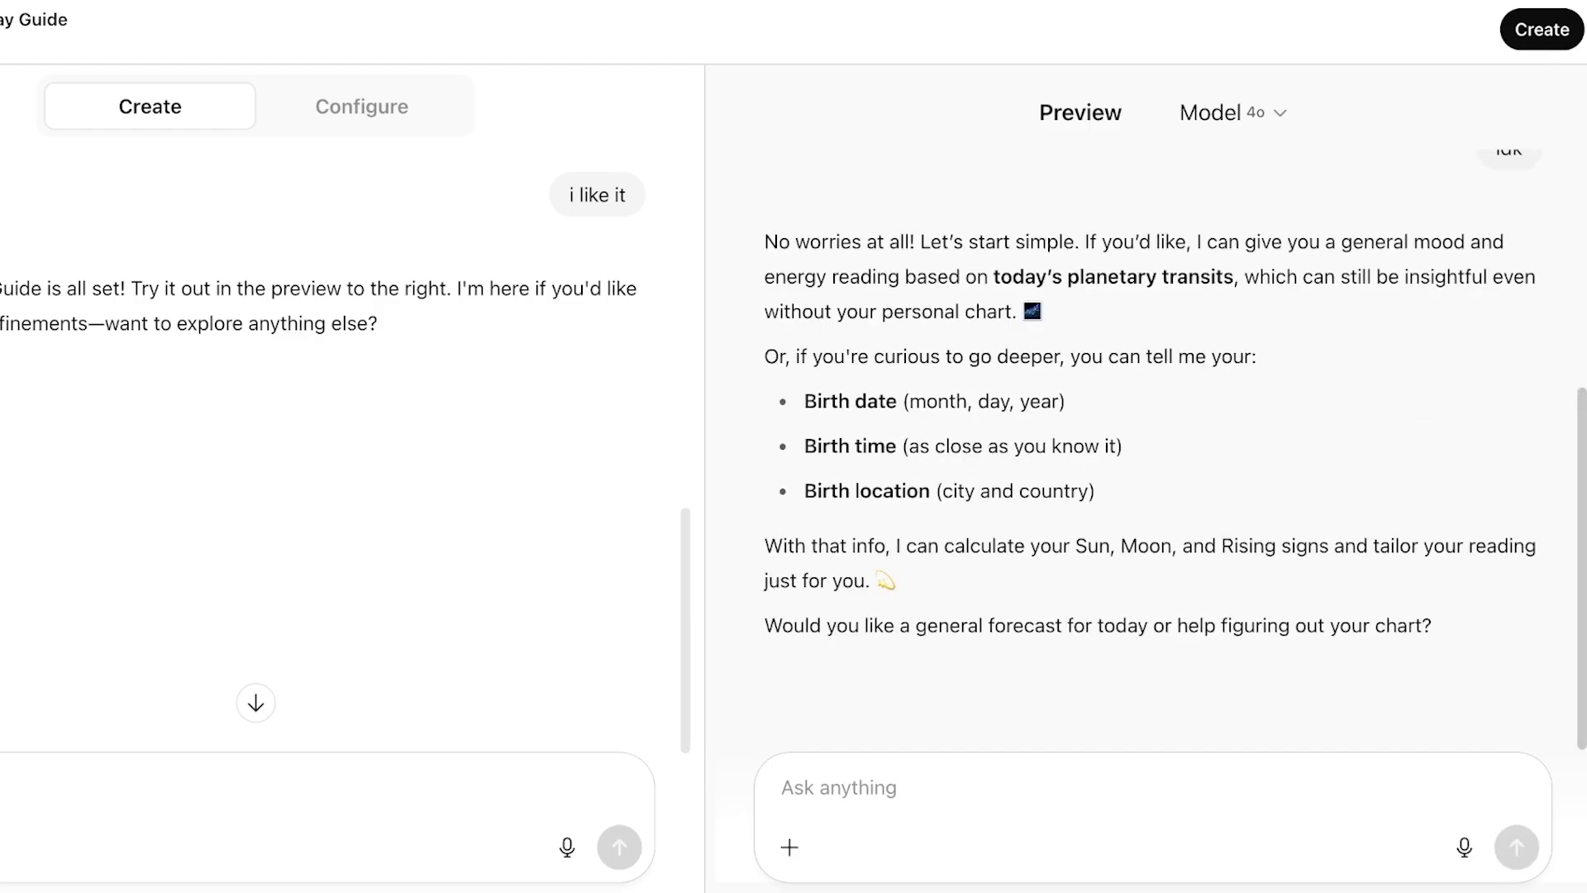
- Review the preview conversation, including the birth date, time and location details the GPT asks for
drag(866, 401, 1052, 401)
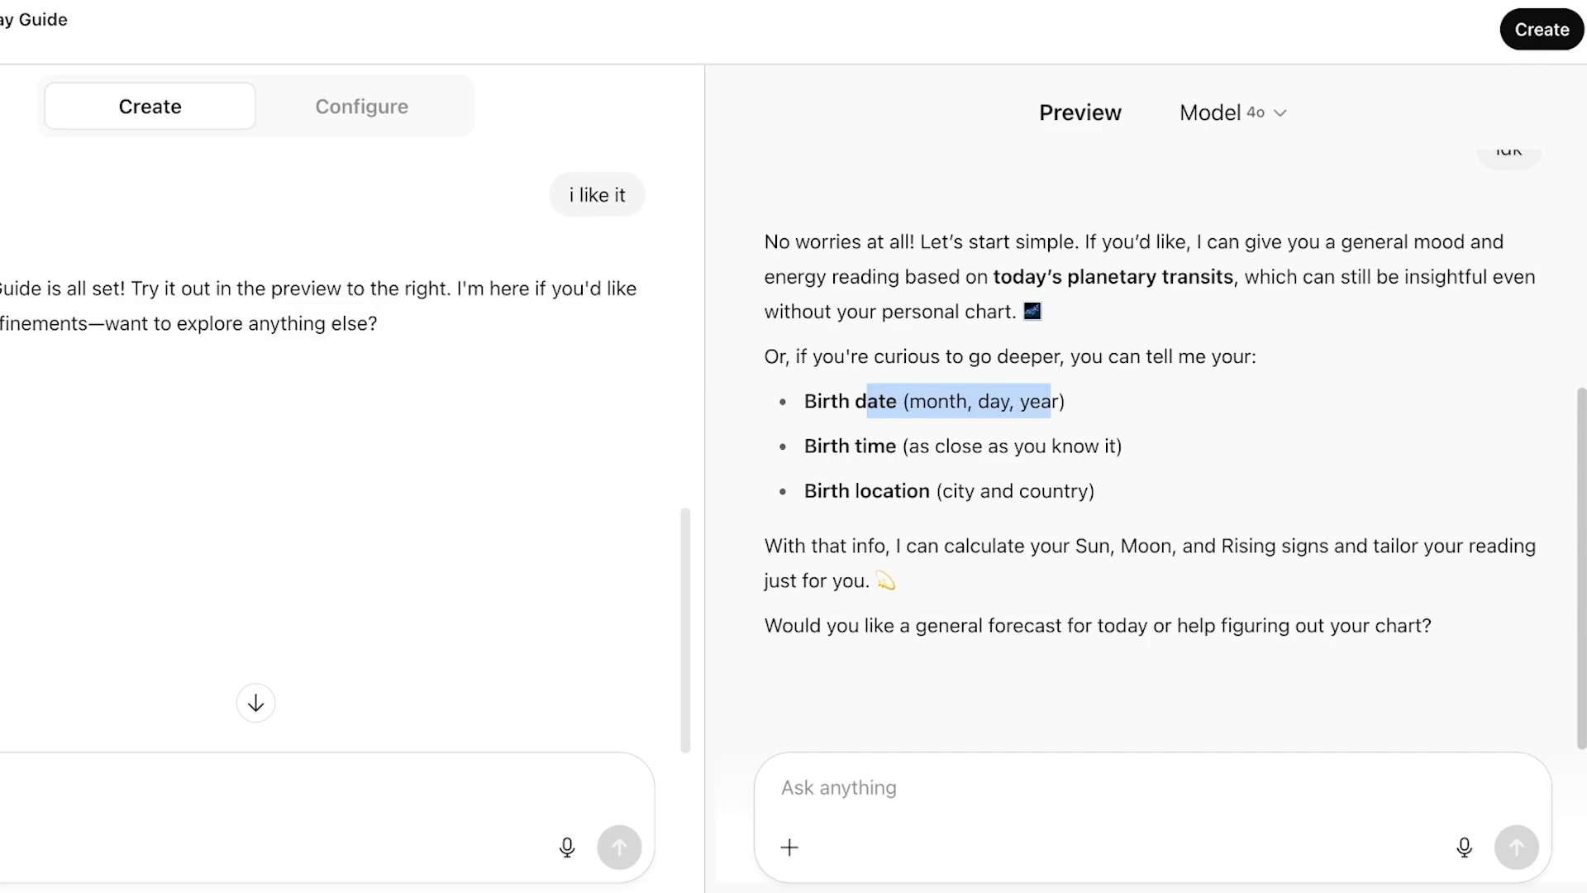
drag(931, 491, 1095, 491)
drag(885, 446, 1123, 446)
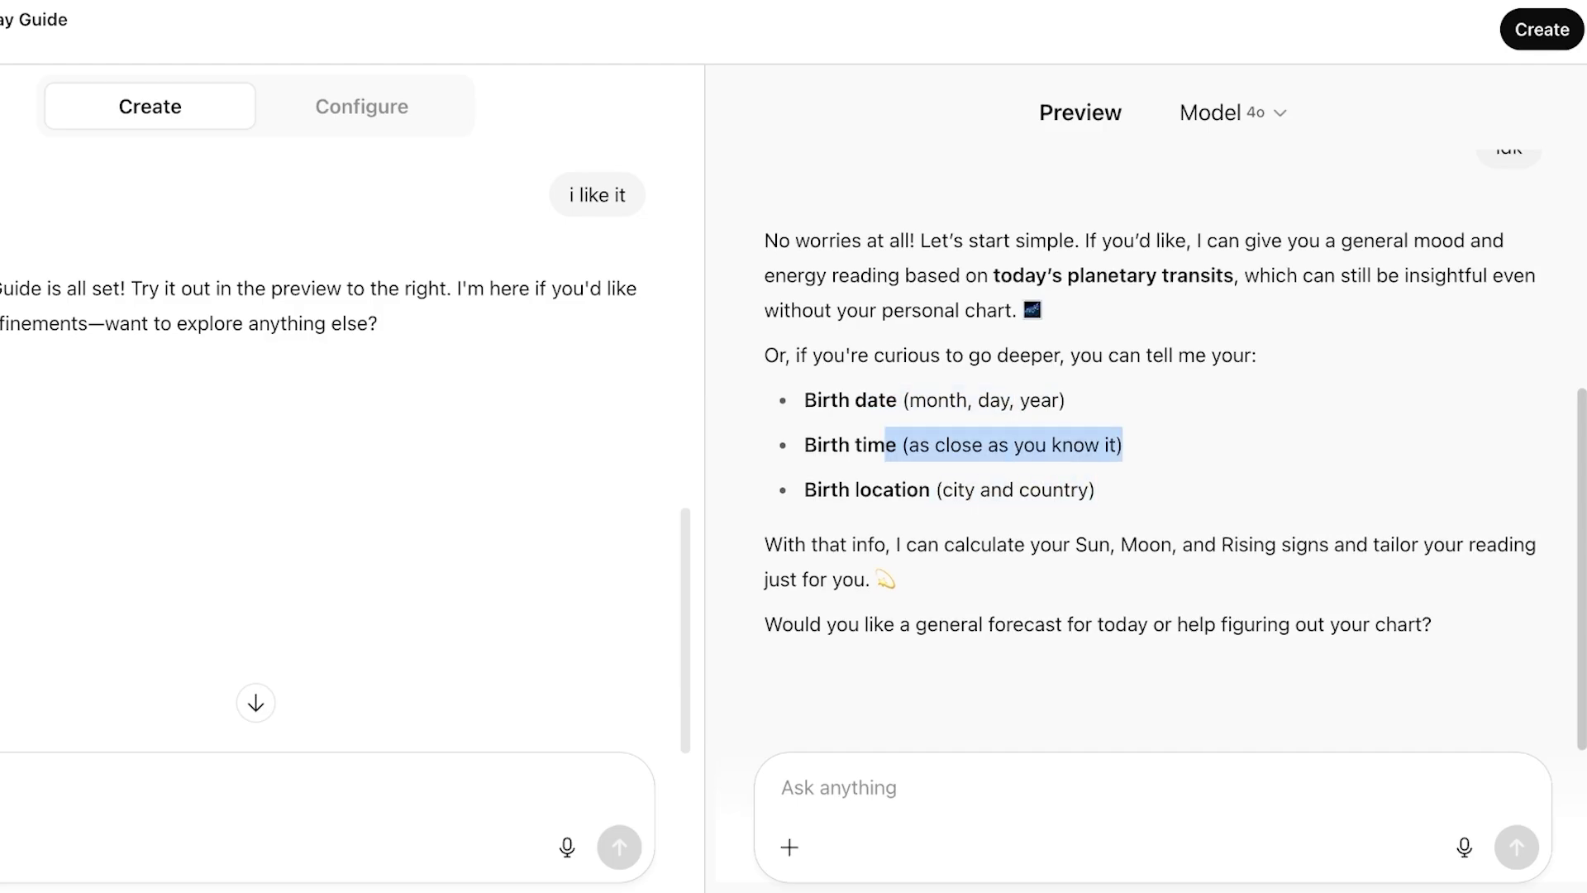
scroll(1149, 414, down, 2)
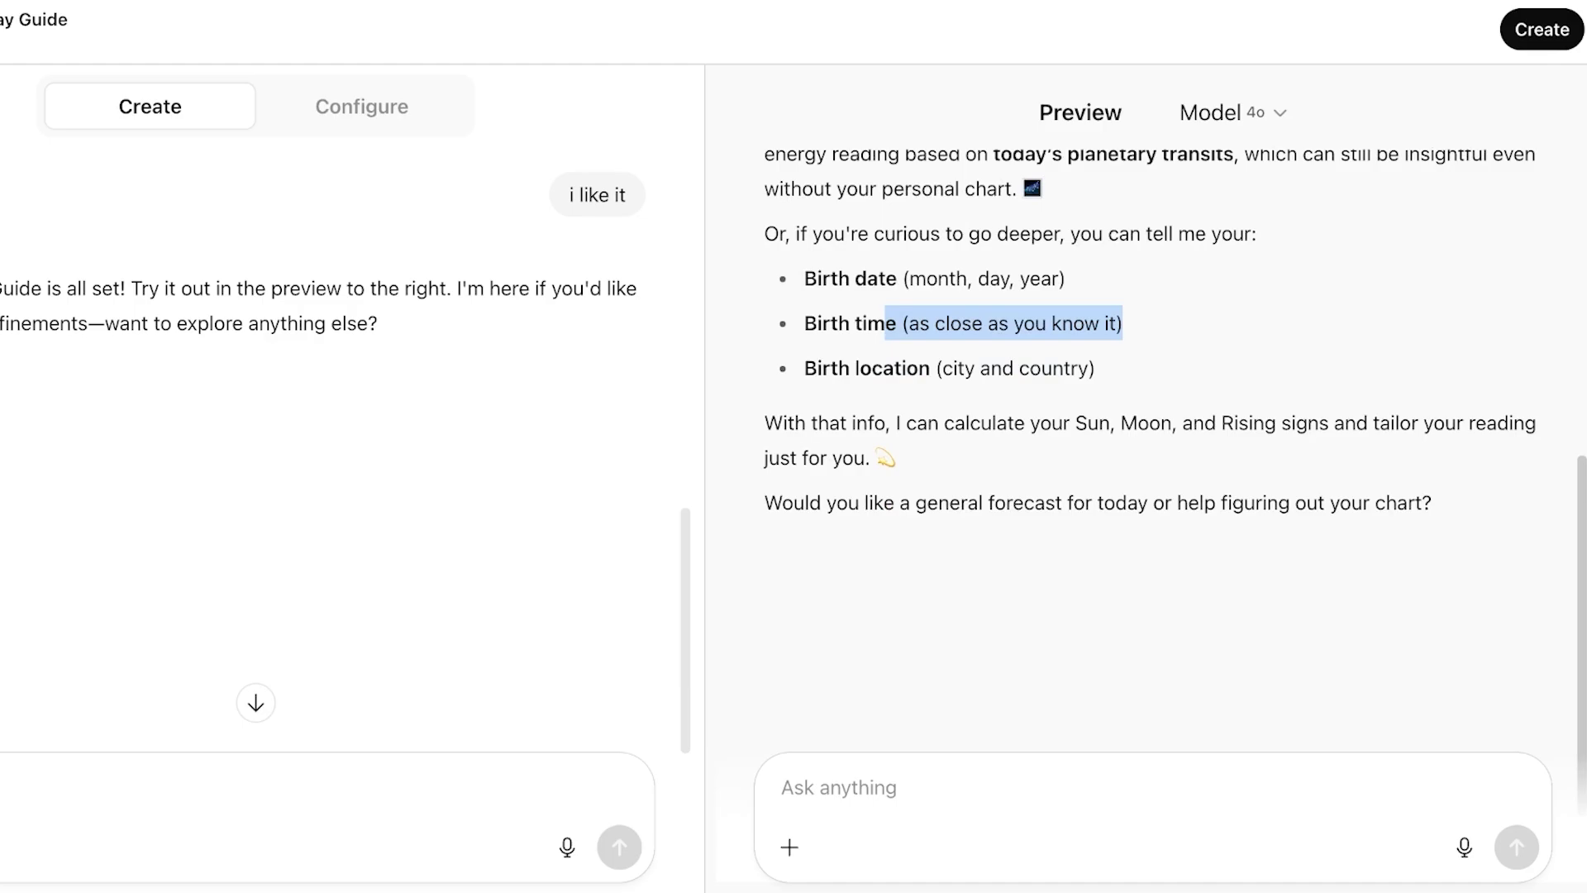
scroll(1149, 446, up, 7)
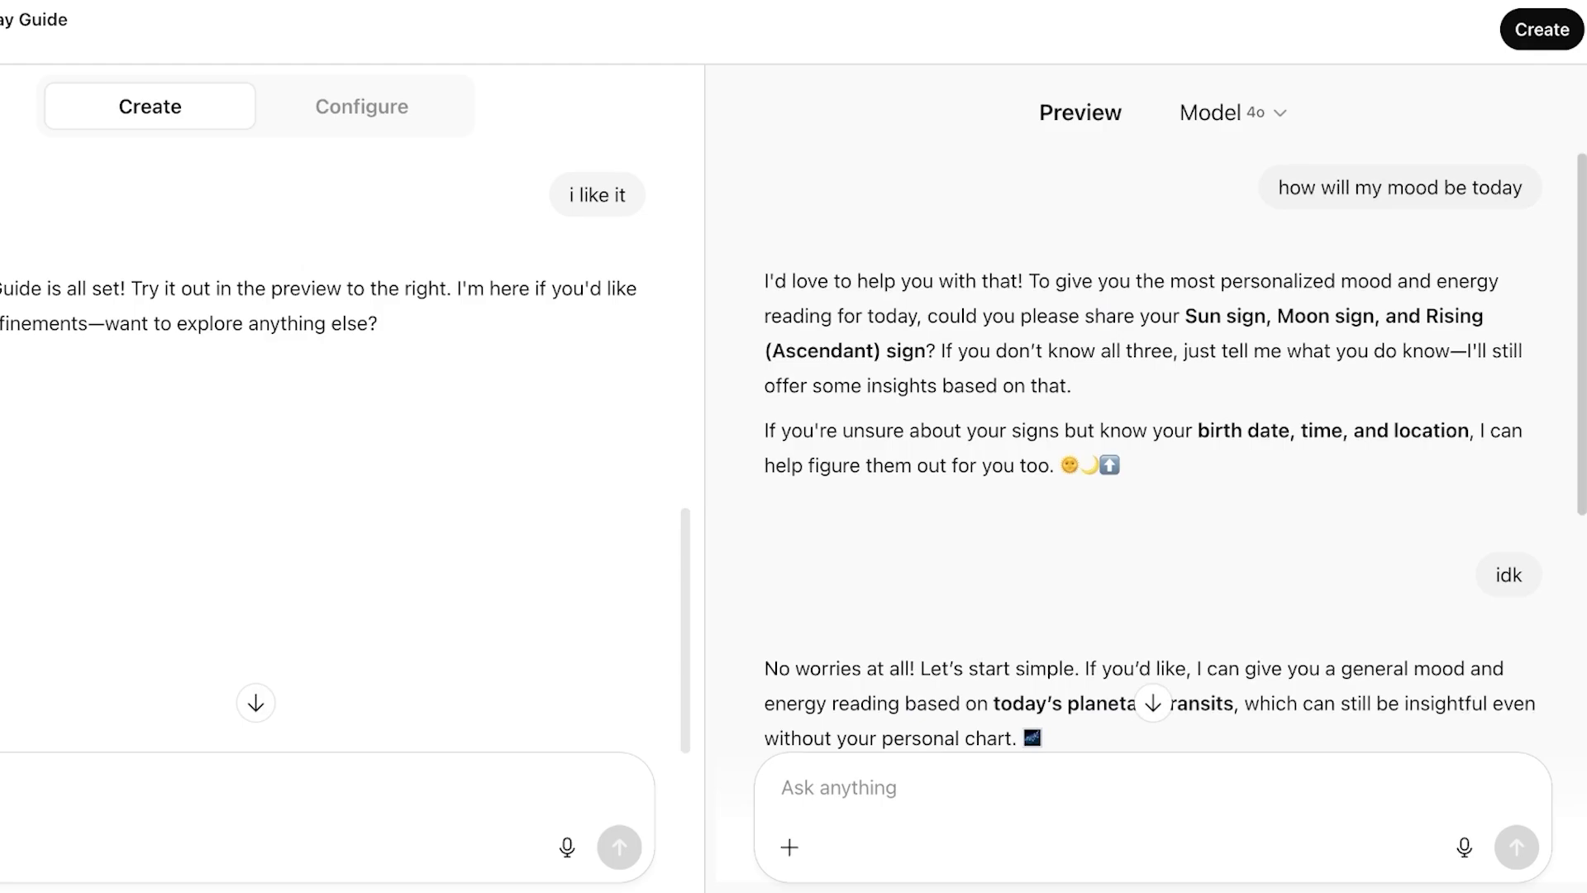
scroll(1148, 447, down, 3)
scroll(330, 447, up, 10)
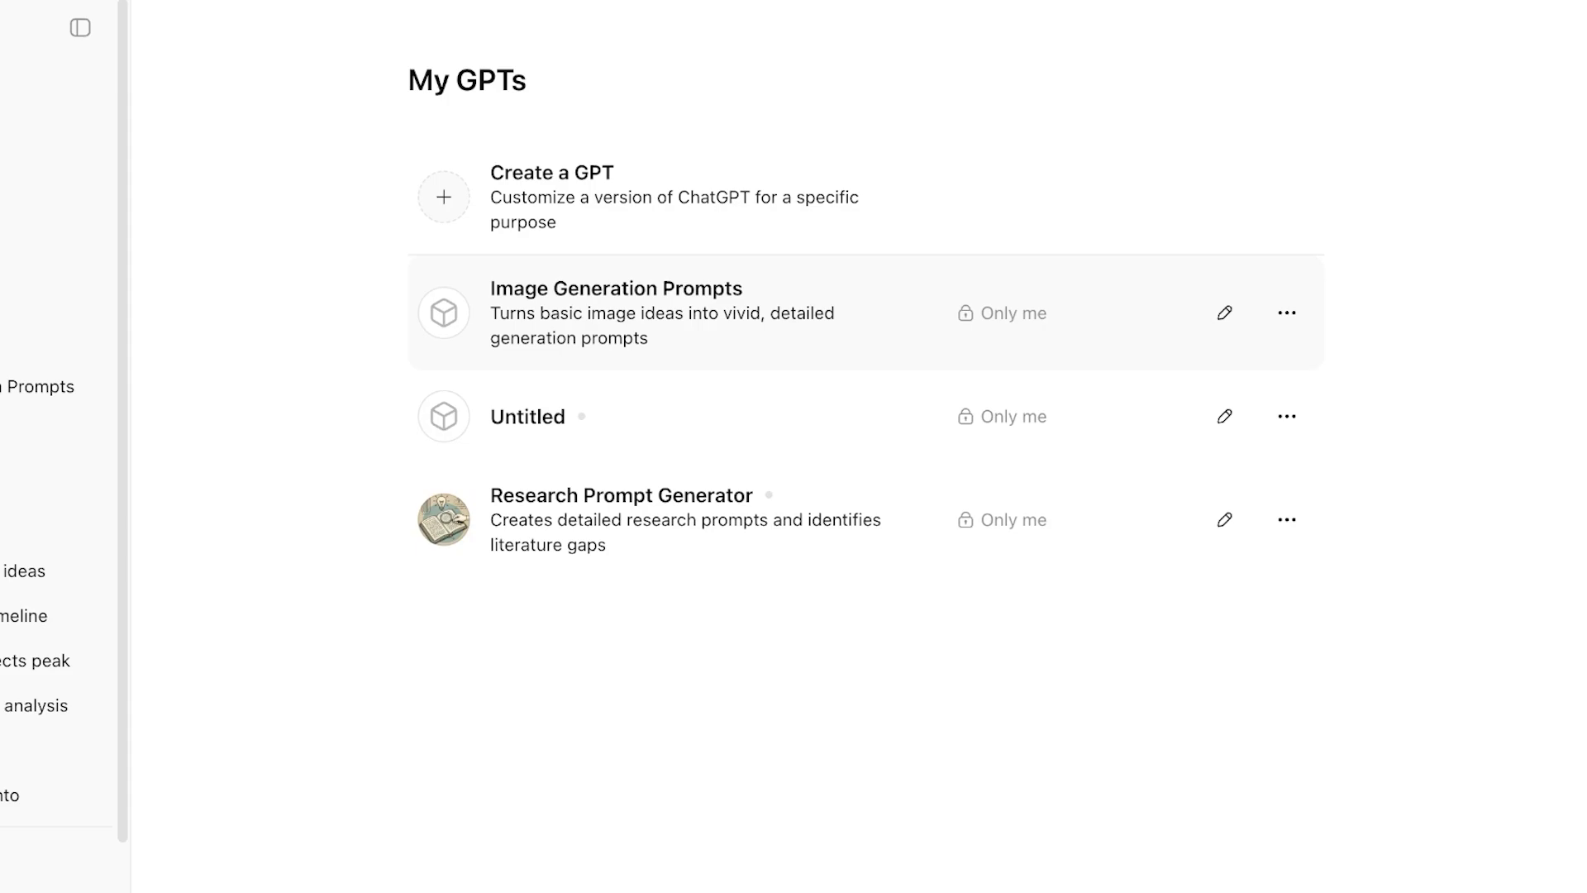
- Leave the list of own GPTs and start a new ChatGPT chat
key(ctrl+shift+o)
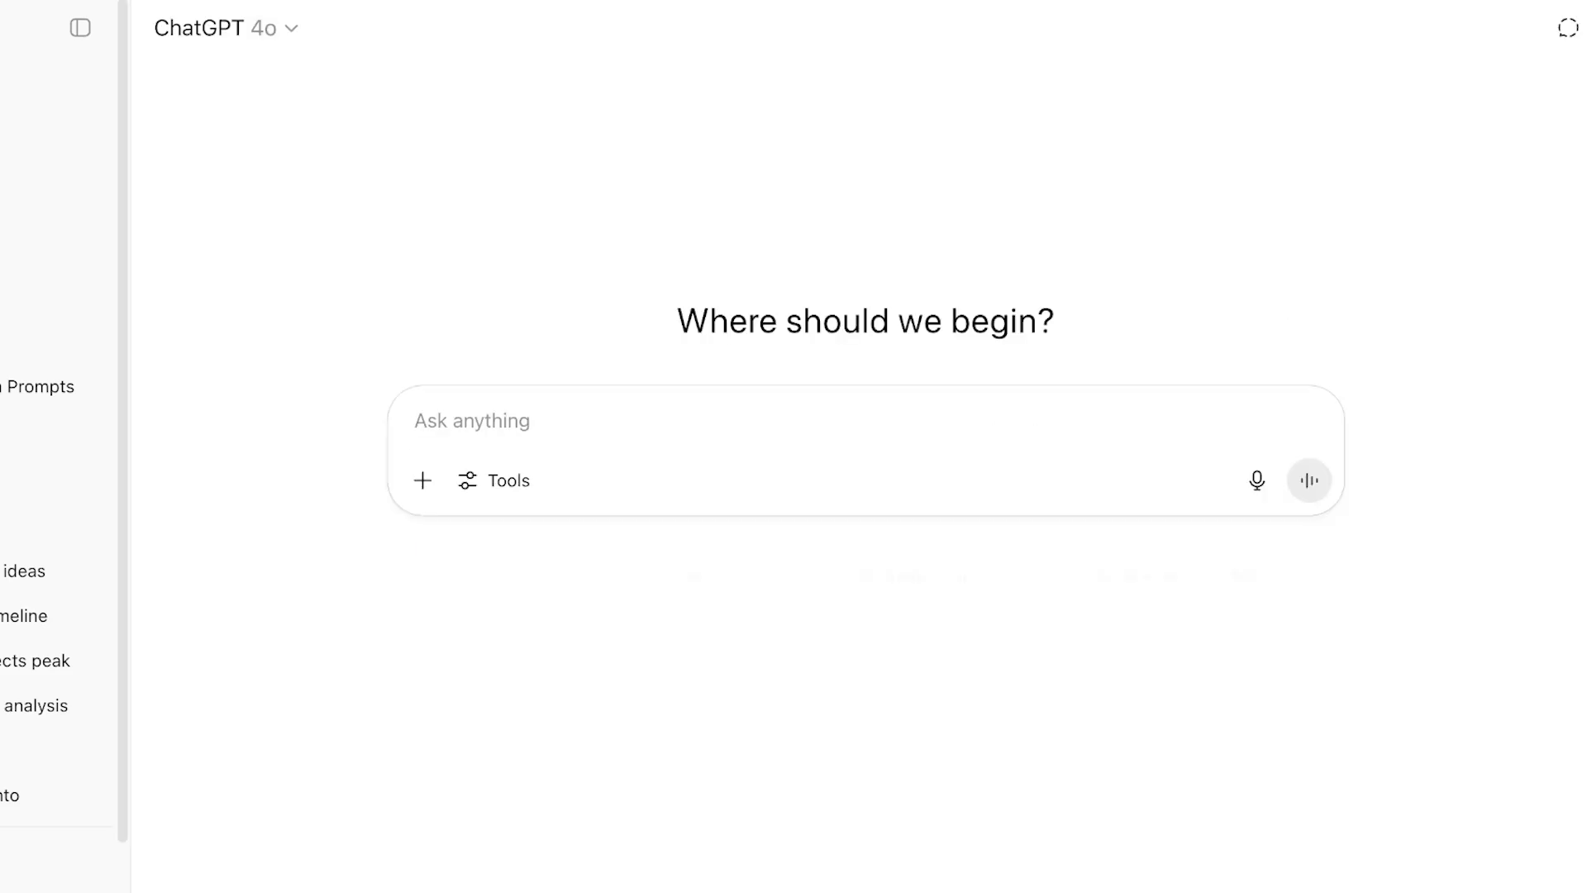